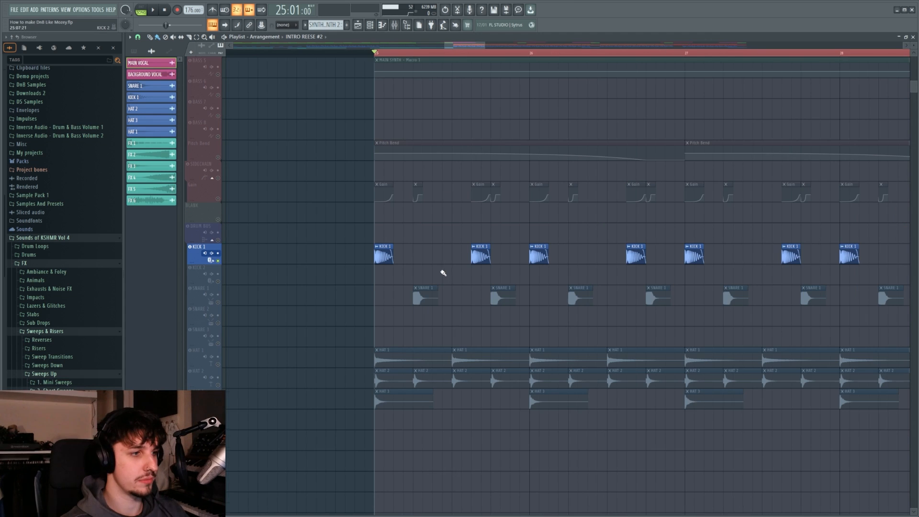
Audition the soloed KICK 1 and SNARE 1 tracks, separately and together, from bar 25.
left_click_drag(361, 281, 365, 287)
key("space")
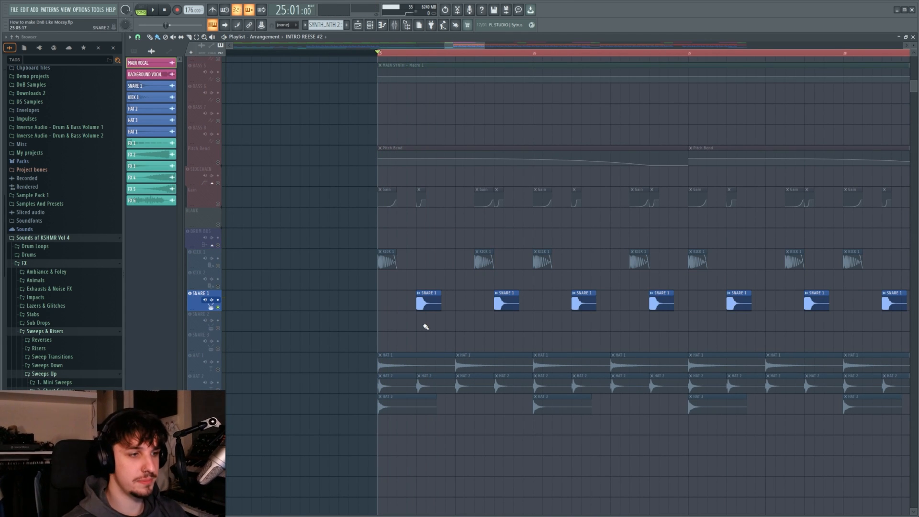
key("space")
key("space")
left_click(219, 265)
key("space")
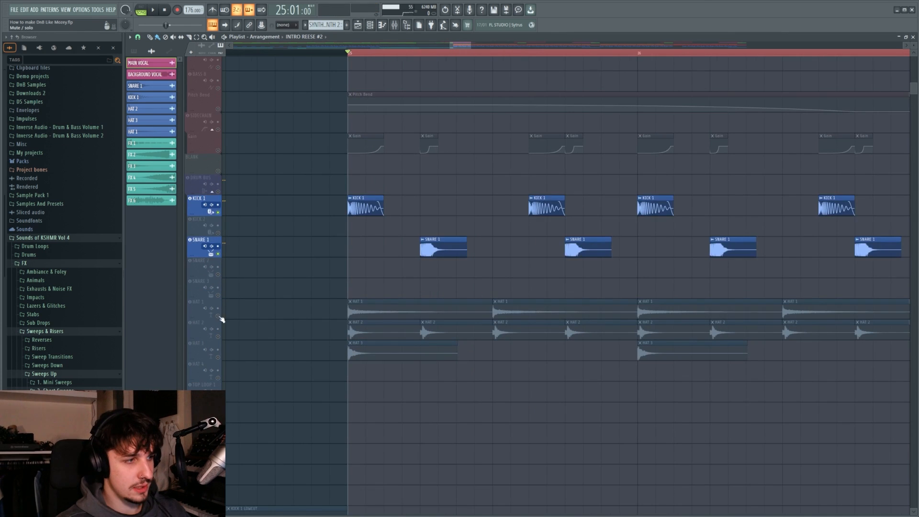
Audition the HAT 1, HAT 2 and HAT 3 tracks one at a time from bar 25.
left_click(219, 316, "ctrl")
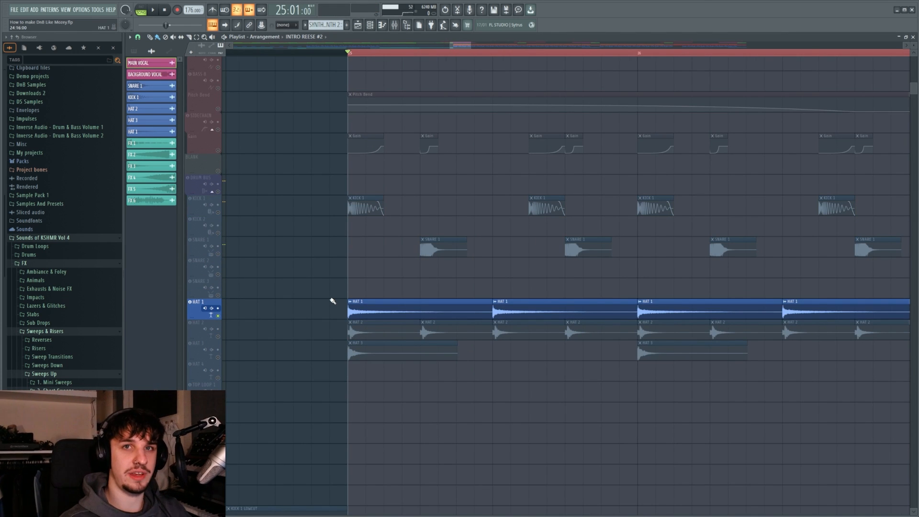
key("space")
key("space")
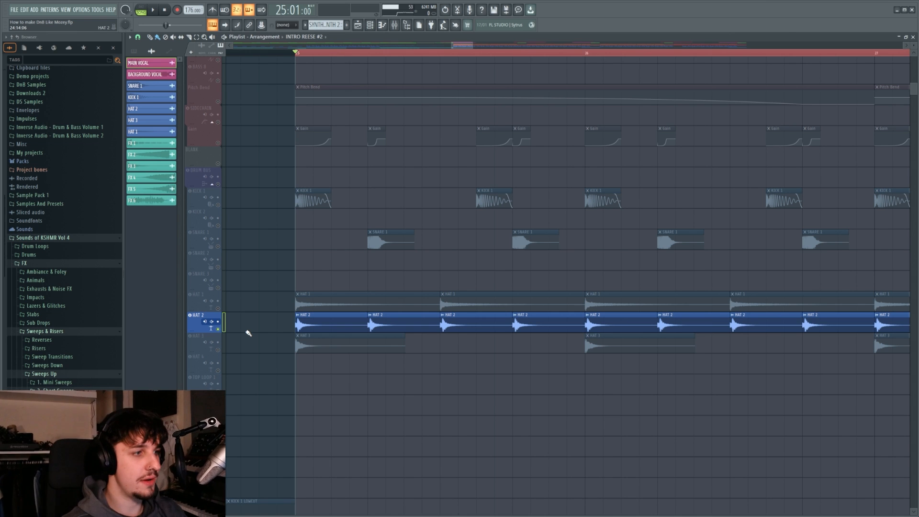
key("space")
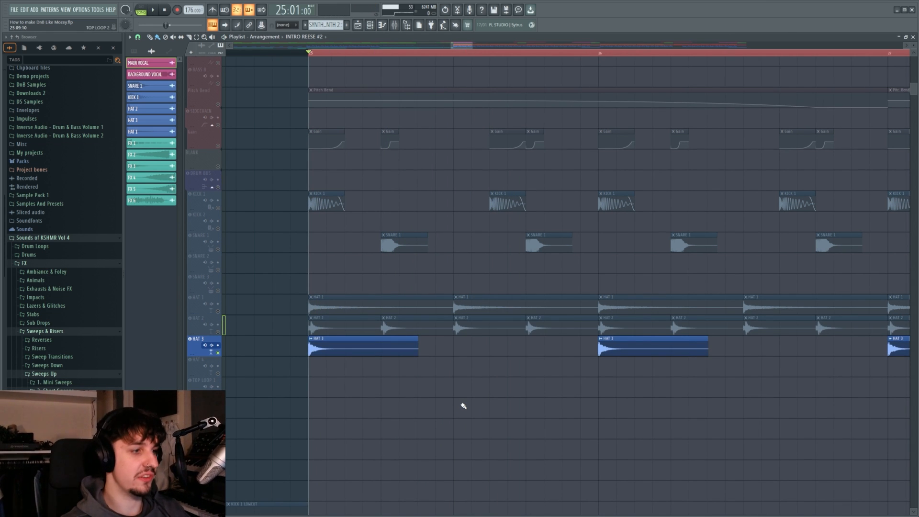
key("space")
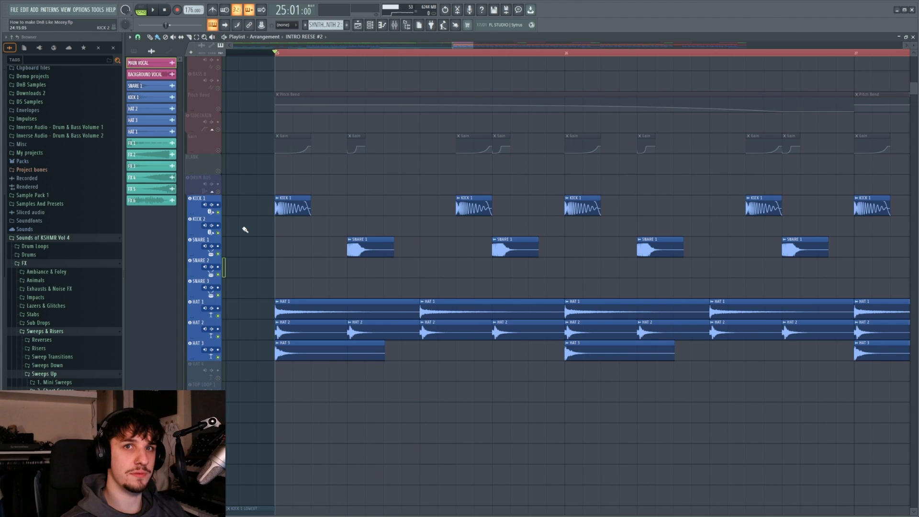
Play all kick, snare and hat tracks together from bar 25, and the kick roll section from bar 39.
key("space")
scroll(354, 318, "down", 5)
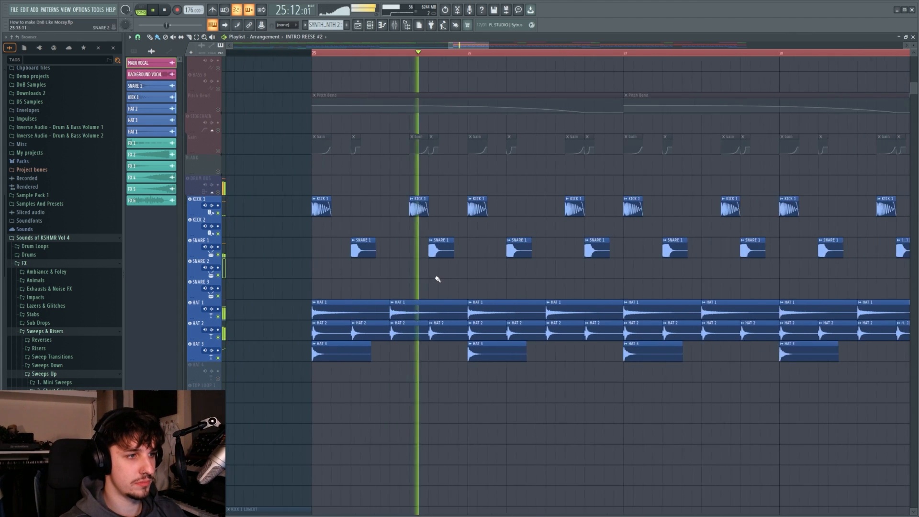
scroll(464, 283, "down", 3)
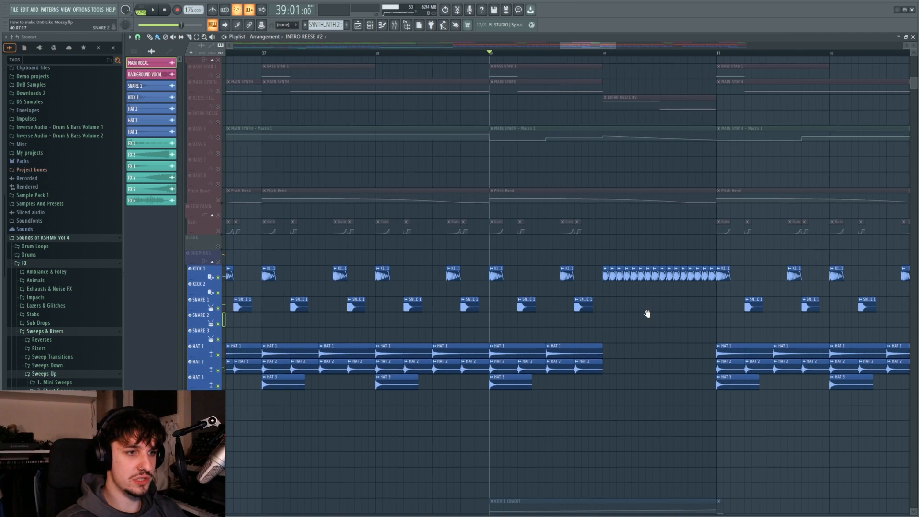
left_click_drag(646, 311, 552, 320)
key("space")
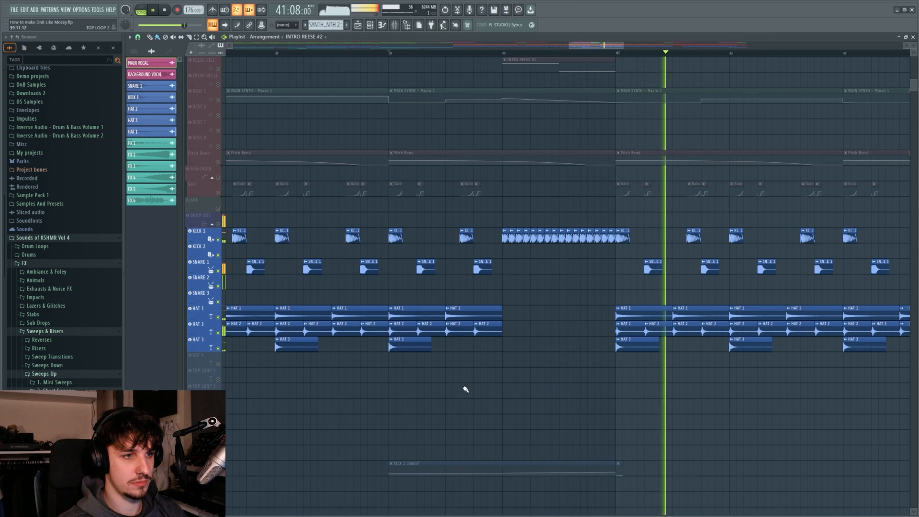
Inspect the drum bus mixer track and the Fruity parametric EQ 2 on KICK 1.
left_click(697, 170)
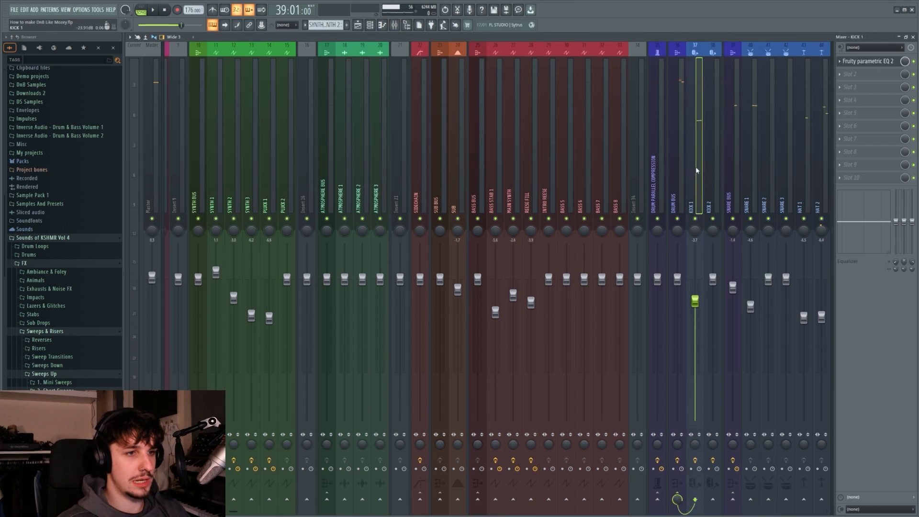
left_click(677, 172)
scroll(677, 172, "down", 8)
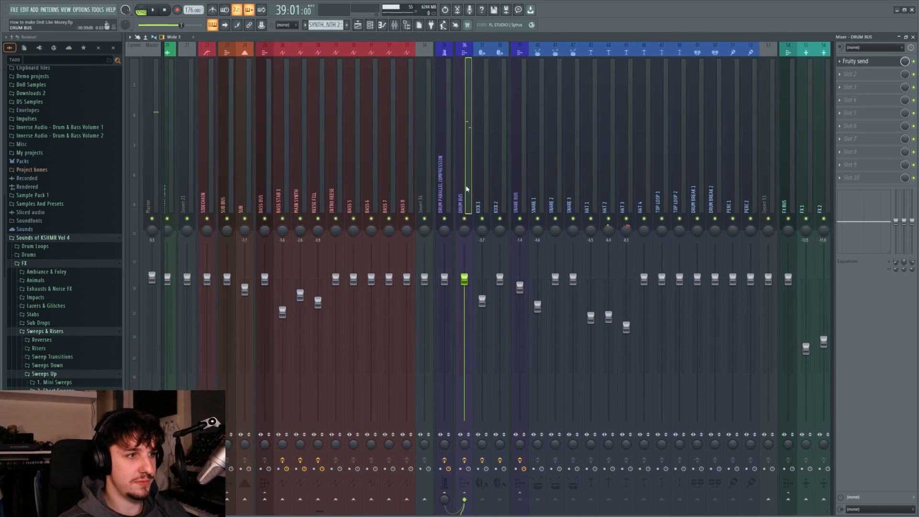
left_click(482, 192)
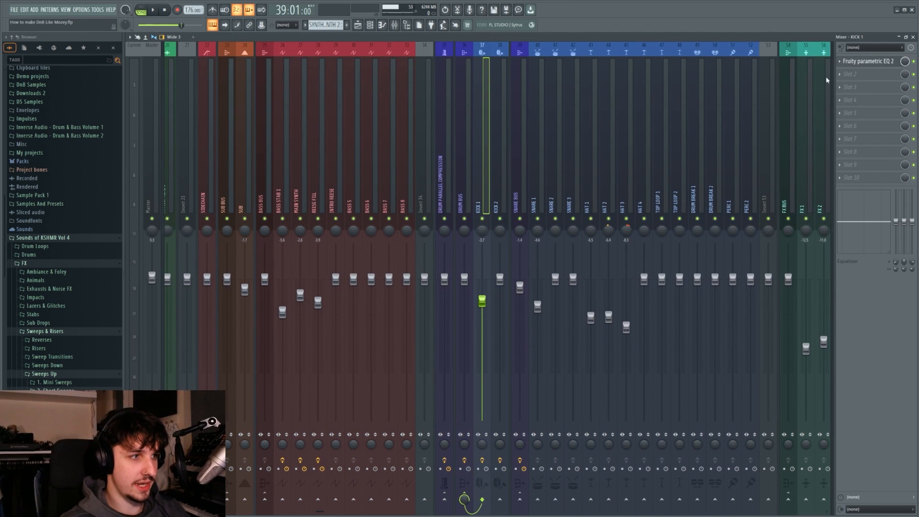
left_click(868, 61)
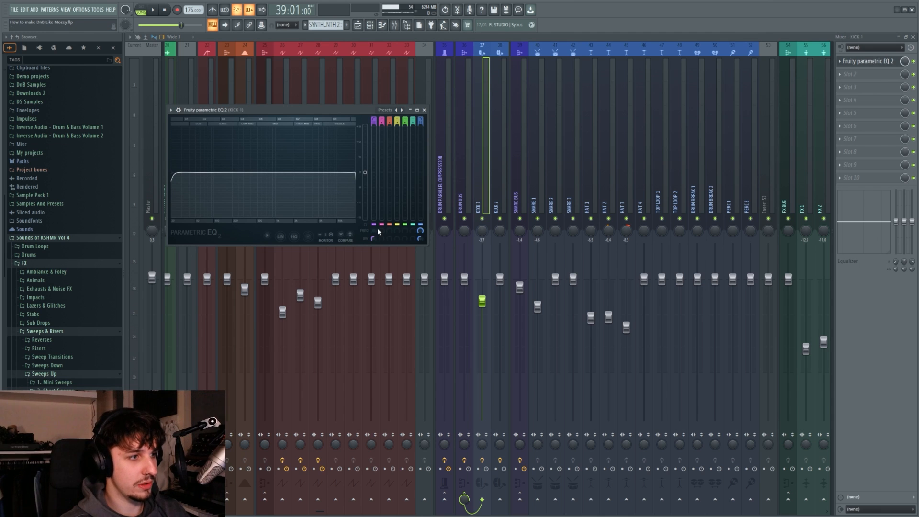
Select the SNARE BUS mixer track and audition the soloed snare with its effects bypassed.
left_click(620, 195)
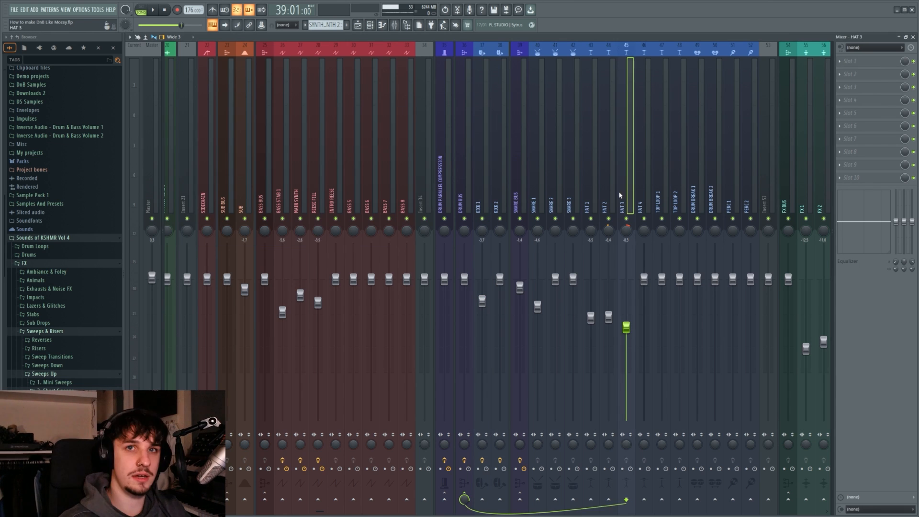
left_click_drag(619, 192, 529, 194)
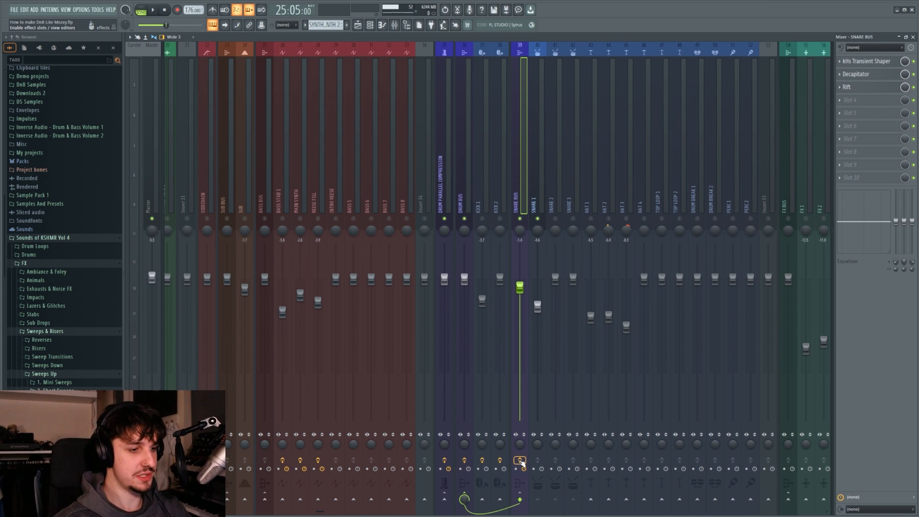
key("space")
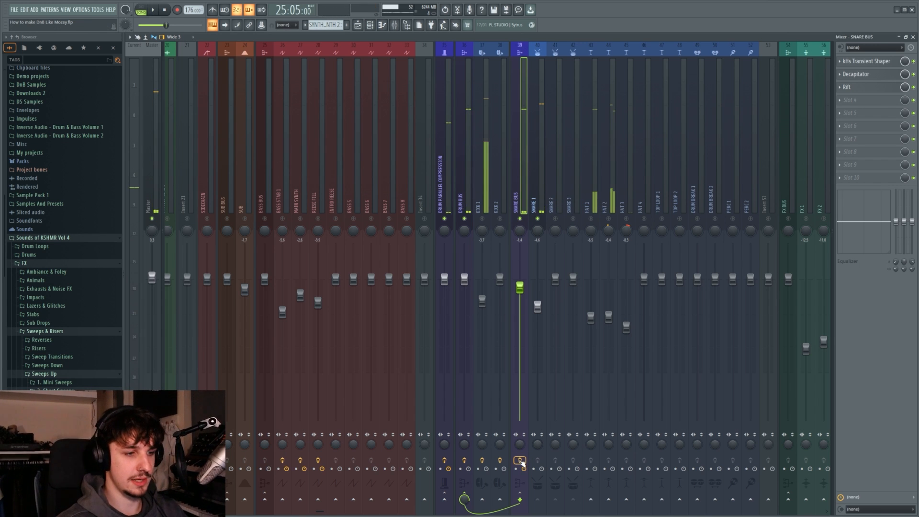
key("space")
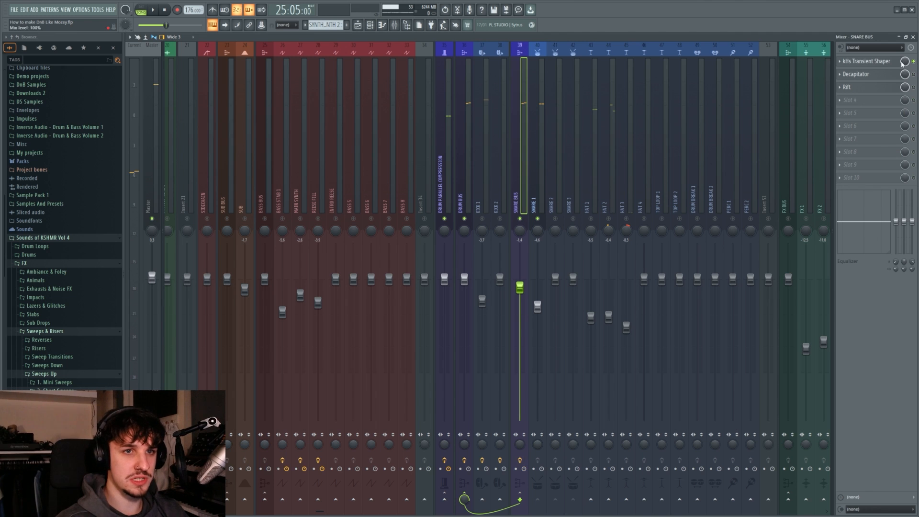
Inspect the attack, sustain and pump settings of kHs Transient Shaper on the snare bus.
left_click(881, 62)
left_click_drag(172, 71, 435, 126)
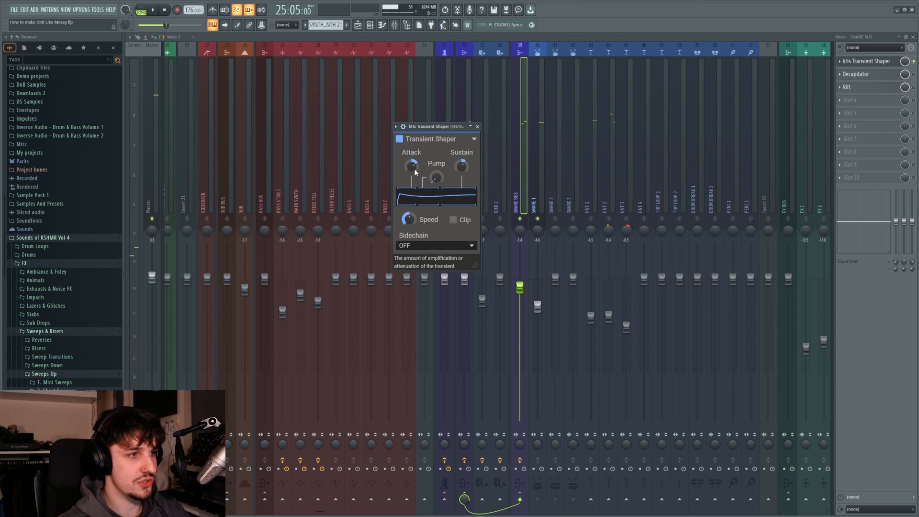
left_click(880, 62)
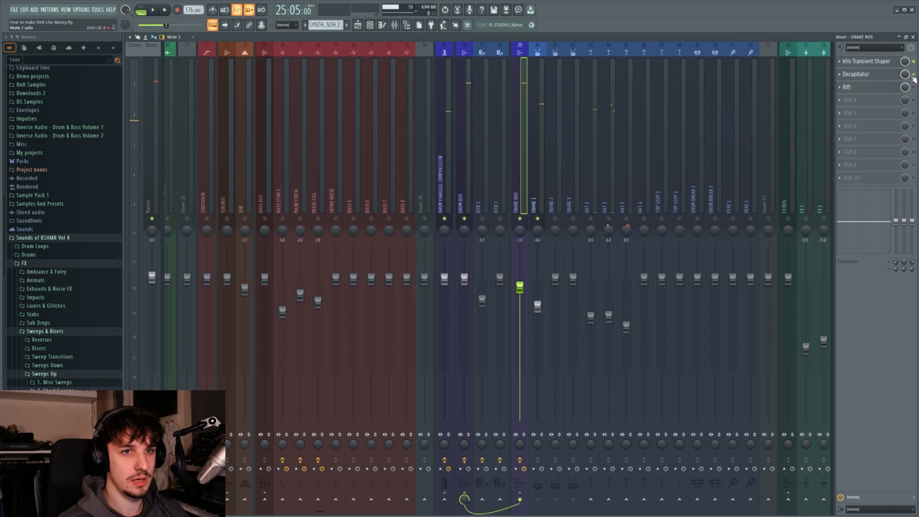
Examine Decapitator's drive settings on the snare bus and audition the snare with it.
left_click(881, 74)
left_click_drag(345, 84, 565, 161)
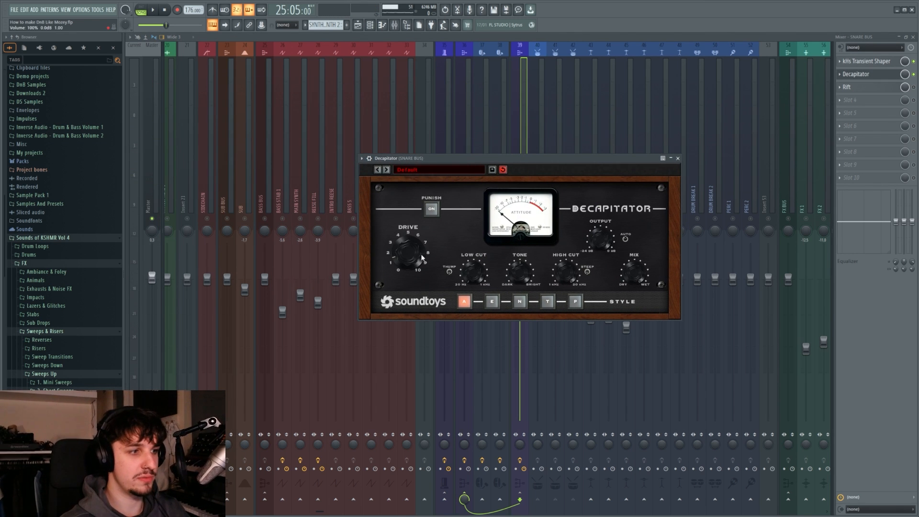
key("space")
key("space")
Enable the Rift effect on the snare bus and view its distortion settings.
left_click(913, 87)
left_click(854, 88)
left_click_drag(357, 93, 537, 125)
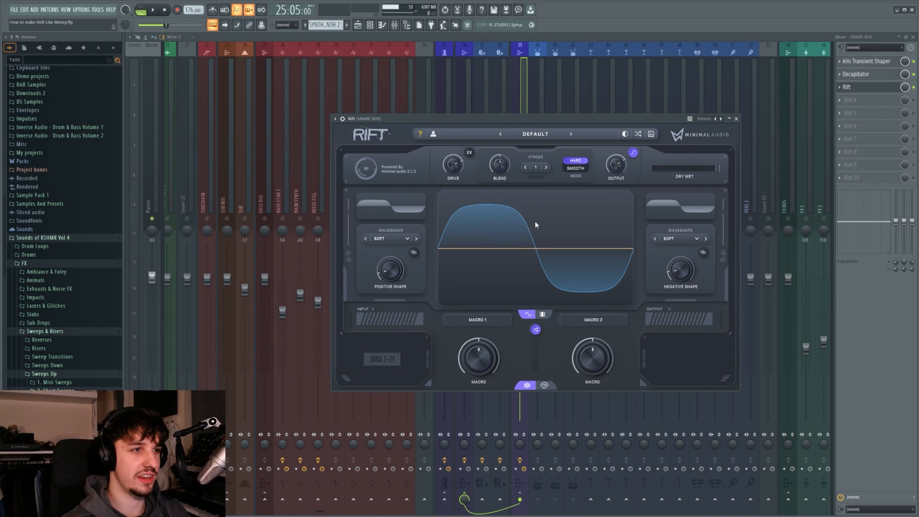
left_click(736, 118)
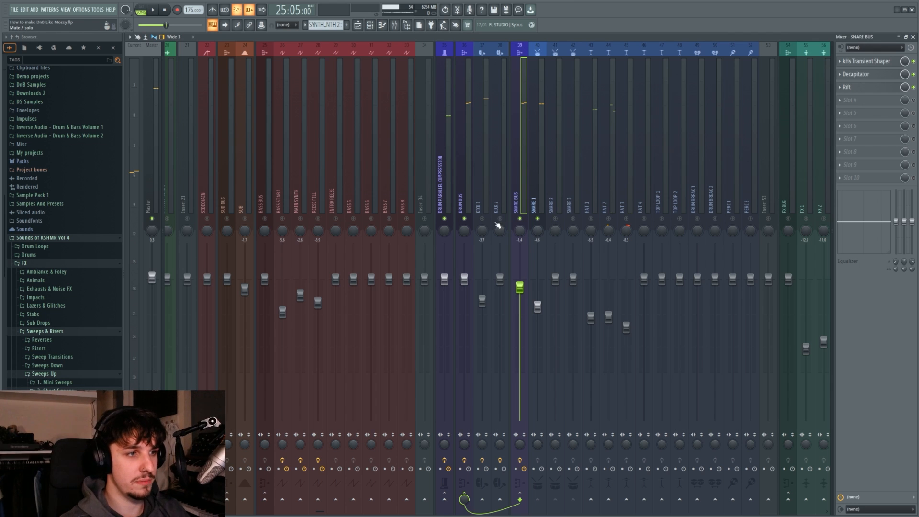
Select the KICK 1 mixer track and play the drums together with the snare bus effects active.
left_click(483, 183)
key("space")
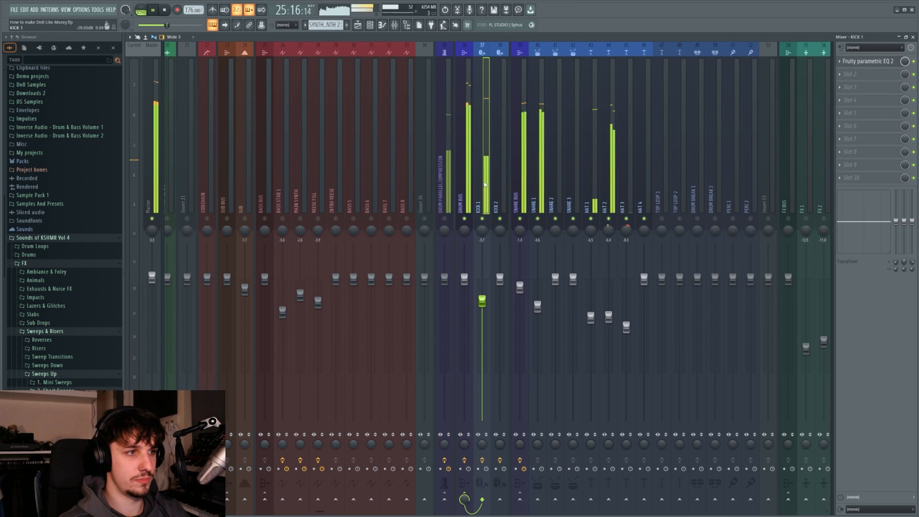
key("space")
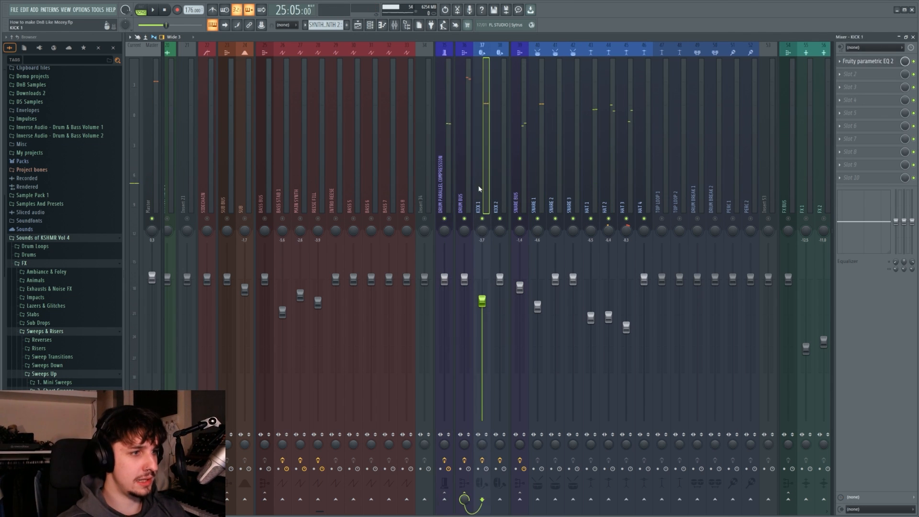
Inspect Pro-C 2 on the DRUM PARALLEL COMPRESSION track and its preset list, including the Drums category.
left_click(468, 187)
key("Left")
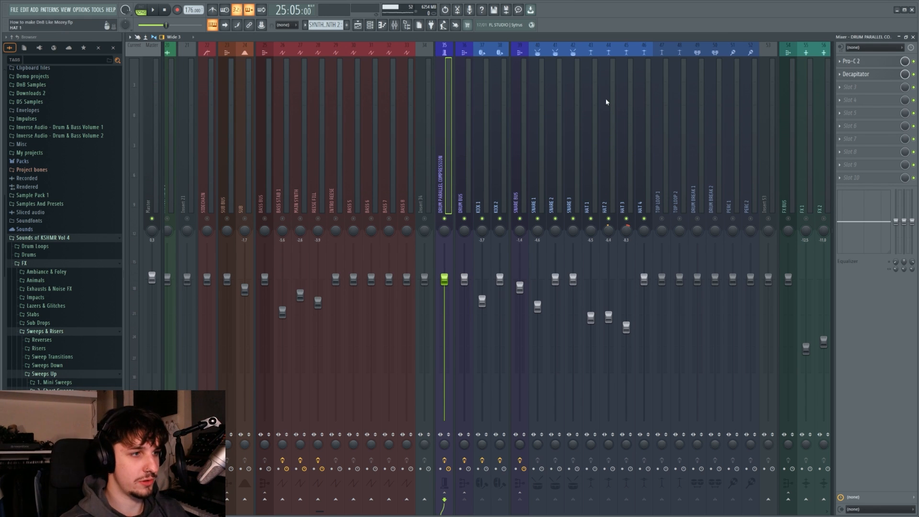
left_click(847, 63)
left_click_drag(335, 73, 529, 105)
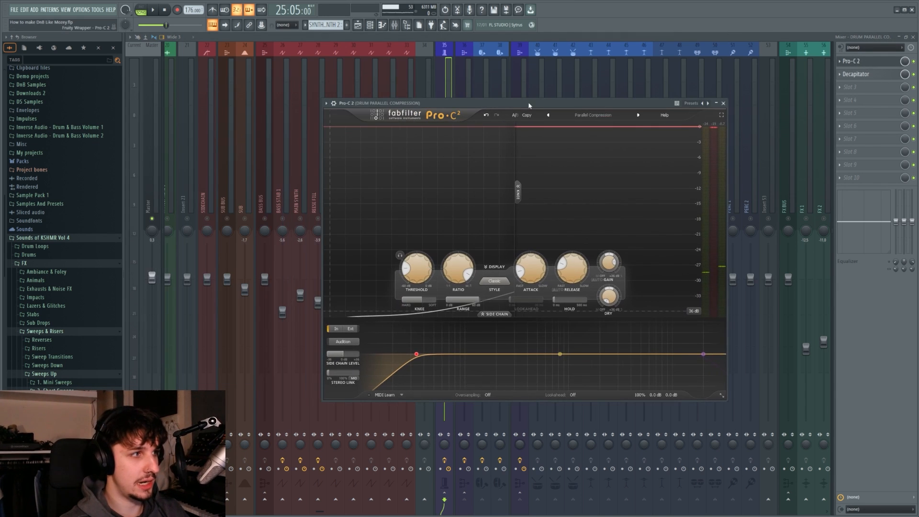
left_click(594, 115)
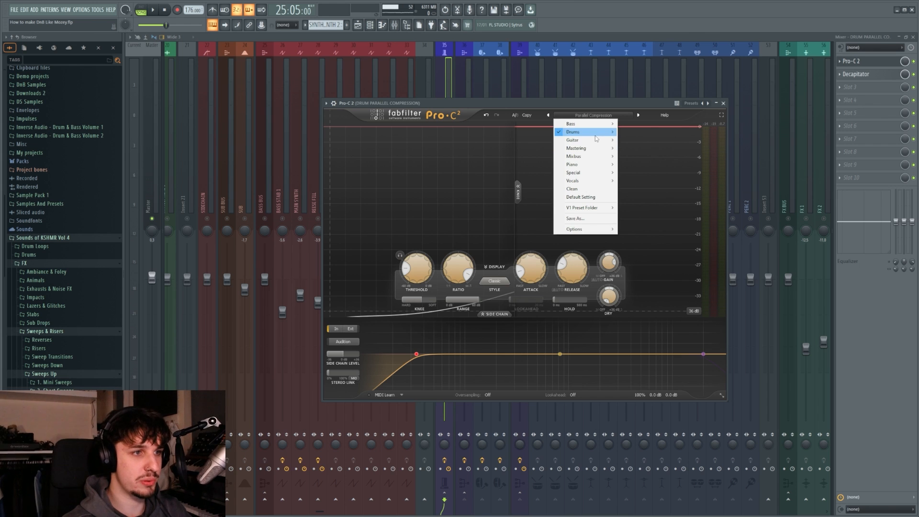
mouse_move(574, 131)
left_click(861, 65)
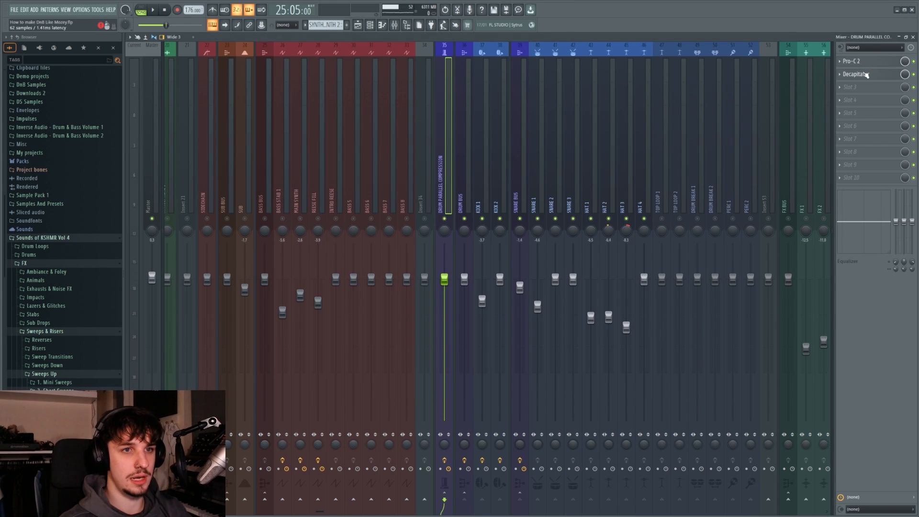
View Decapitator on the drum parallel compression track and the Fruity send on the drum bus.
left_click(865, 75)
left_click(466, 129)
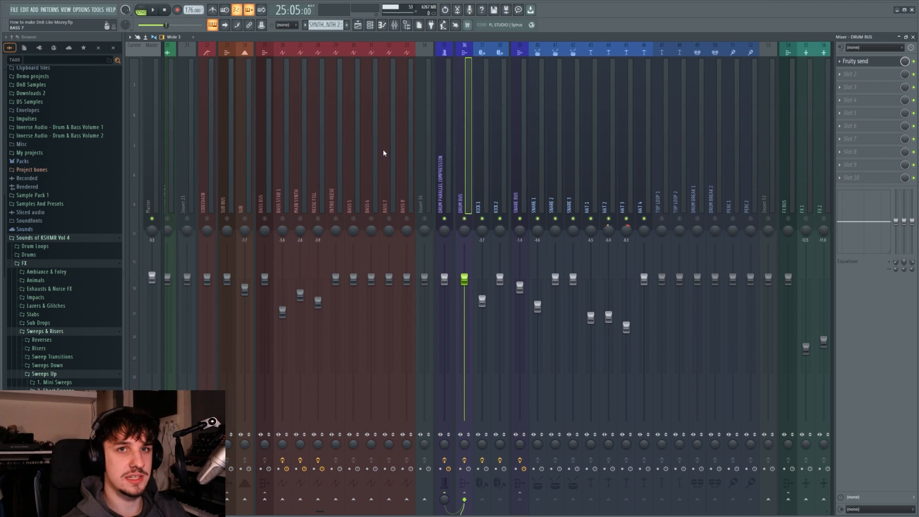
left_click(453, 181)
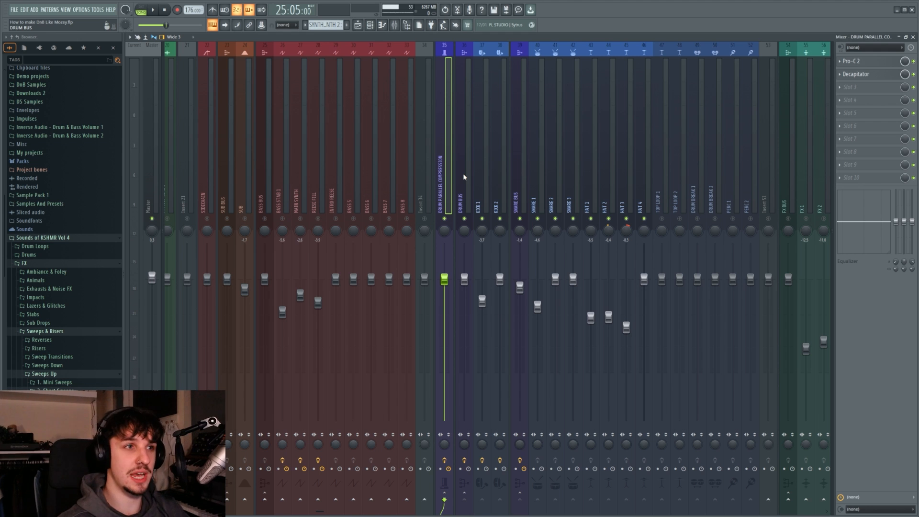
Play the full processed drum mix and follow it in the playlist from bar 25.
scroll(497, 179, "left", 5)
scroll(529, 192, "right", 2)
key("space")
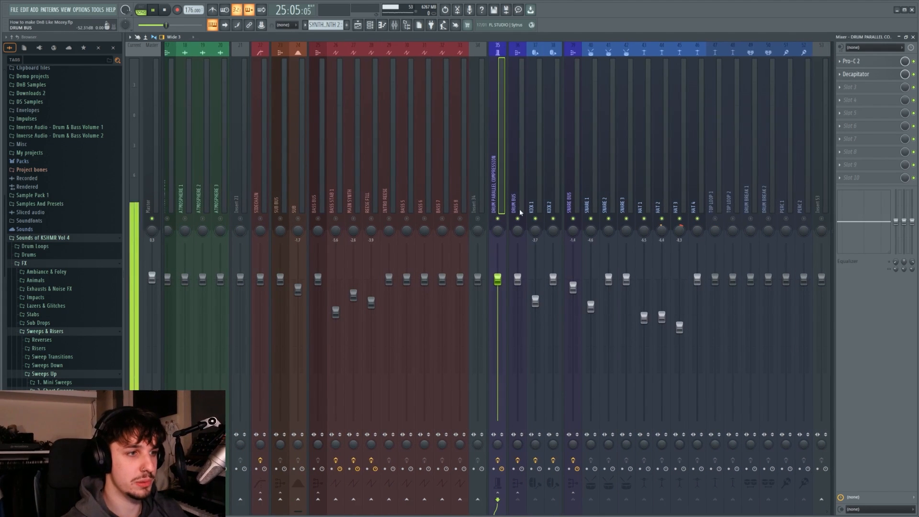
key("F5")
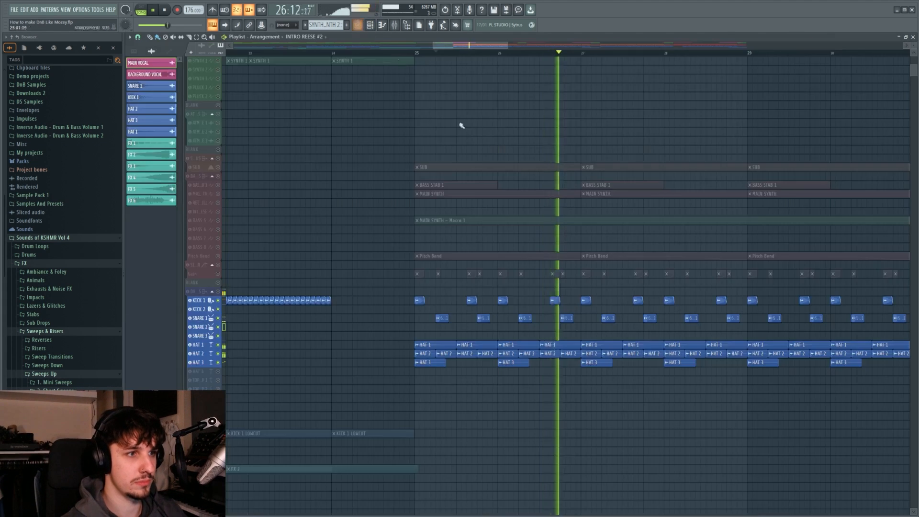
key("space")
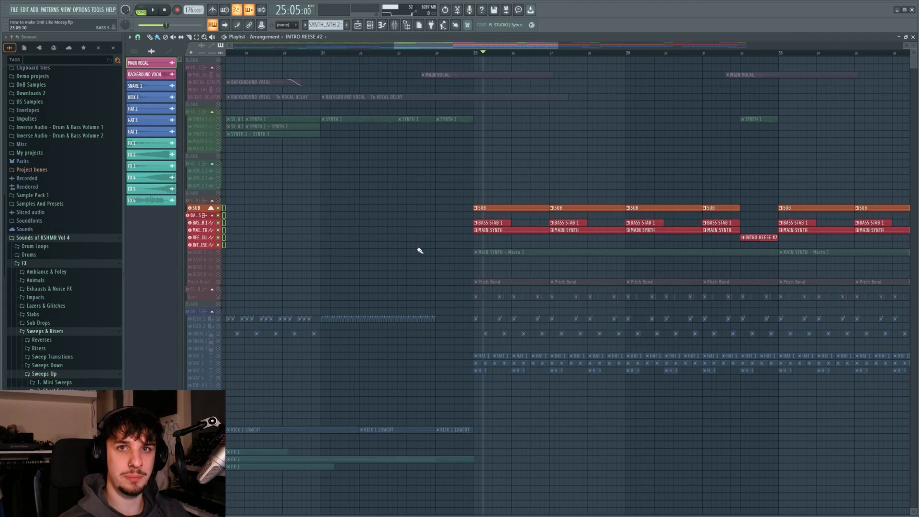
Play the sub, BASS STAB 1, MAIN SYNTH and reese fill tracks together from bar 25.
scroll(553, 256, "right", 1)
scroll(479, 266, "up", 7)
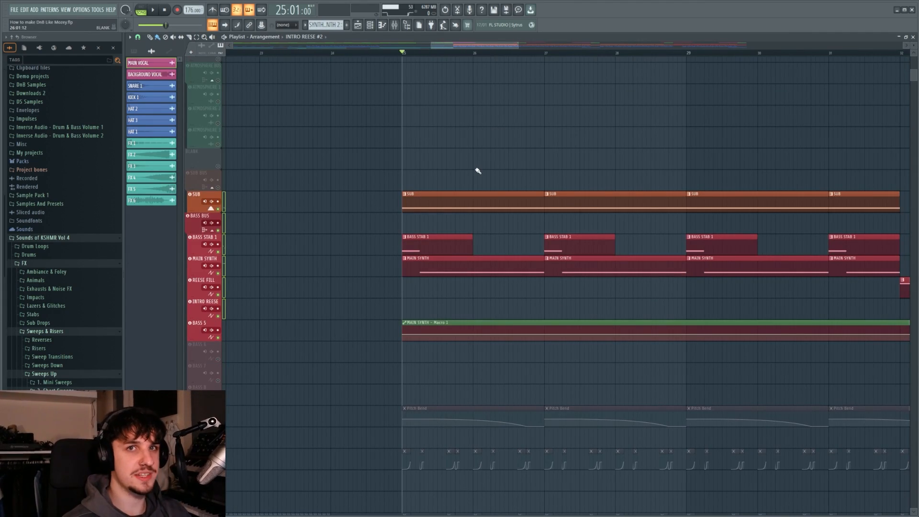
left_click_drag(508, 186, 483, 211)
scroll(477, 180, "down", 3)
scroll(508, 217, "up", 3)
scroll(507, 216, "down", 3)
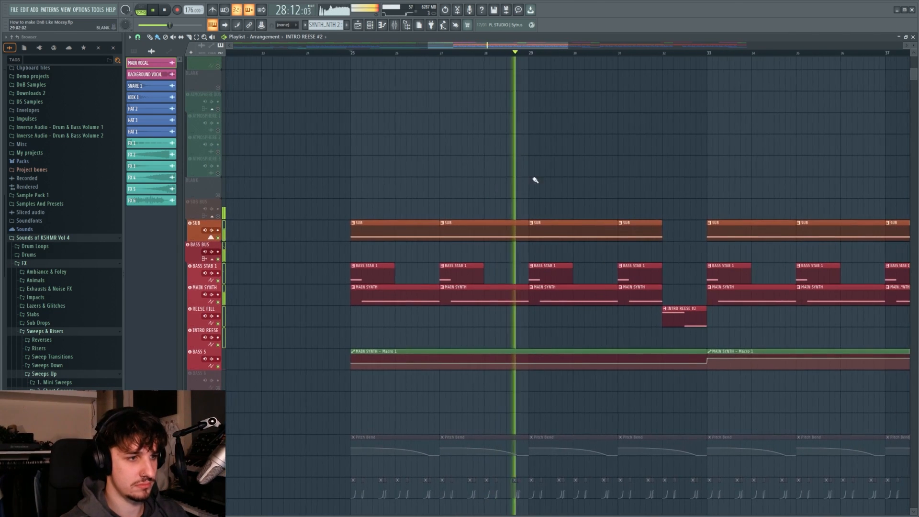
Solo the SUB track in the playlist and play it from bar 25.
key("space")
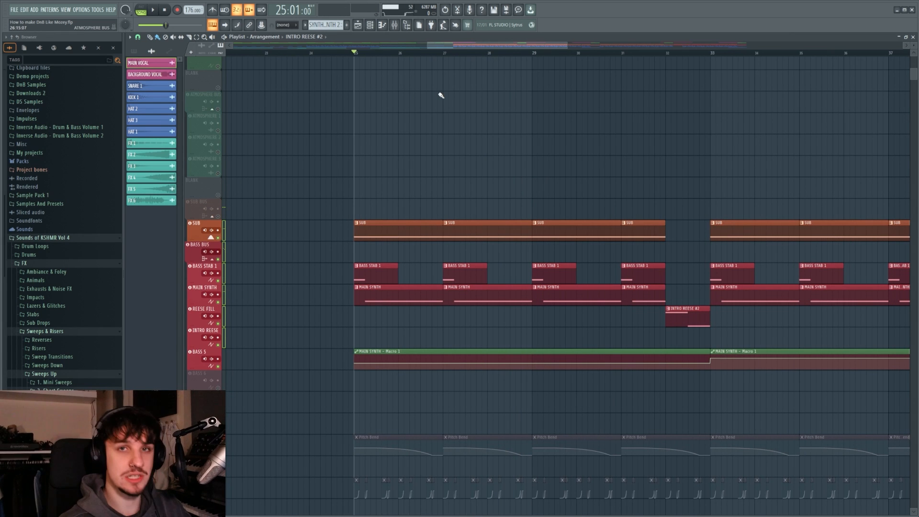
scroll(371, 230, "up", 3)
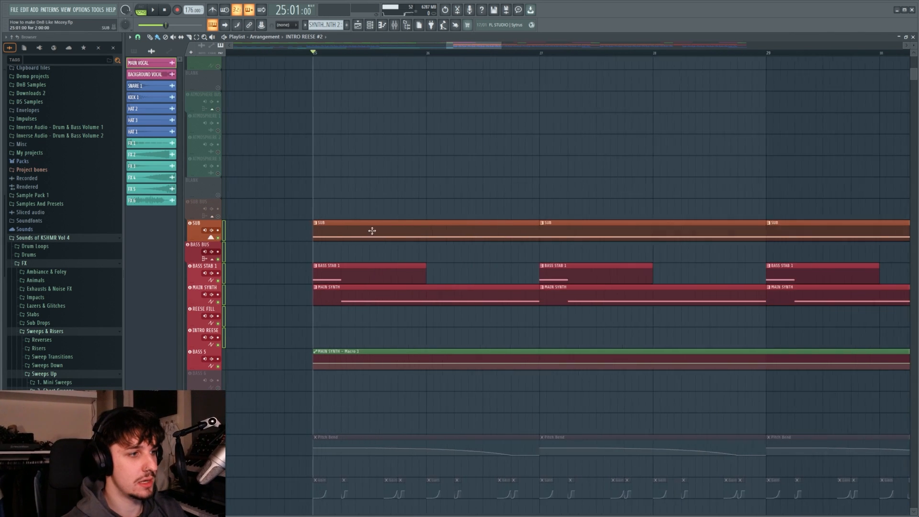
scroll(287, 244, "up", 2)
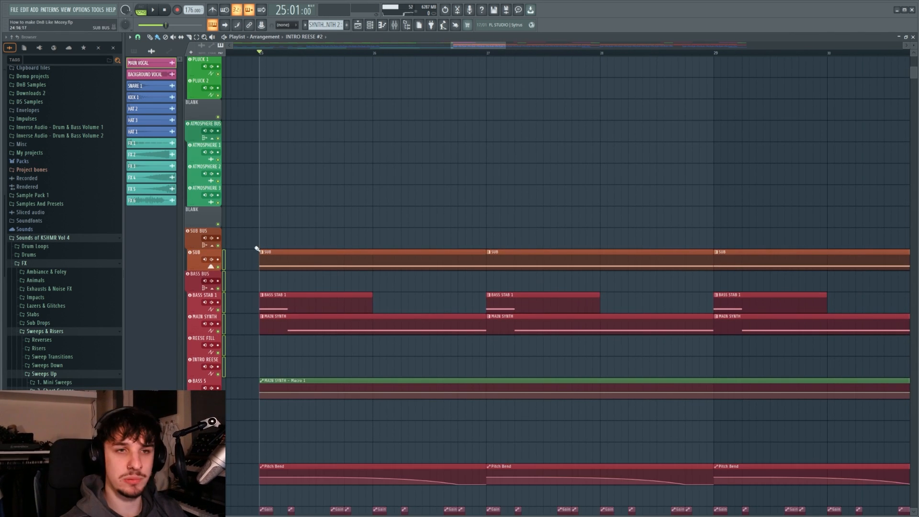
right_click(218, 267)
left_click_drag(296, 222, 512, 205)
key("space")
left_click_drag(550, 181, 442, 194)
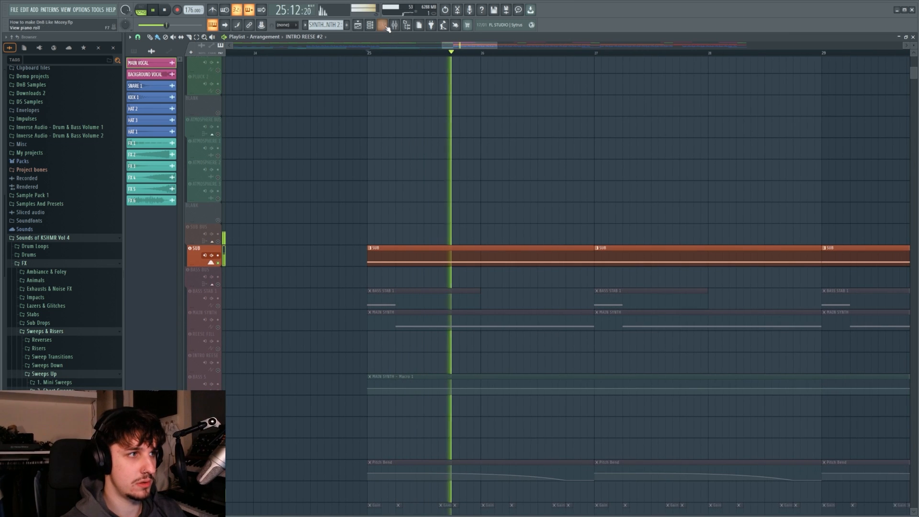
key("space")
In Serum on the SUB channel, edit oscillator B's wavetable by flipping bin 1's phase and adding harmonics at bins 3 and 5.
key("F6")
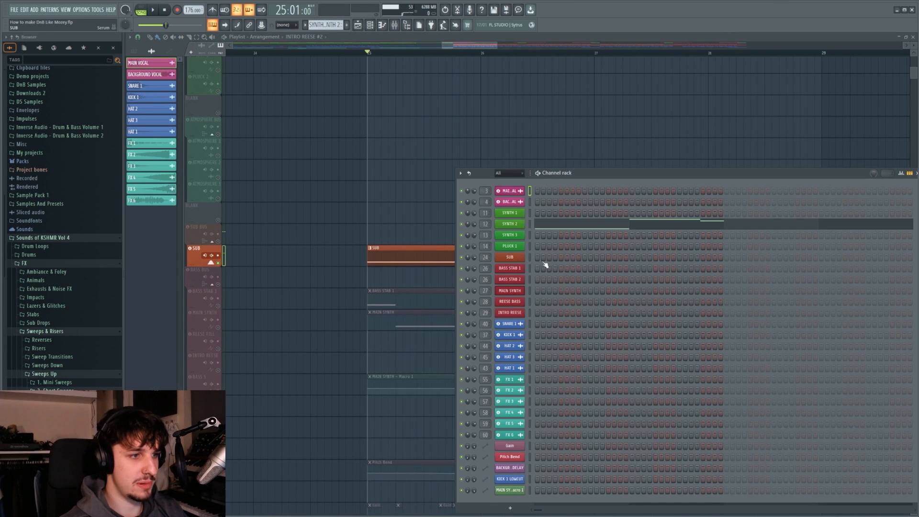
left_click(509, 257)
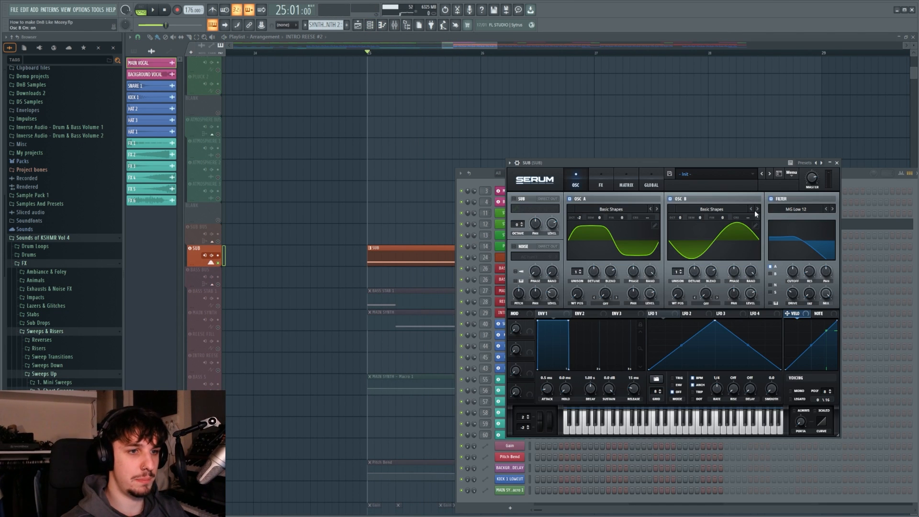
left_click(755, 225)
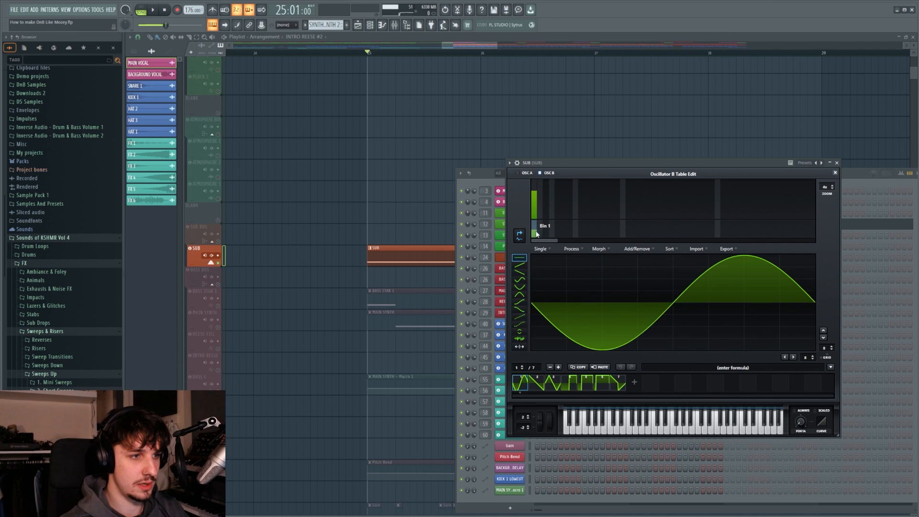
left_click(535, 236)
left_click(546, 214)
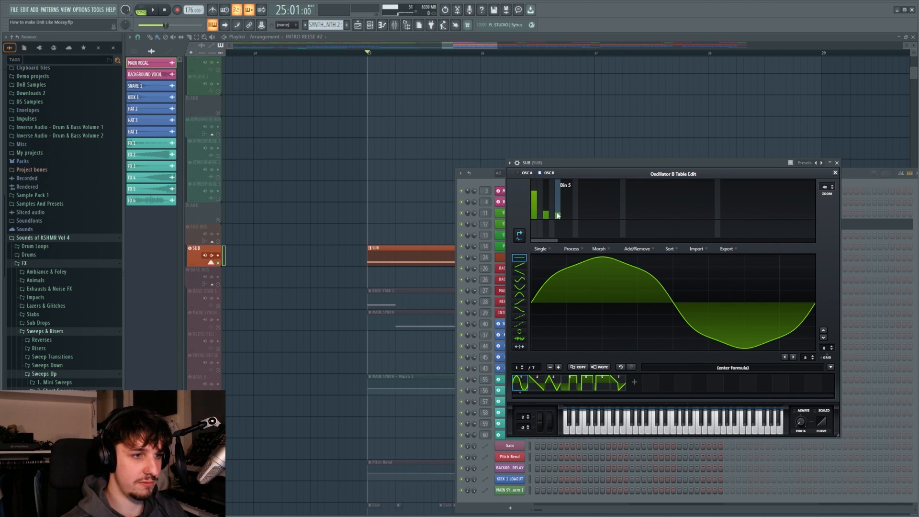
left_click(547, 209)
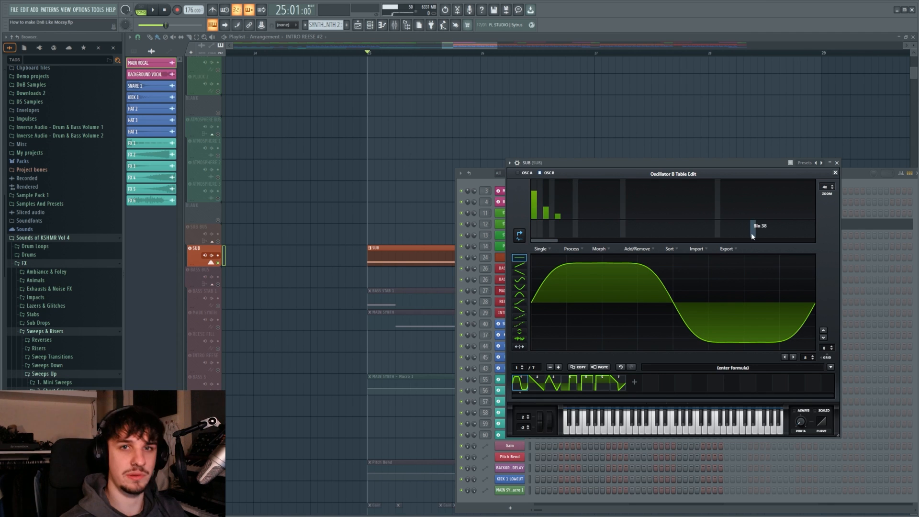
left_click(835, 173)
Set oscillator B's octave to -1, switch that oscillator off and close the SUB channel's Serum.
left_click_drag(679, 218, 677, 227)
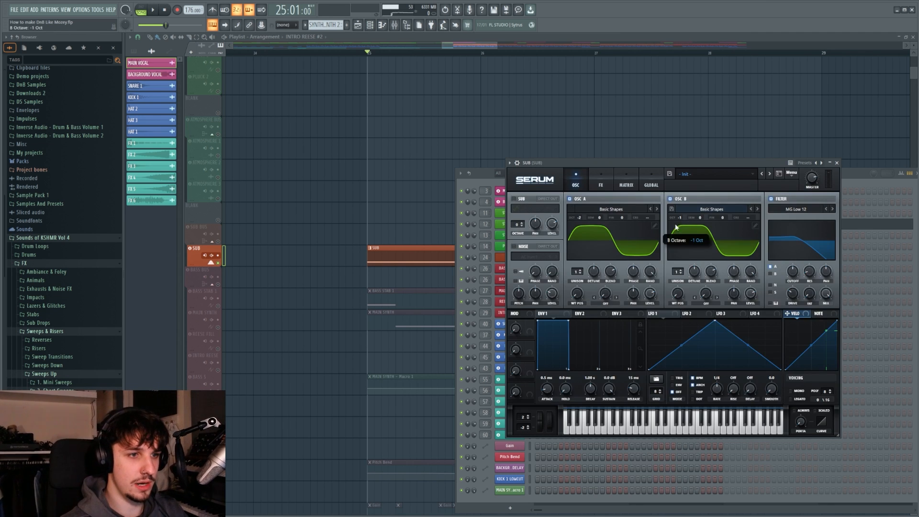
left_click(674, 199)
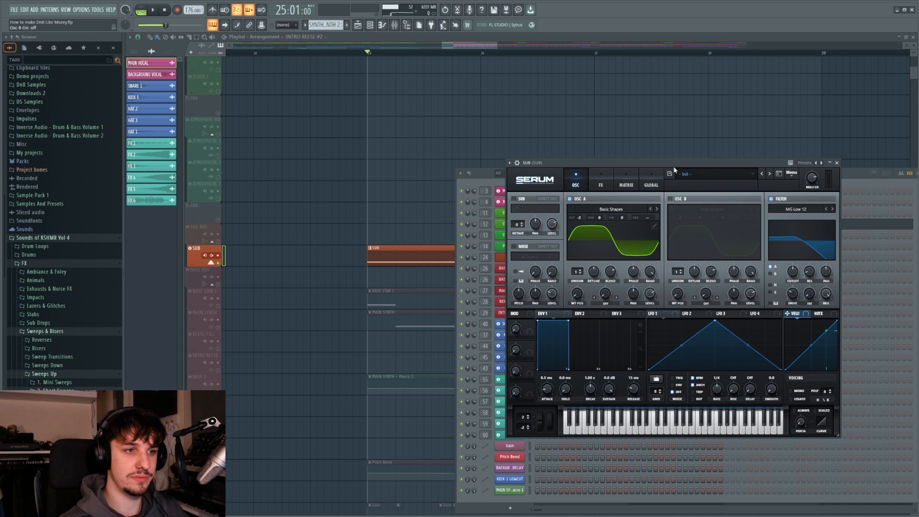
left_click_drag(673, 168, 645, 162)
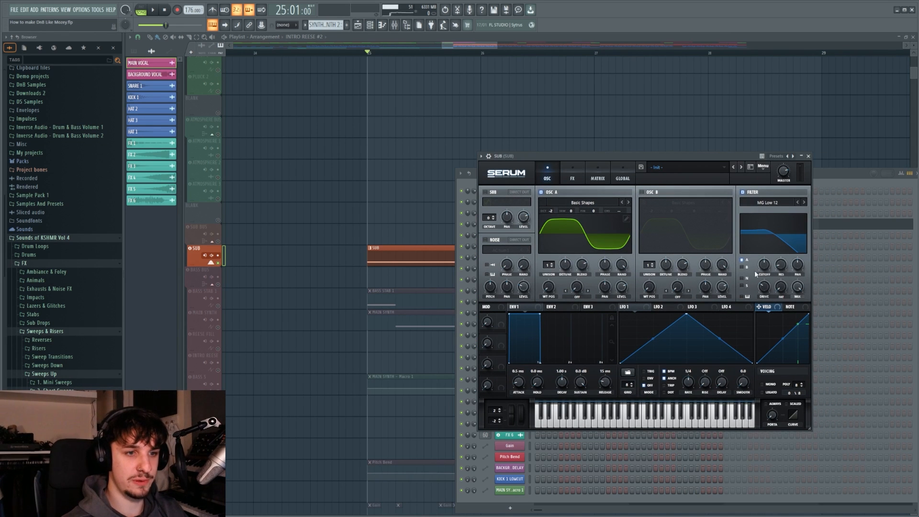
left_click(808, 156)
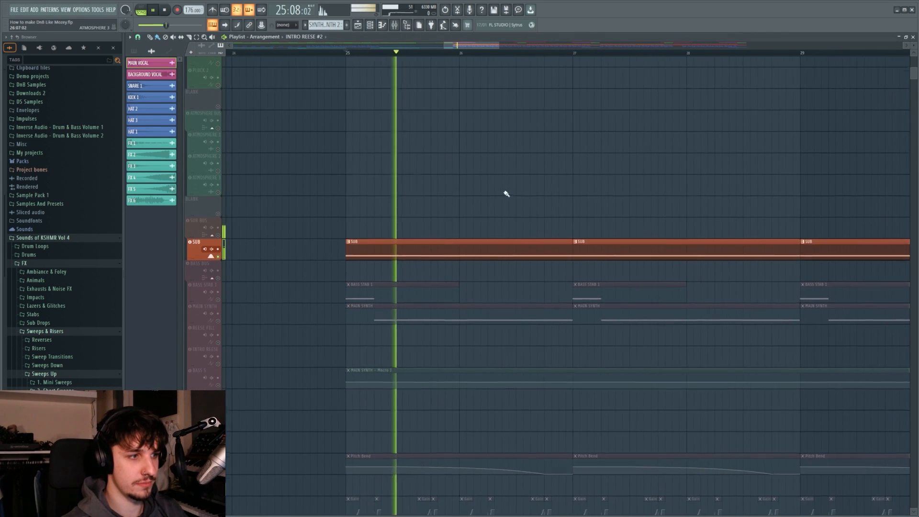
Solo the BASS STAB 1 track and play it from bar 25.
left_click(220, 299)
left_click_drag(356, 273, 450, 234)
scroll(465, 226, "up", 3)
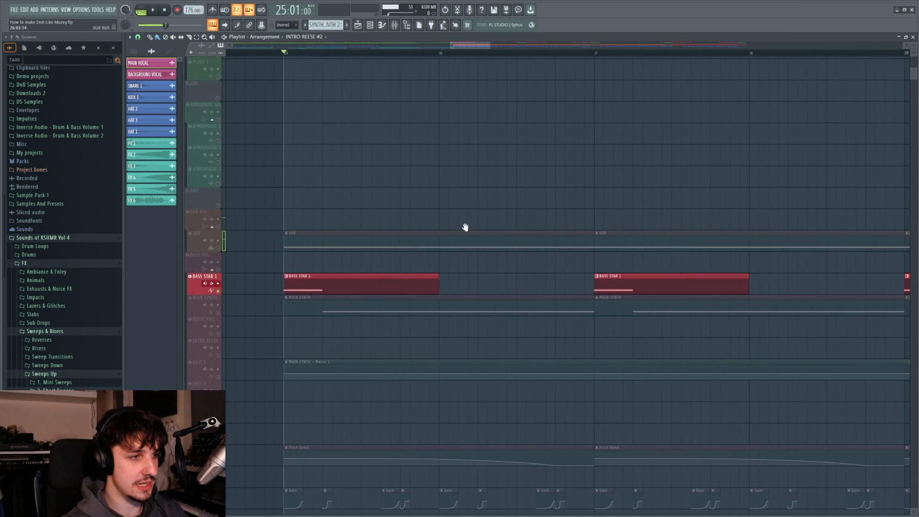
scroll(466, 225, "down", 3)
key("F6")
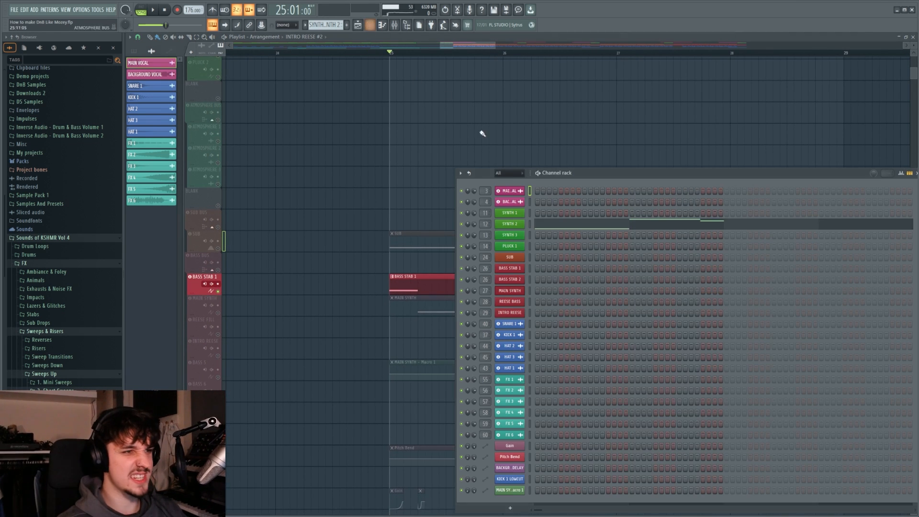
key("F6")
left_click_drag(492, 234, 486, 206)
key("space")
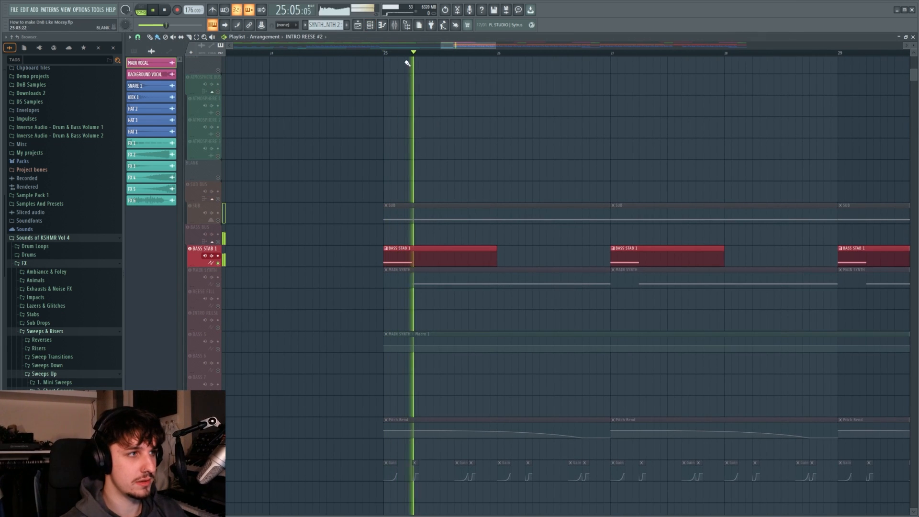
key("space")
Open Serum on the BASS STAB 1 channel, audition the stab and view oscillator A's wavetable categories.
left_click(375, 25)
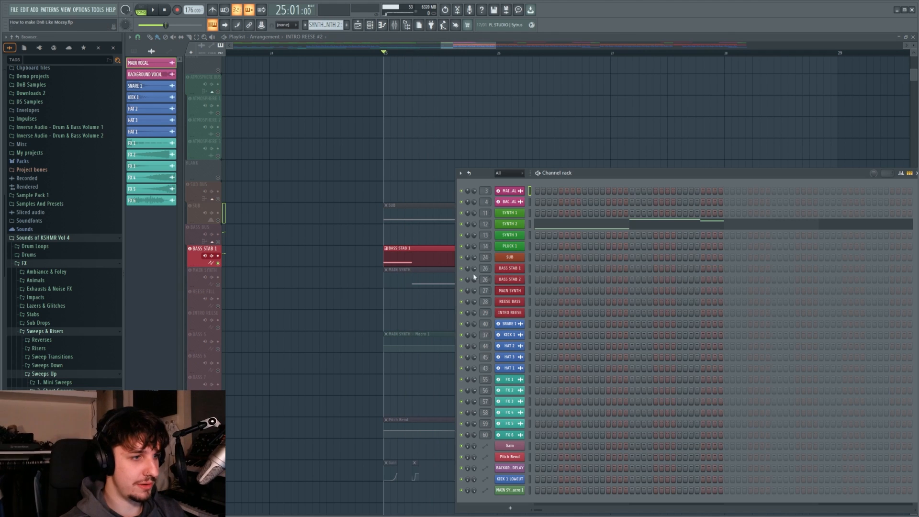
left_click(509, 268)
left_click_drag(655, 206, 624, 182)
key("space")
key("space")
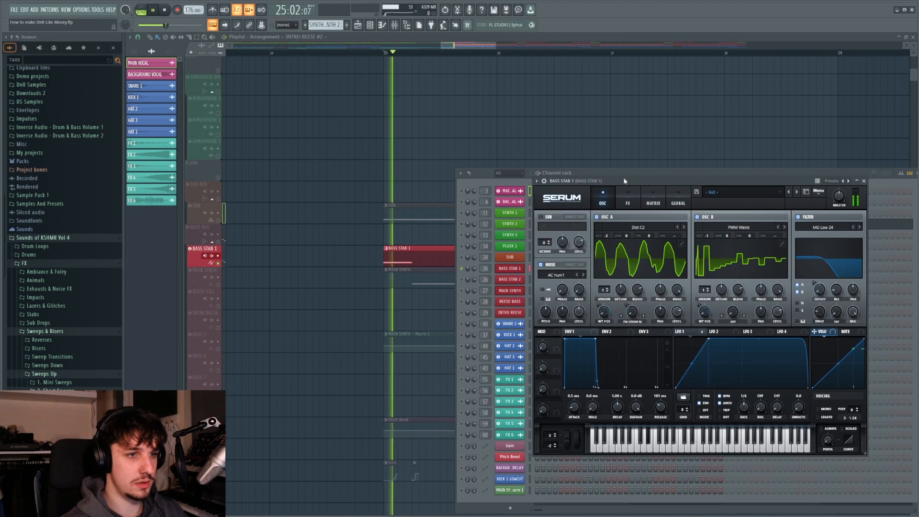
left_click(650, 228)
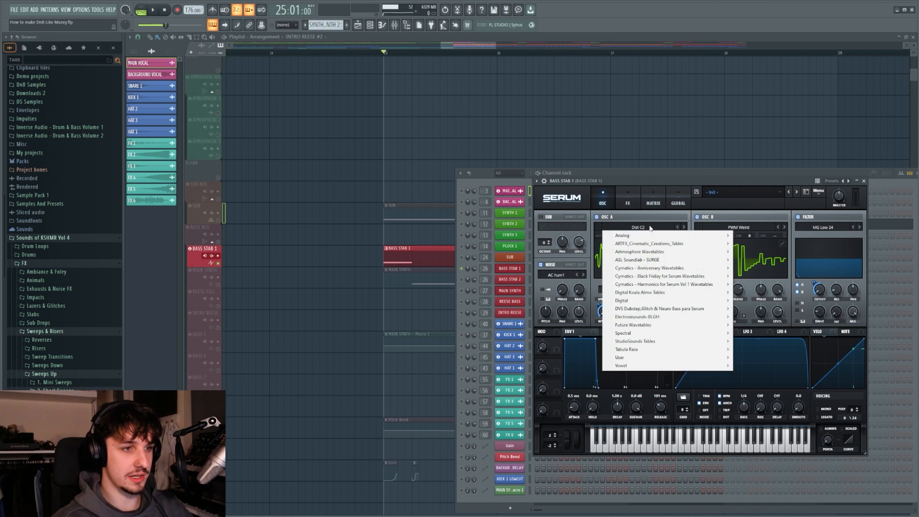
left_click(654, 226)
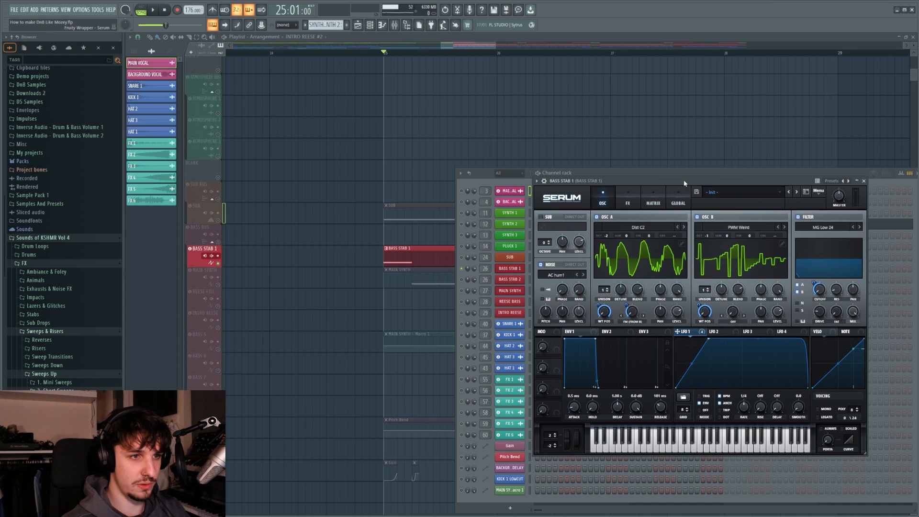
Inspect the filter and the effects chain of BASS STAB 1 in Serum.
left_click_drag(684, 181, 625, 138)
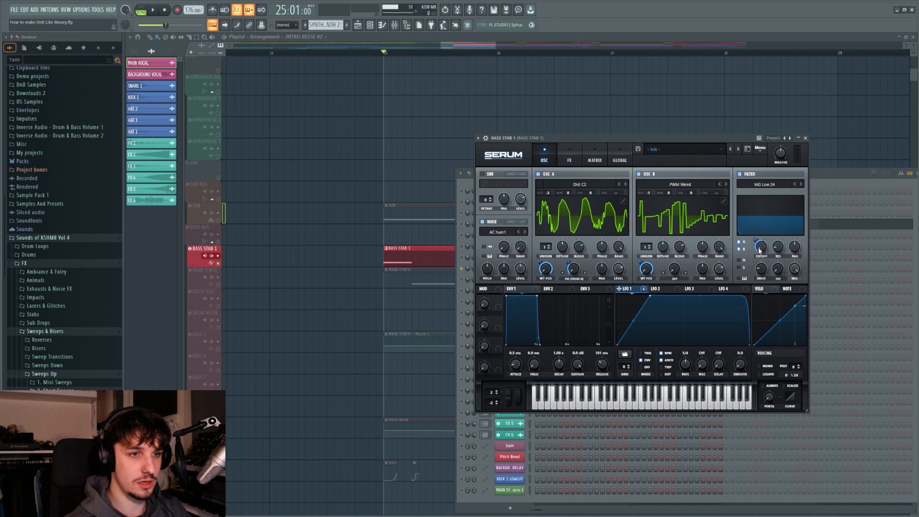
left_click(570, 156)
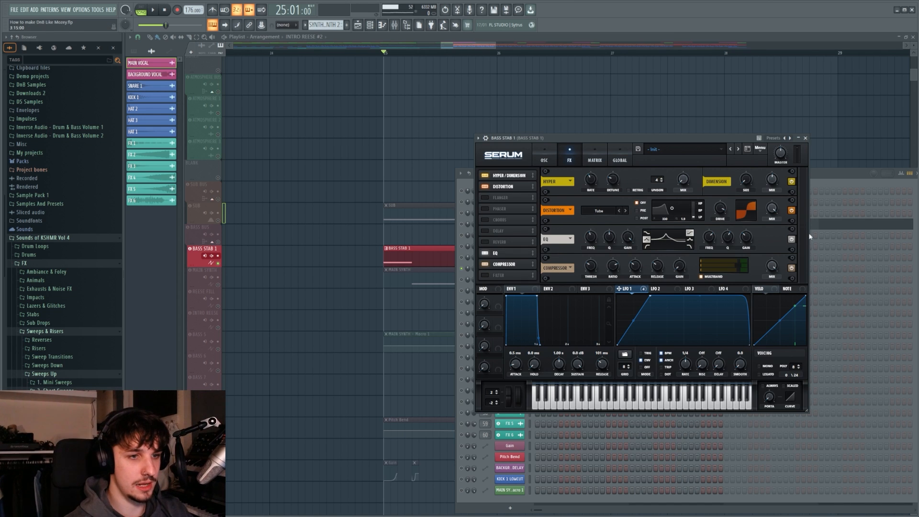
left_click(805, 138)
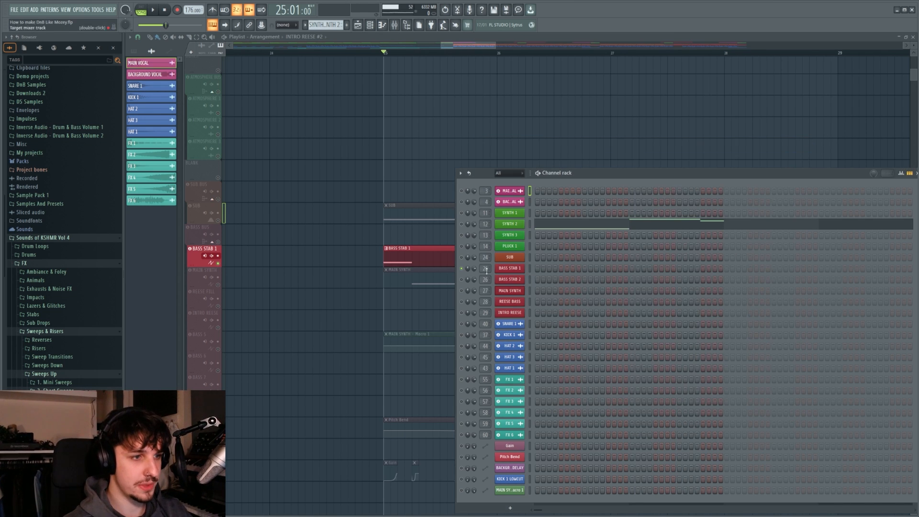
Inspect the oscillators, LFO 1 modulation and effects chain in Serum on the BASS STAB 2 channel.
left_click(509, 280)
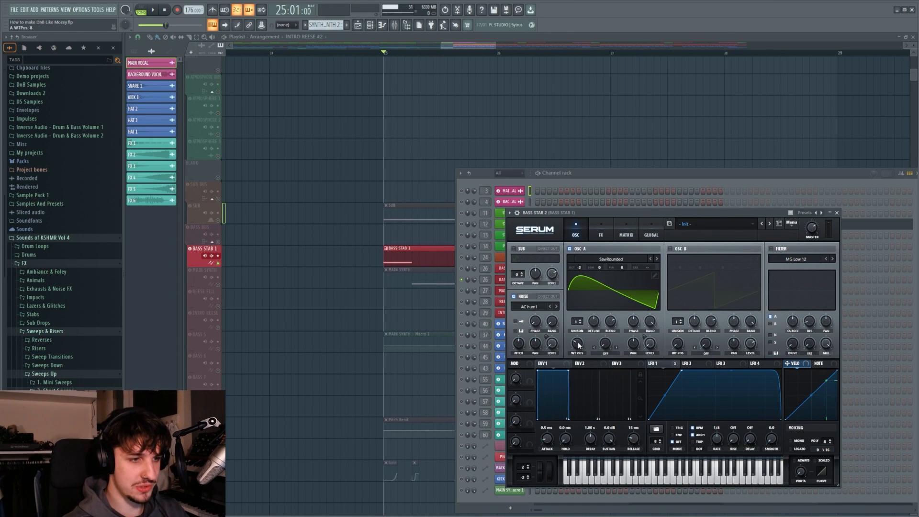
left_click(667, 363)
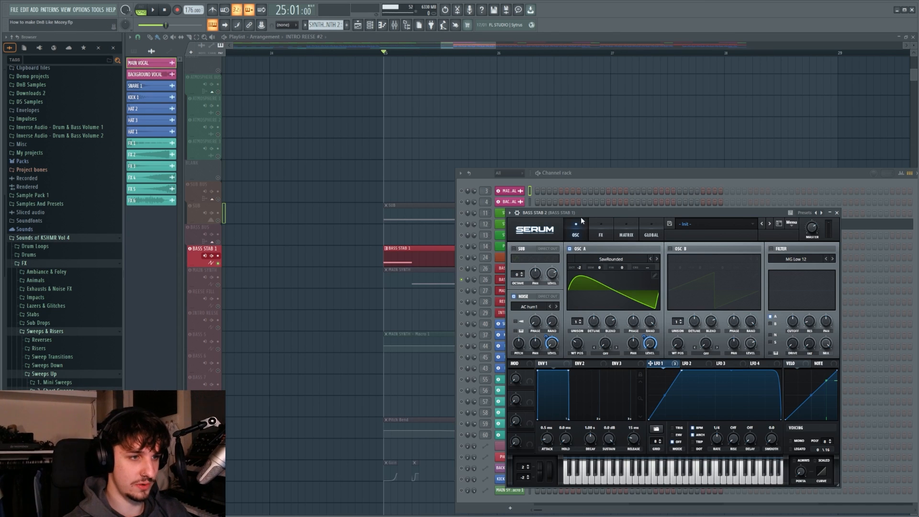
left_click(596, 226)
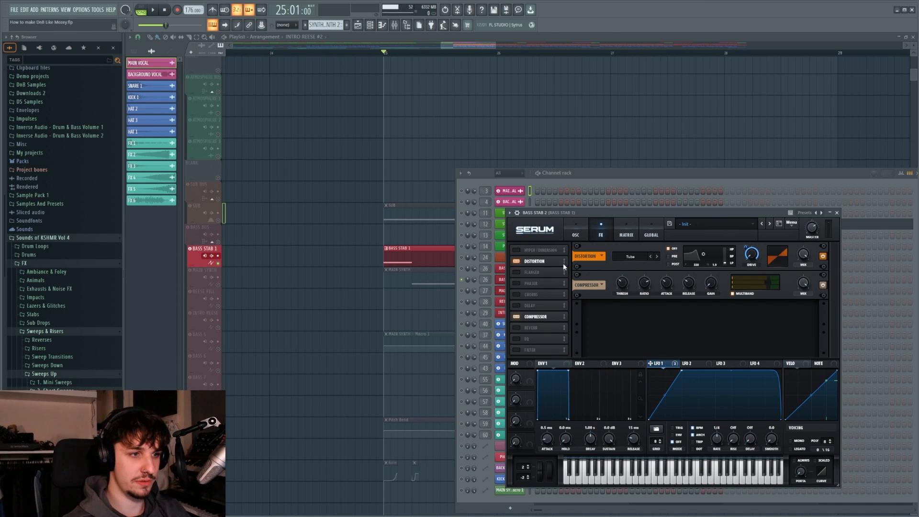
left_click(575, 229)
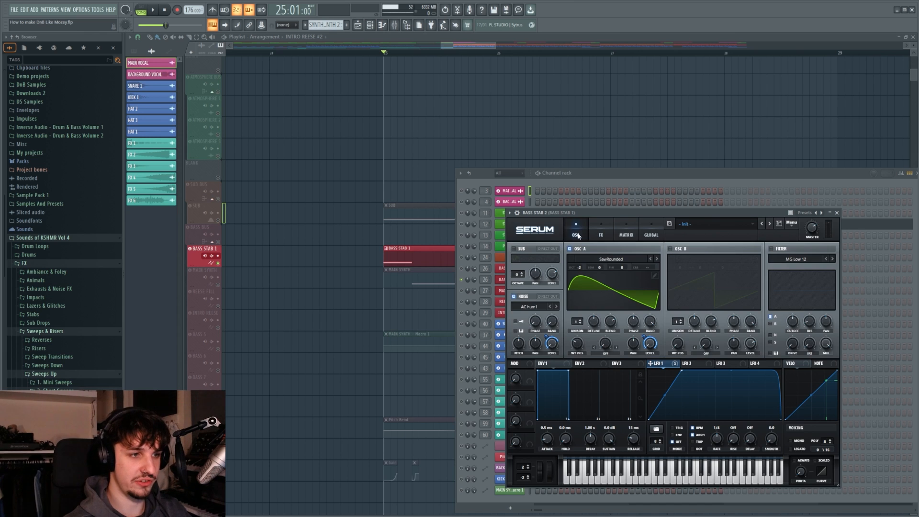
left_click(836, 213)
Audition BASS STAB 2 on its own and together with BASS STAB 1.
key("space")
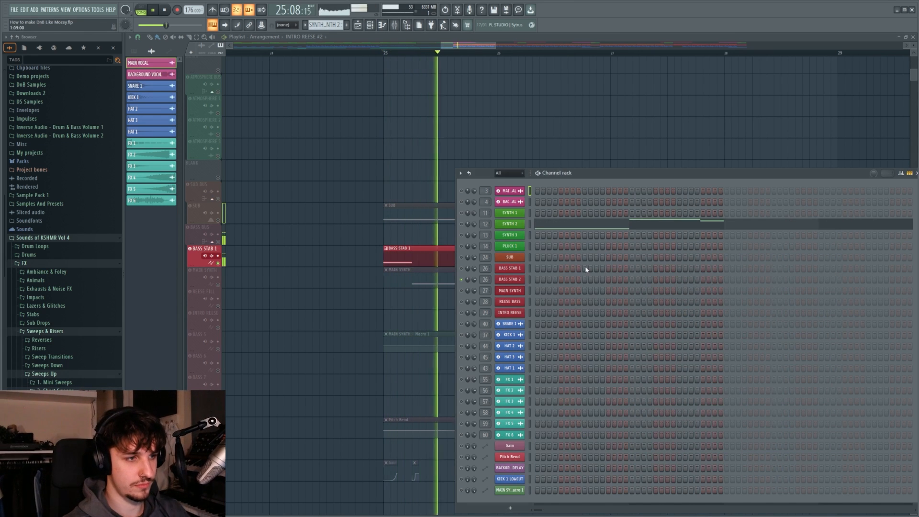
key("space")
key("space")
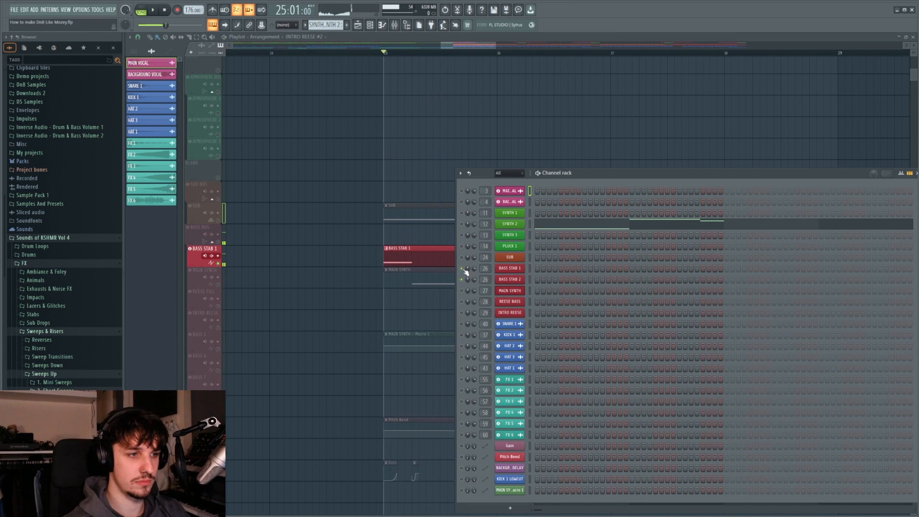
key("space")
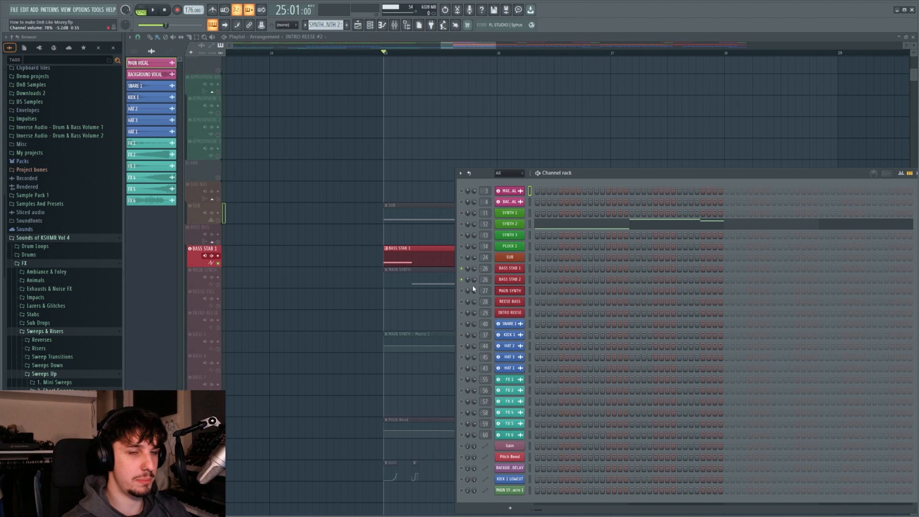
Solo the MAIN SYNTH track in the playlist and set the playhead to 25:05.
left_click(452, 293)
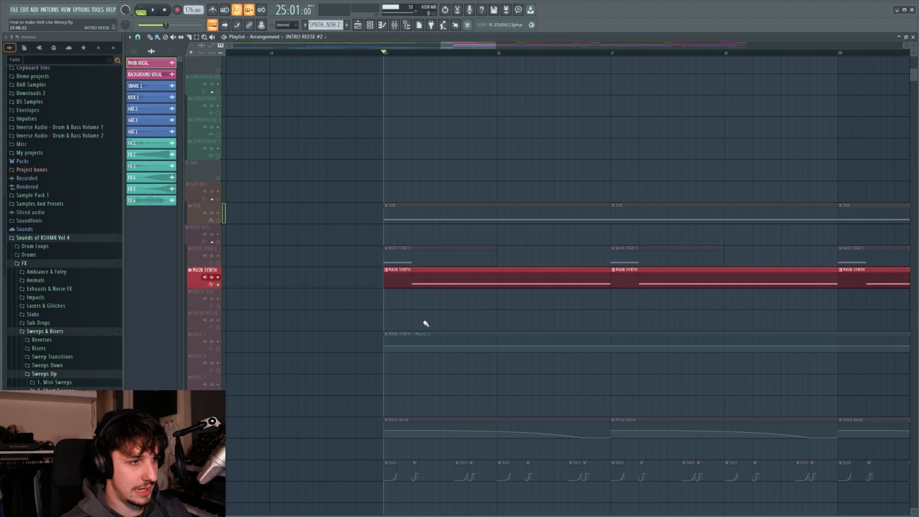
scroll(426, 323, "up", 3)
left_click(435, 52)
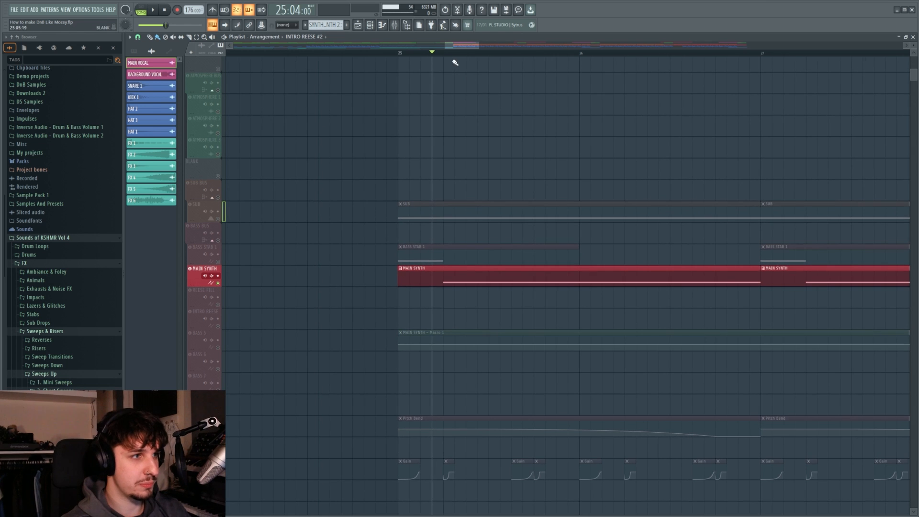
scroll(263, 324, "down", 5)
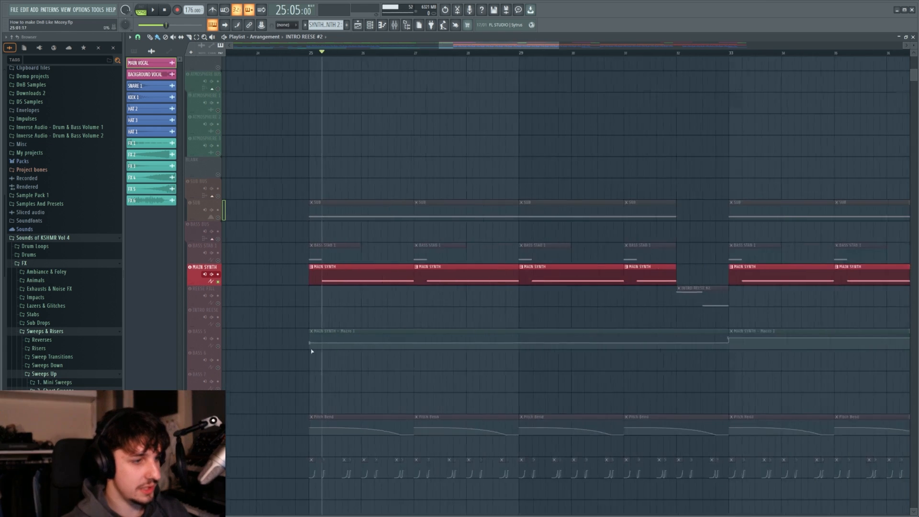
Unmute the Pitch Bend track and the BASS 5 track holding the Macro 1 automation alongside MAIN SYNTH.
left_click(217, 402)
scroll(315, 379, "up", 3)
scroll(407, 376, "down", 2)
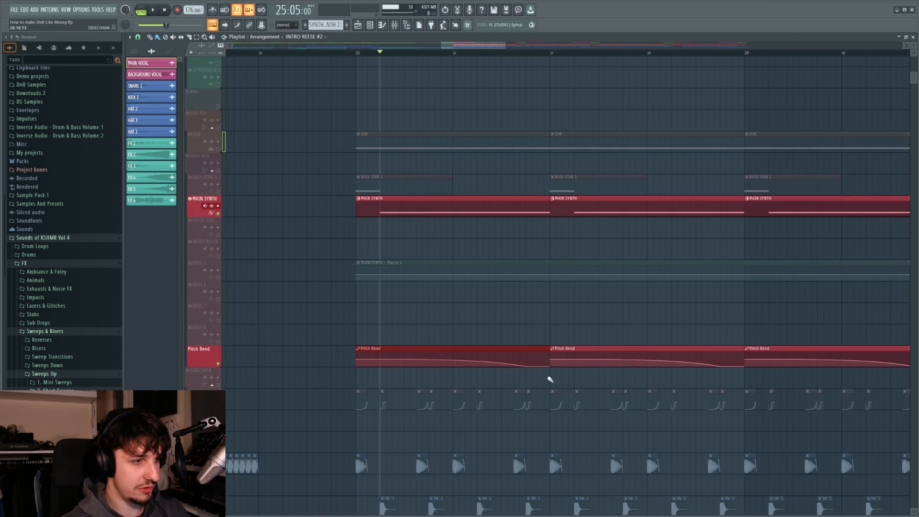
scroll(455, 307, "down", 3)
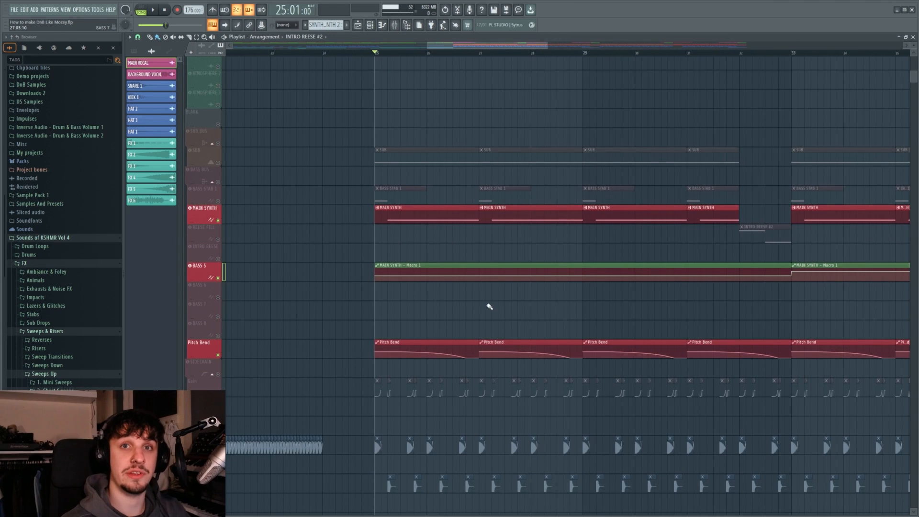
Audition the soloed MAIN SYNTH from bar 25 and open its Serum patch from the channel rack.
key("space")
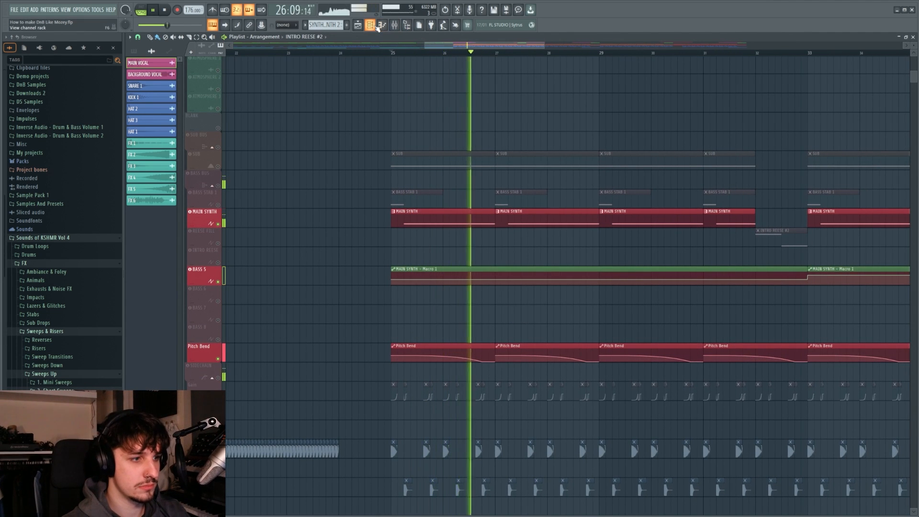
key("F6")
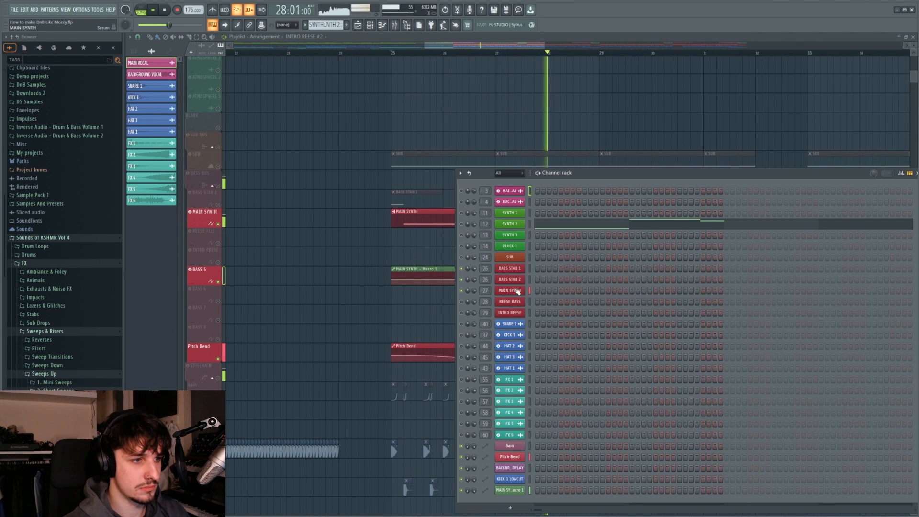
left_click(510, 291)
left_click_drag(622, 213, 443, 152)
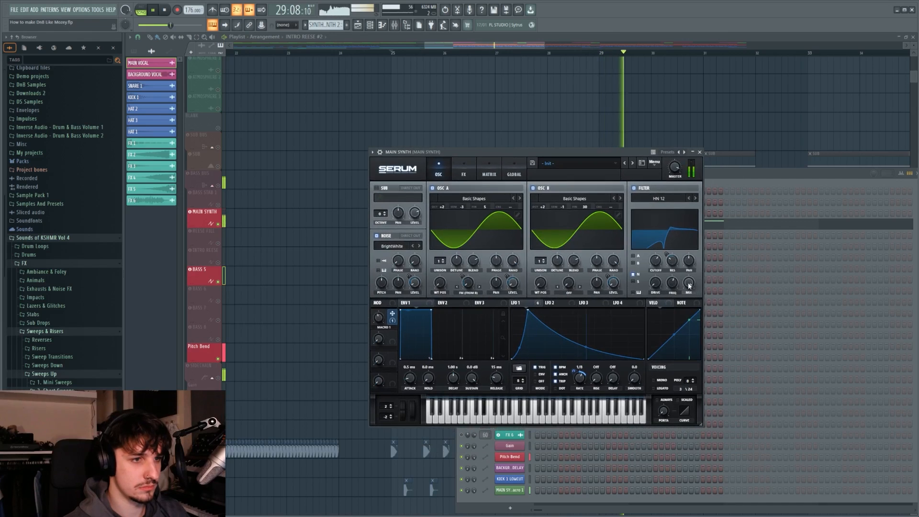
key("space")
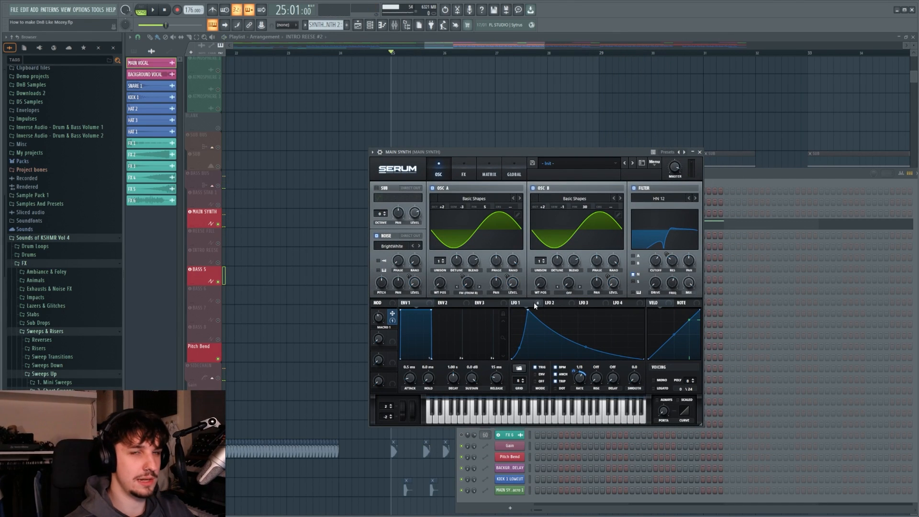
Examine the LFO 1 modulation and the HN 12 filter in the MAIN SYNTH patch, and audition the sound briefly.
left_click_drag(535, 306, 514, 288)
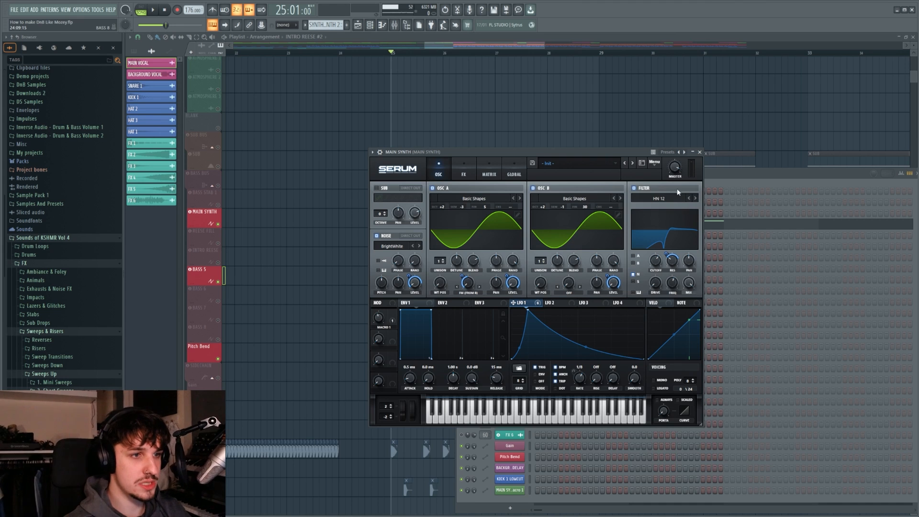
left_click(644, 188)
left_click(644, 188)
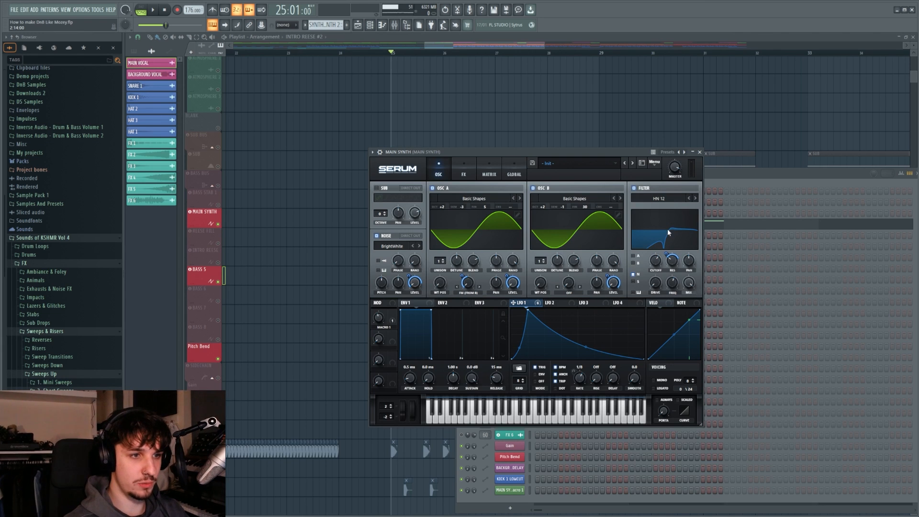
key("space")
key("space")
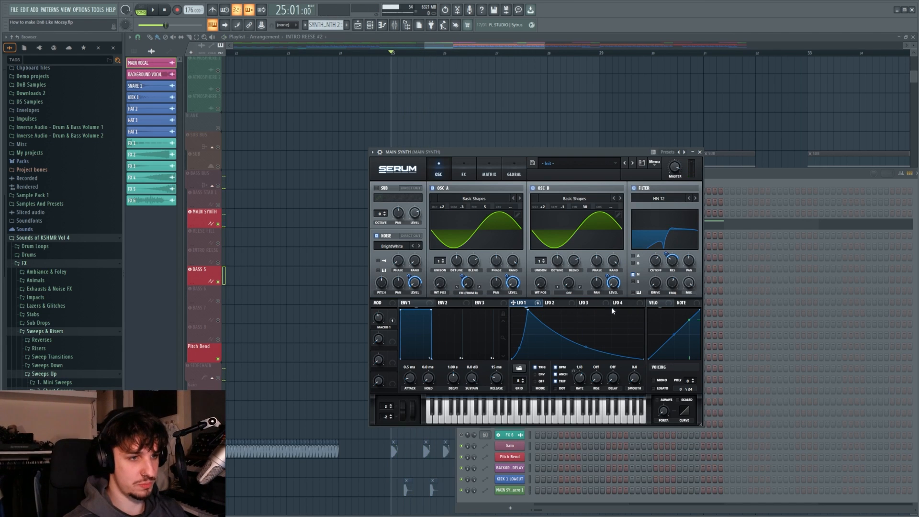
Check the effects chain and the tuning of oscillators A and B in the MAIN SYNTH patch, and audition it.
left_click(458, 175)
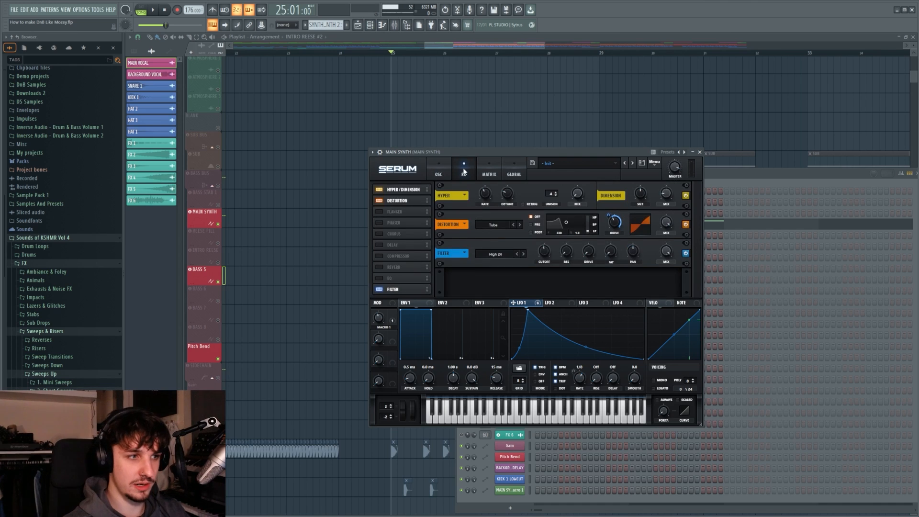
left_click(439, 169)
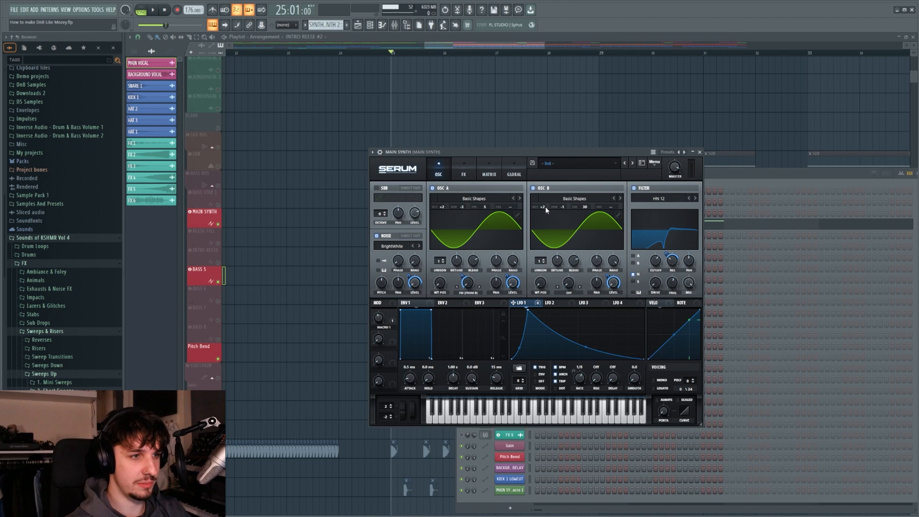
mouse_move(462, 207)
left_mouse_down()
mouse_move(464, 197)
mouse_move(460, 223)
left_mouse_up()
key("space")
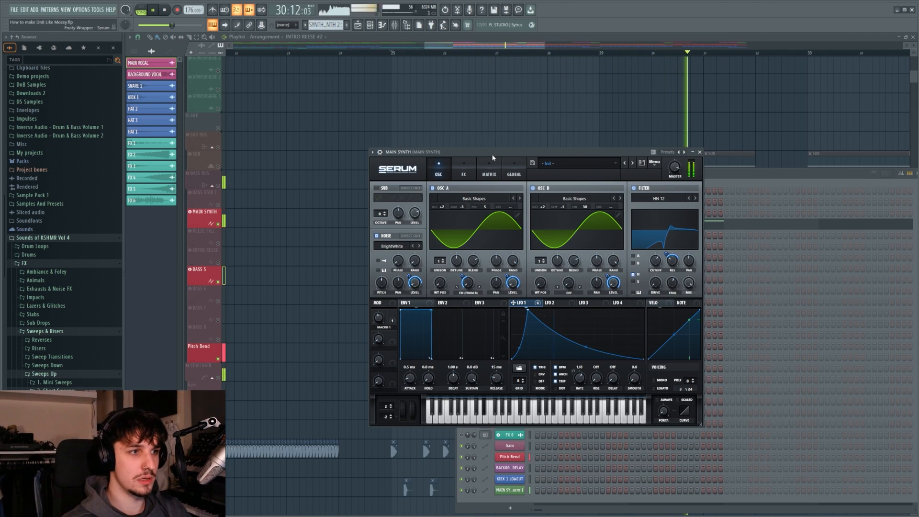
key("space")
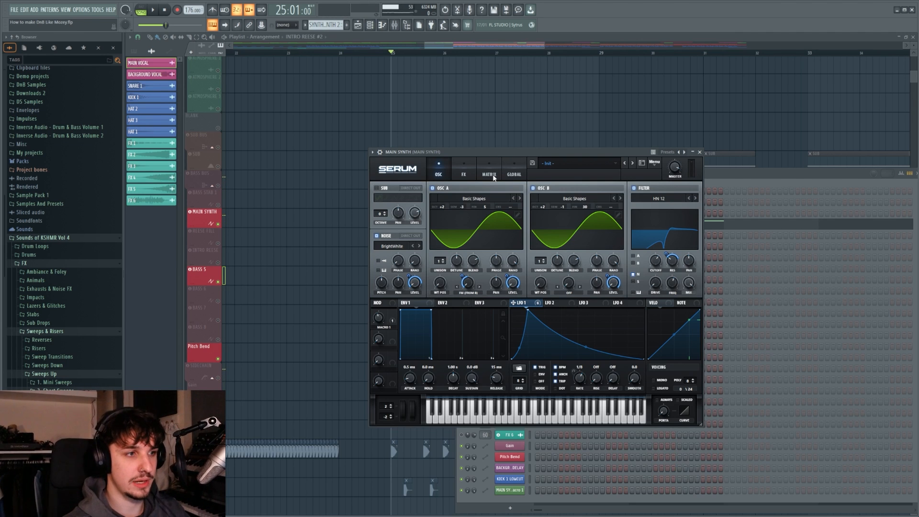
Examine the High 24 effects filter's cutoff in the MAIN SYNTH patch and listen to the synth again.
left_click(463, 174)
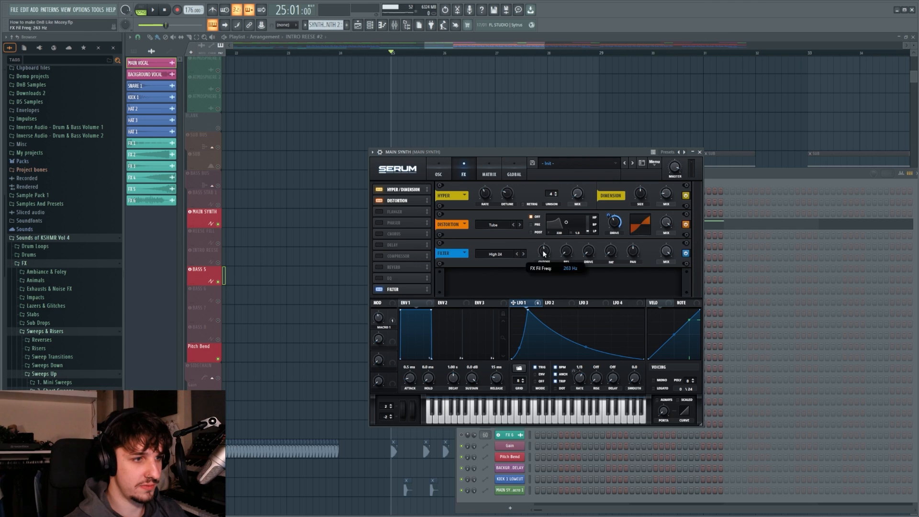
left_click(440, 175)
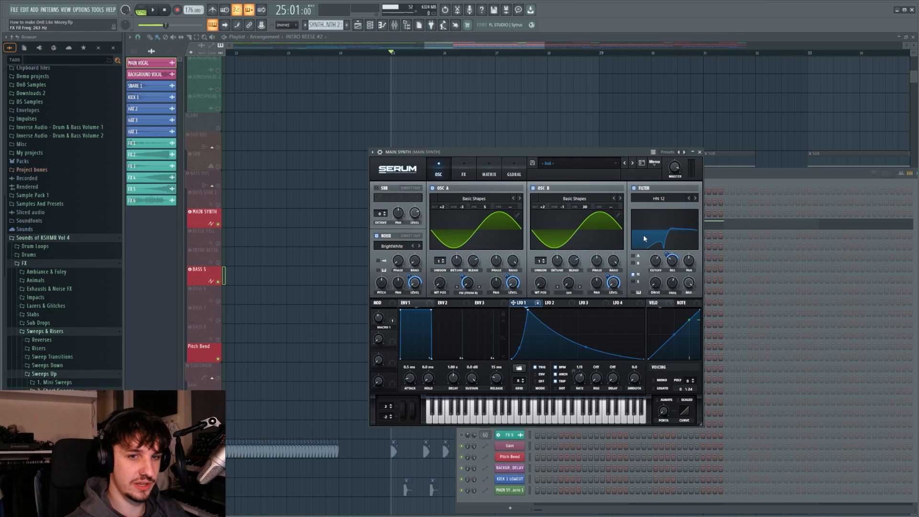
key("space")
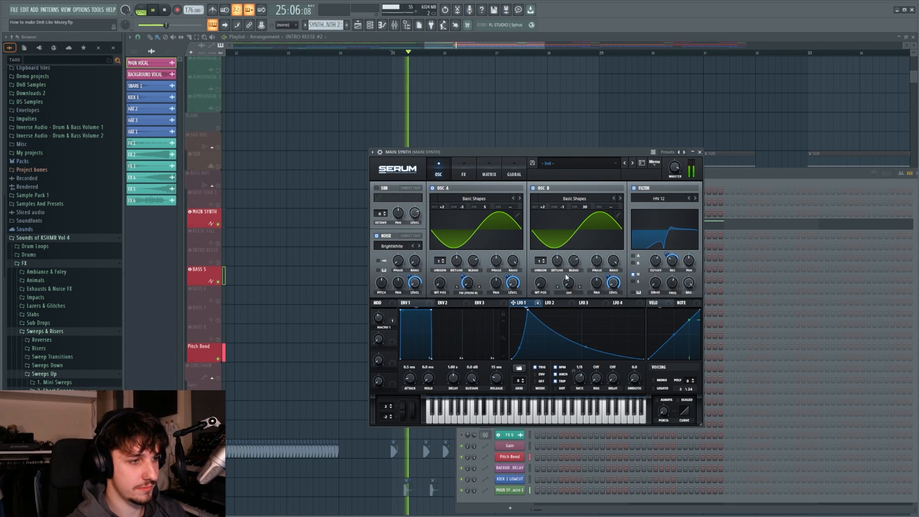
key("space")
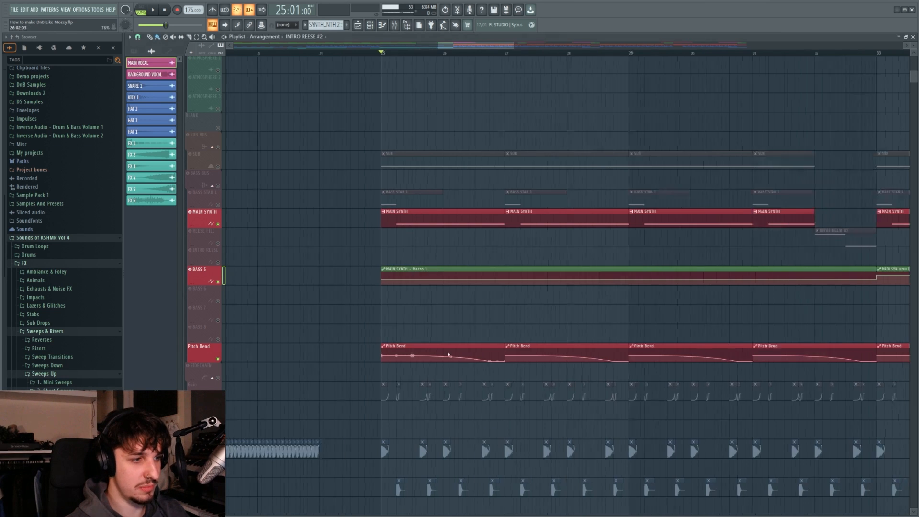
Examine the Pitch Bend automation clips beneath MAIN SYNTH in the playlist and audition them from bar 25.
scroll(453, 343, "up", 3)
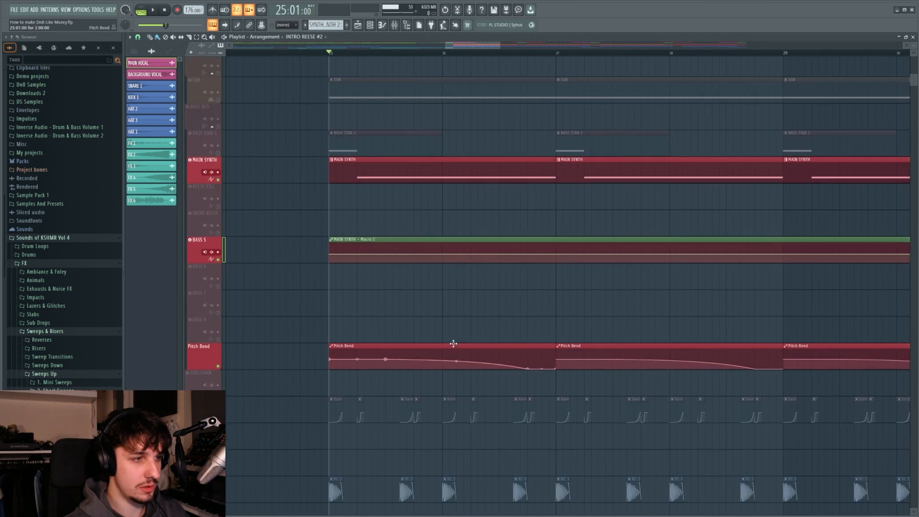
scroll(488, 322, "up", 3)
scroll(499, 342, "down", 5)
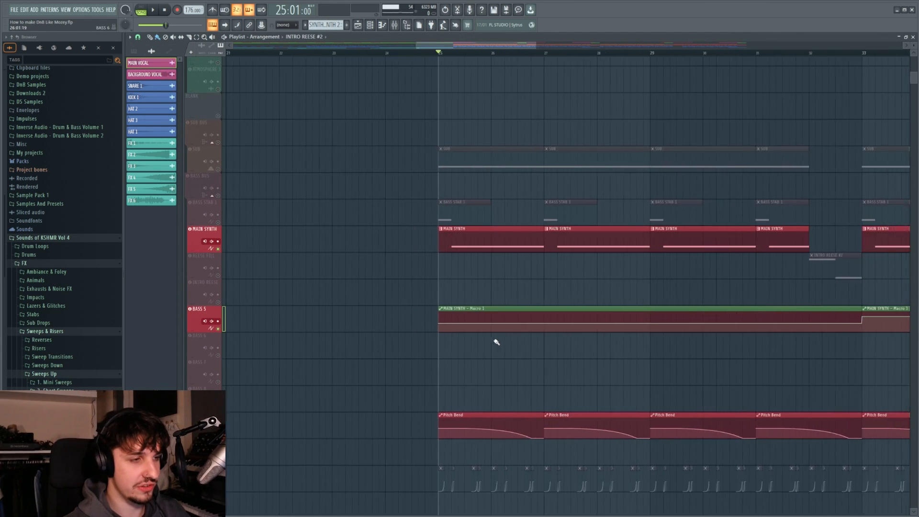
key("space")
key("space")
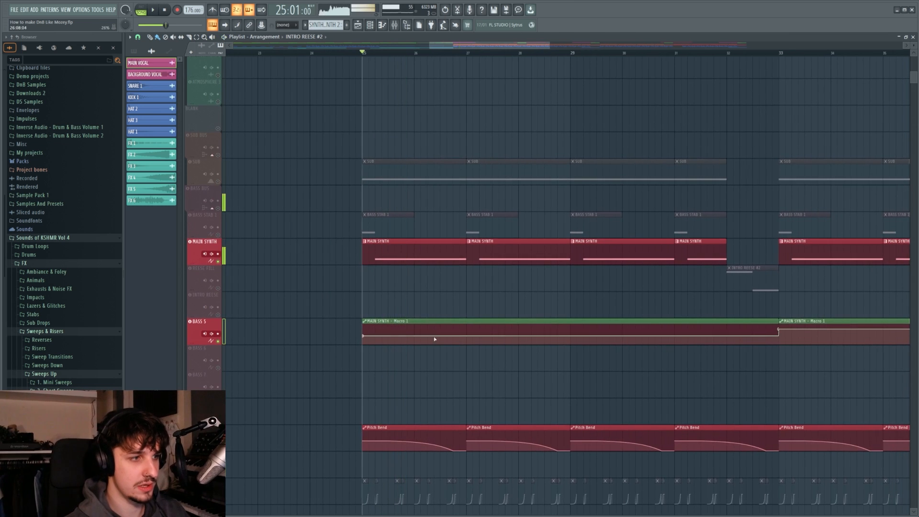
Audition MAIN SYNTH from bar 33 with the second Macro 1 automation clip.
scroll(549, 303, "up", 4)
scroll(598, 186, "up", 1)
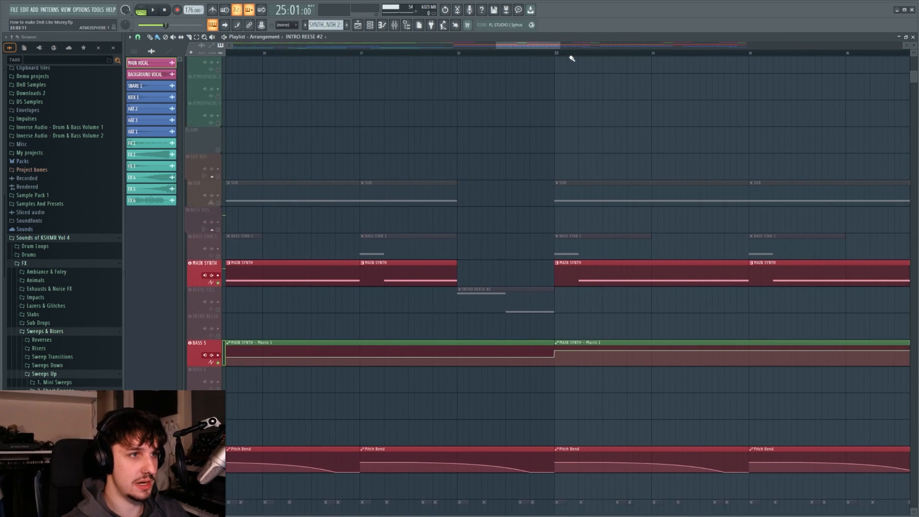
left_click_drag(570, 55, 581, 55)
key("space")
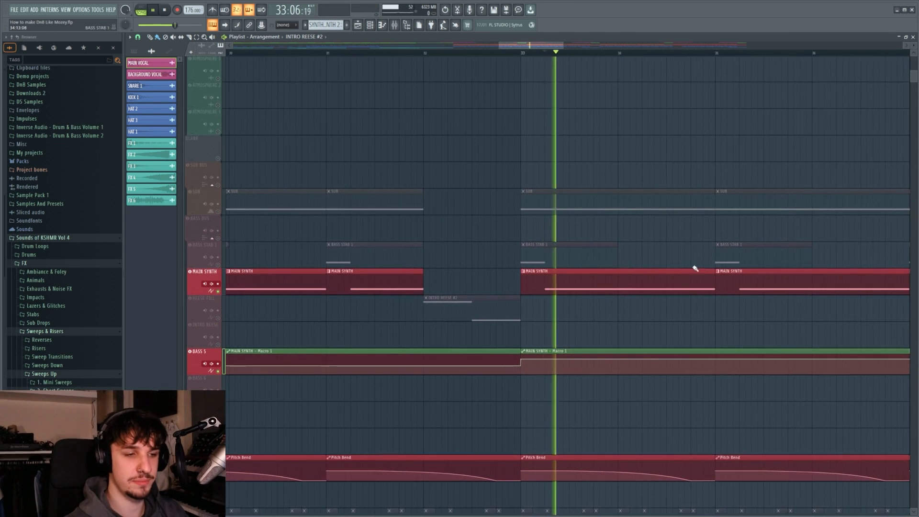
scroll(622, 270, "down", 6)
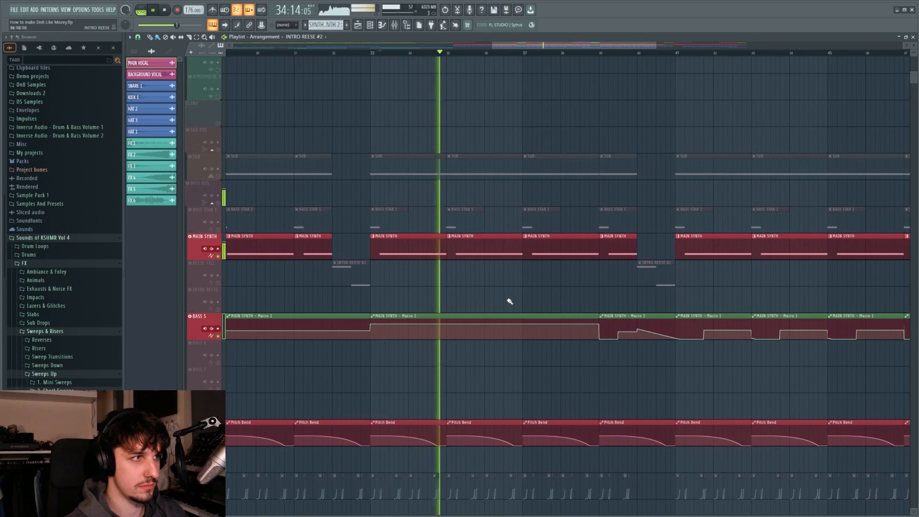
key("space")
Set the playhead to bar 39 and audition MAIN SYNTH with the stepped Macro 1 automation.
scroll(608, 303, "up", 4)
left_click_drag(611, 303, 493, 309)
left_click(519, 54)
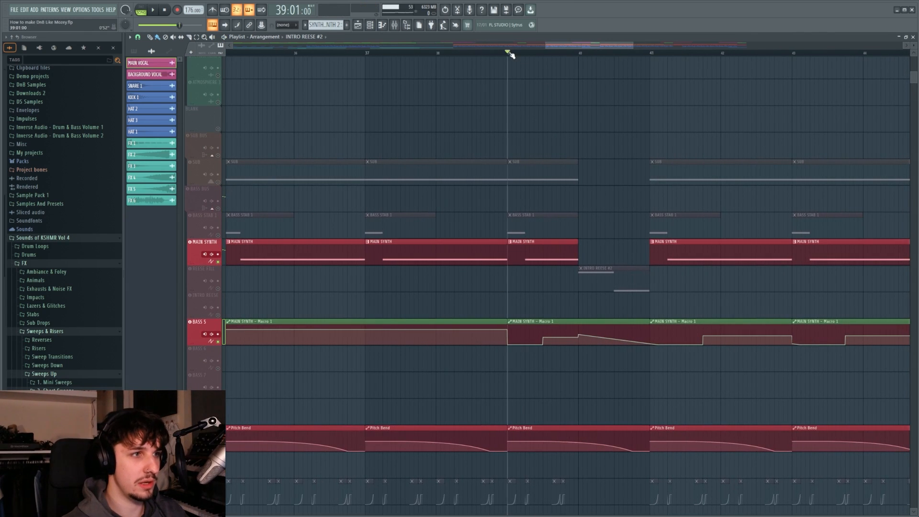
scroll(689, 262, "down", 6)
scroll(554, 386, "up", 2)
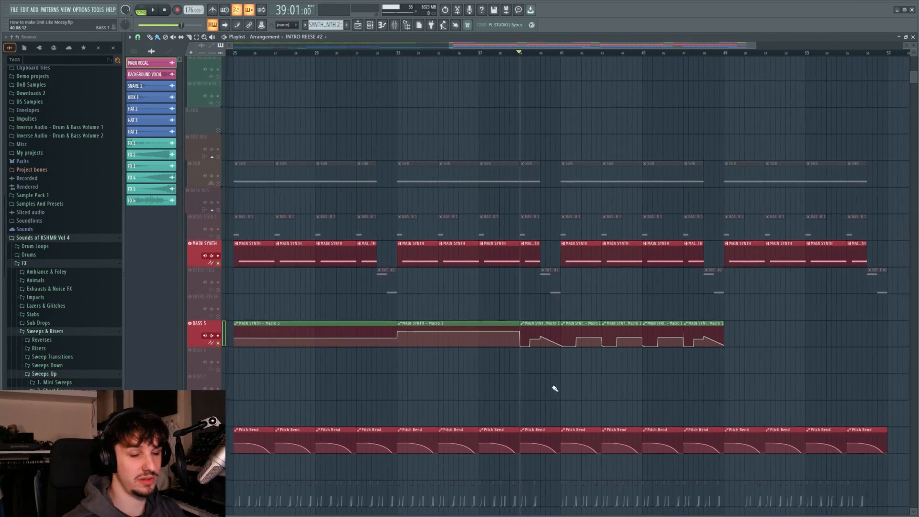
scroll(551, 385, "up", 5)
key("space")
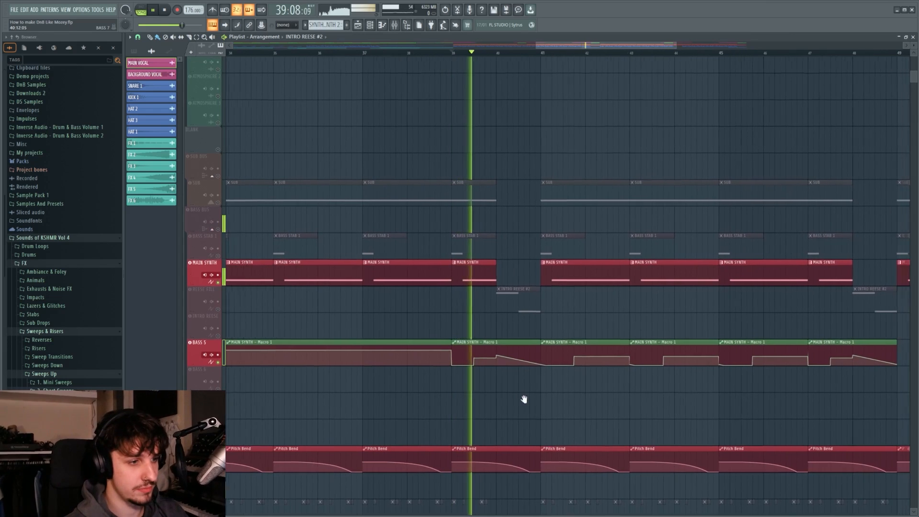
key("space")
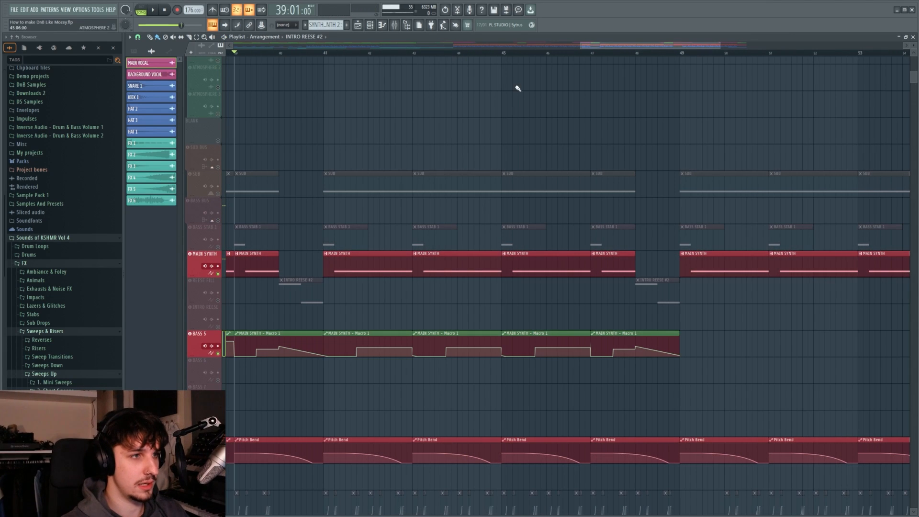
Audition MAIN SYNTH and its Macro 1 automation from bar 45.
left_click(503, 54)
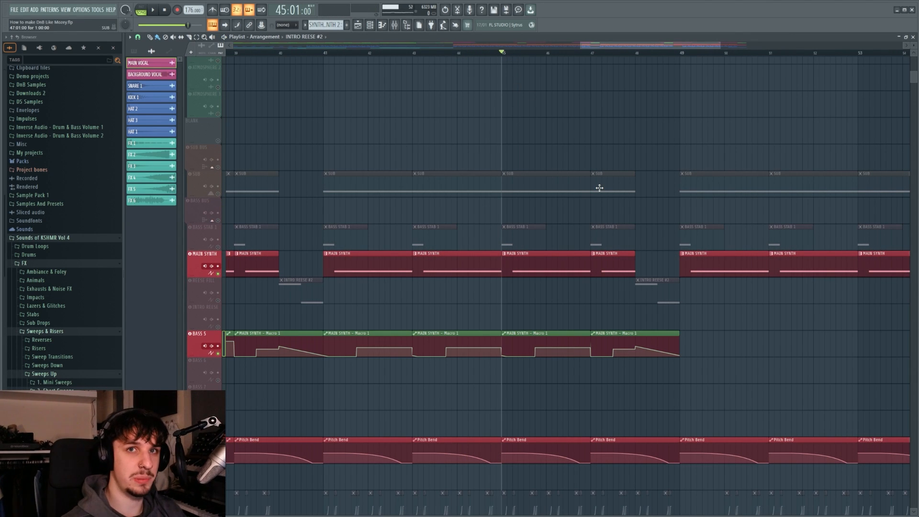
key("space")
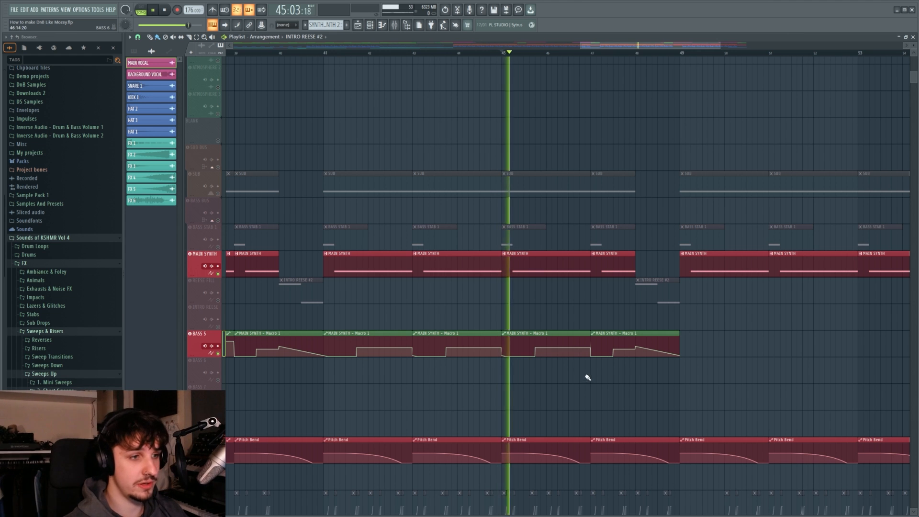
scroll(630, 371, "down", 4)
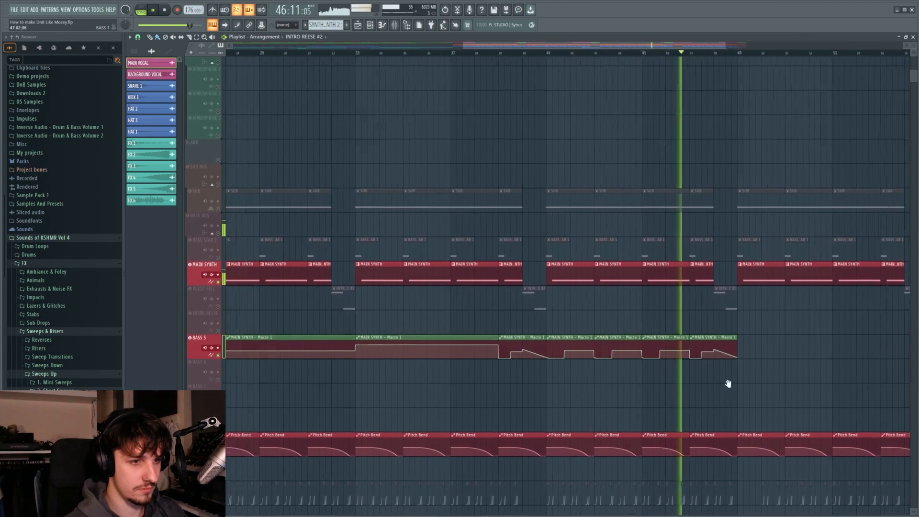
scroll(727, 383, "down", 3)
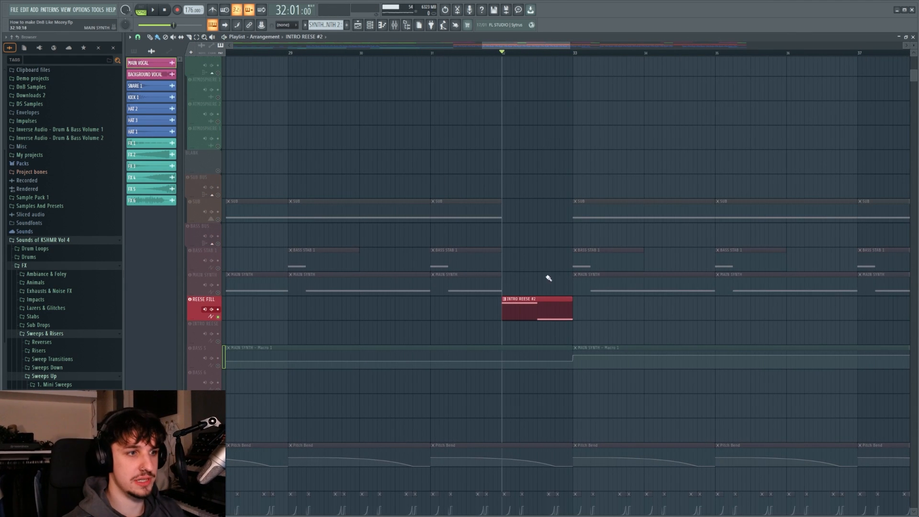
Audition the soloed REESE FILL track's INTRO REESE #2 clip from bar 32.
left_click_drag(542, 281, 528, 286)
key("space")
key("space")
Inspect the oscillators, MG Low 12 filter and effects page of the INTRO REESE channel's Serum patch, and close it.
key("F6")
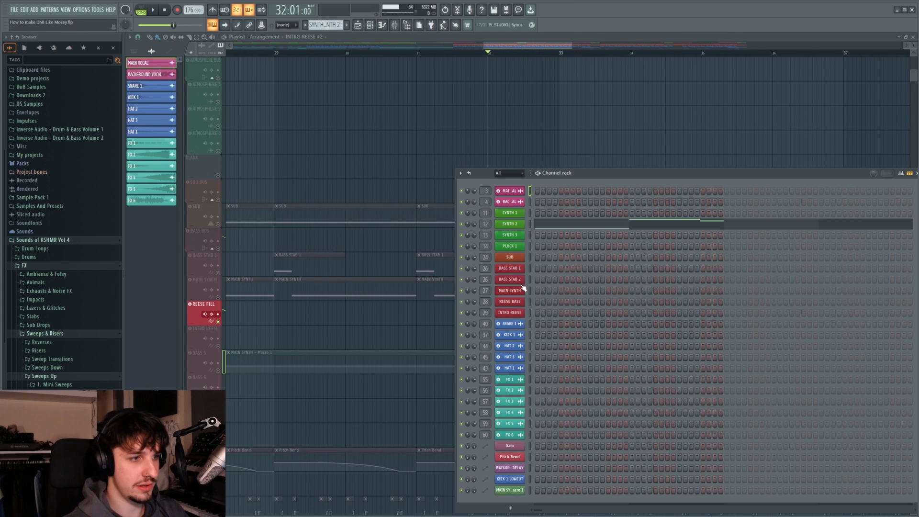
left_click(522, 312)
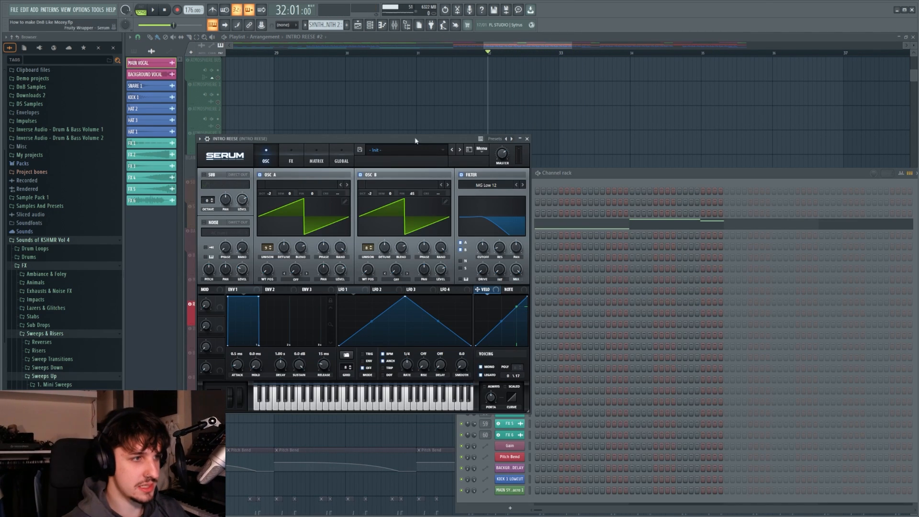
left_click_drag(409, 143, 595, 149)
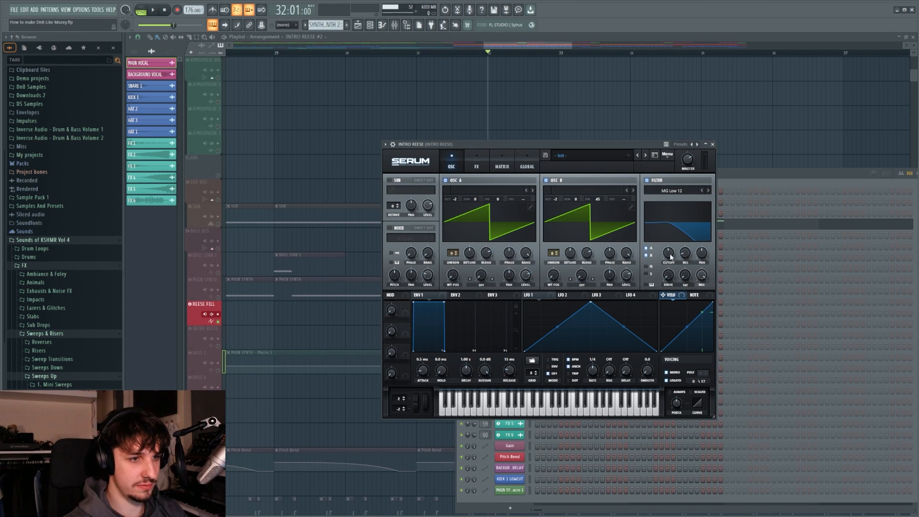
left_click(477, 165)
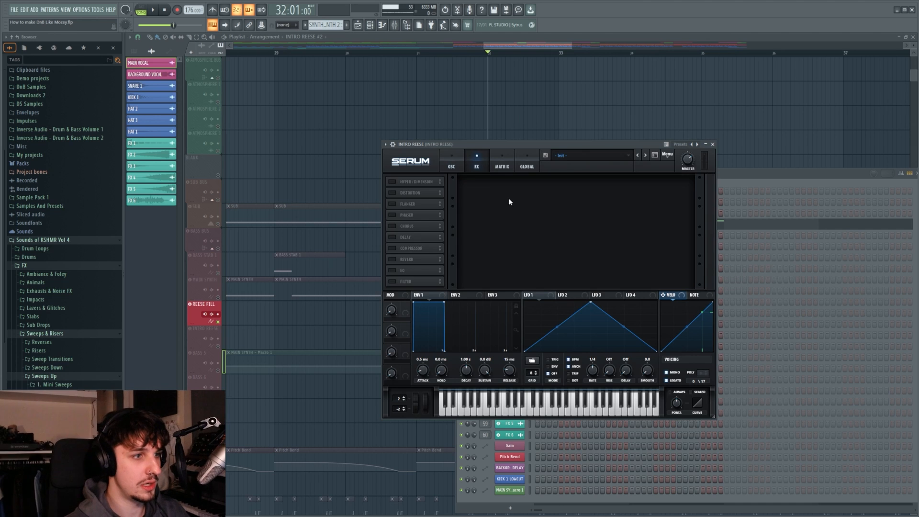
left_click(462, 164)
left_click(712, 144)
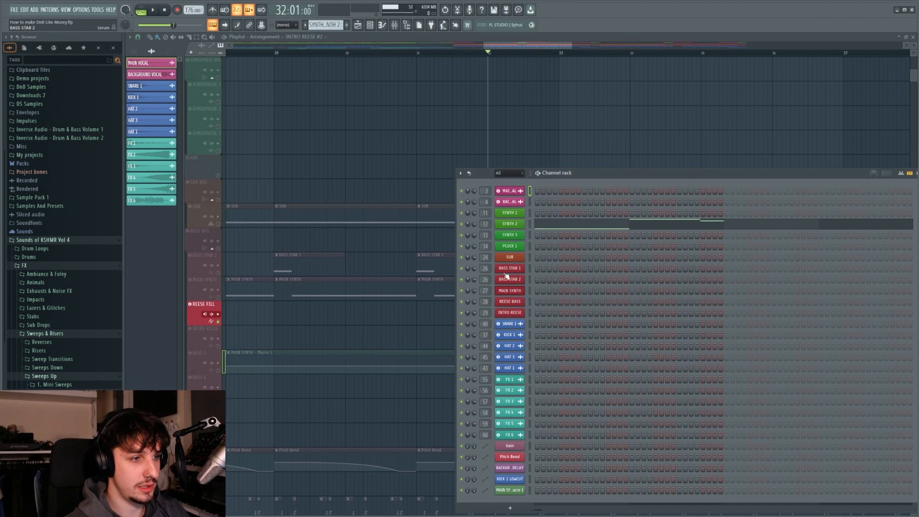
Open the mixer, solo the REESE FILL mixer track and audition it with its Frequency Shifter and Rift effects.
left_click(401, 27)
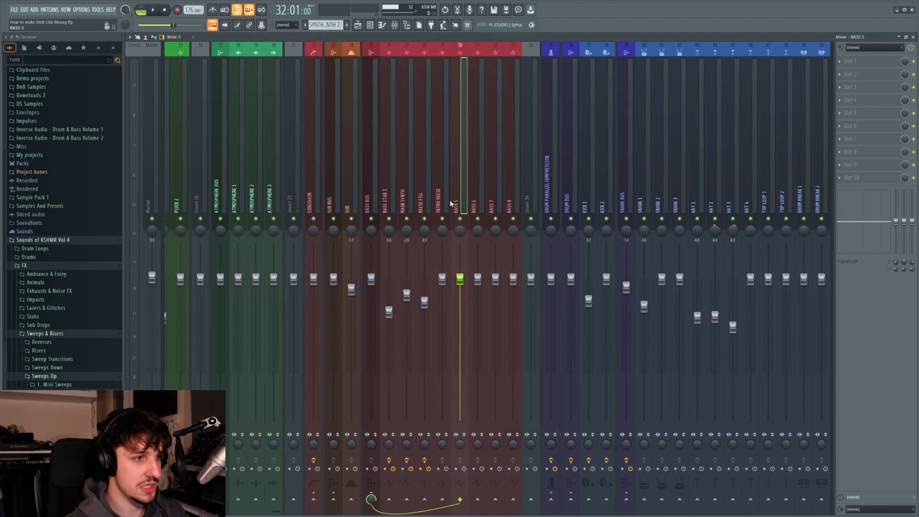
left_click(441, 215)
right_click(441, 218)
key("space")
right_click(425, 219)
left_click(426, 209)
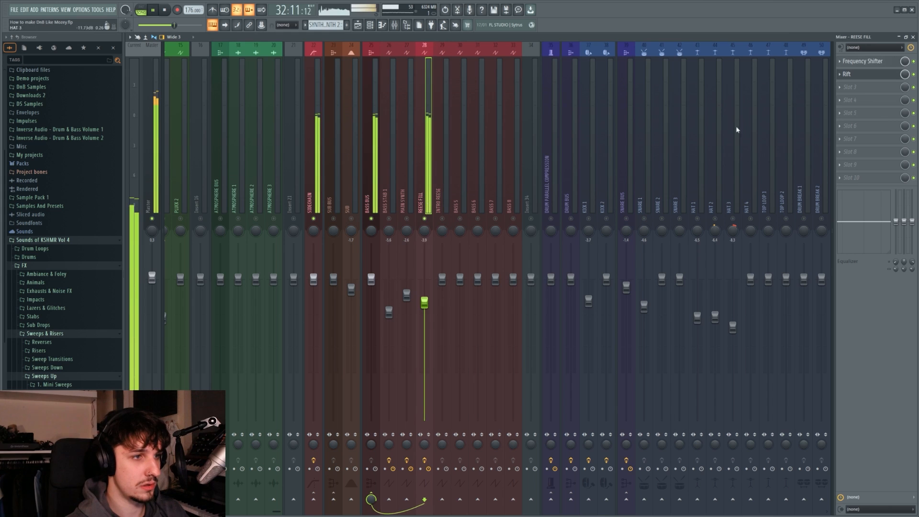
scroll(794, 115, "up", 3)
key("space")
Inspect REESE FILL's Frequency Shifter, audition the track with Frequency Shifter and Rift bypassed, and re-enable Frequency Shifter.
left_click(866, 61)
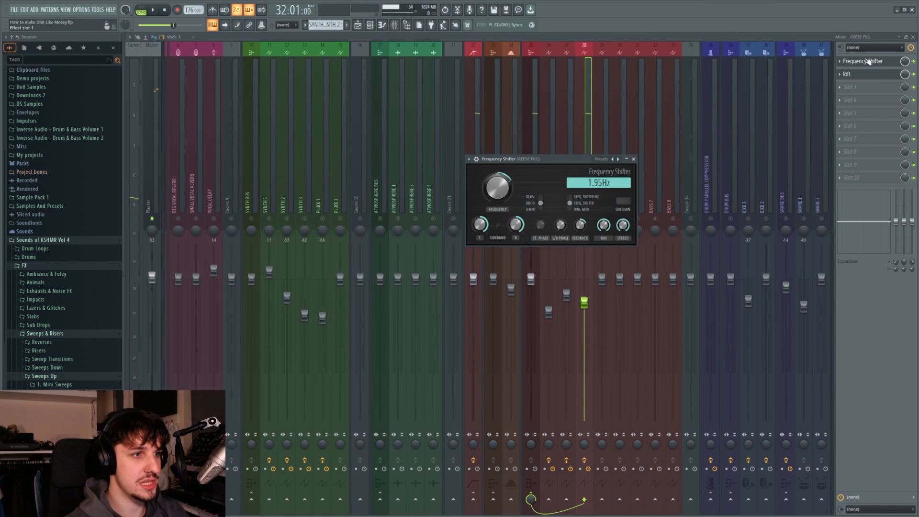
left_click(867, 61)
left_click(867, 61)
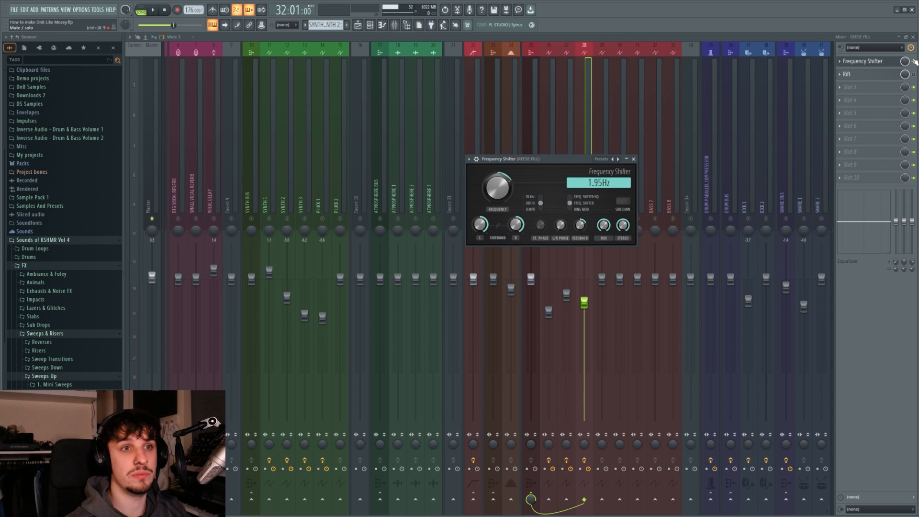
left_click(914, 61)
left_click(886, 63)
scroll(662, 119, "down", 3)
key("space")
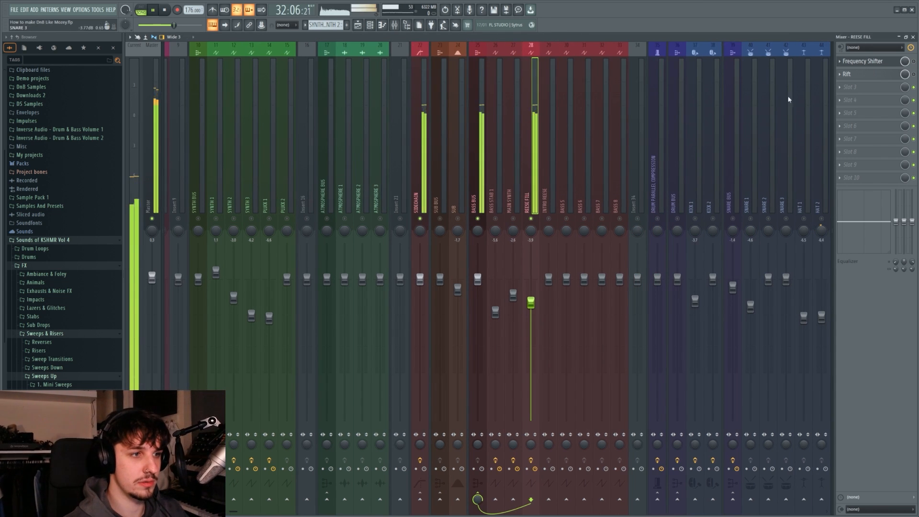
key("space")
left_click(914, 61)
Set REESE FILL's Frequency Shifter frequency to 0.00 Hz and raise it to 4.52 Hz while auditioning the track.
left_click(867, 61)
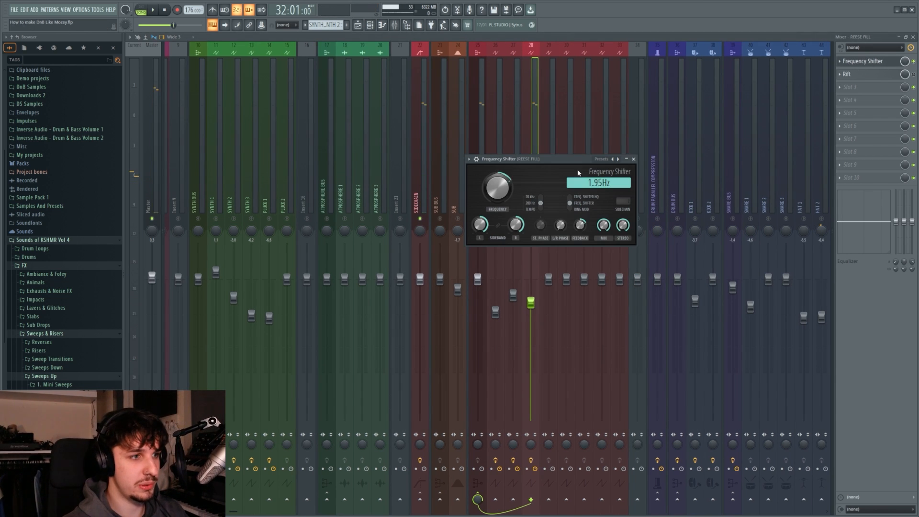
left_click_drag(496, 195, 496, 215)
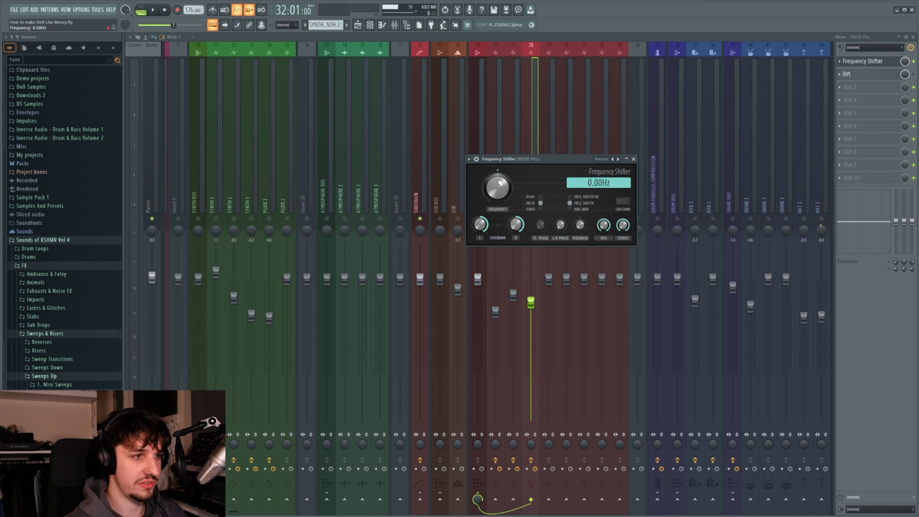
key("space")
left_click_drag(498, 184, 499, 163)
key("space")
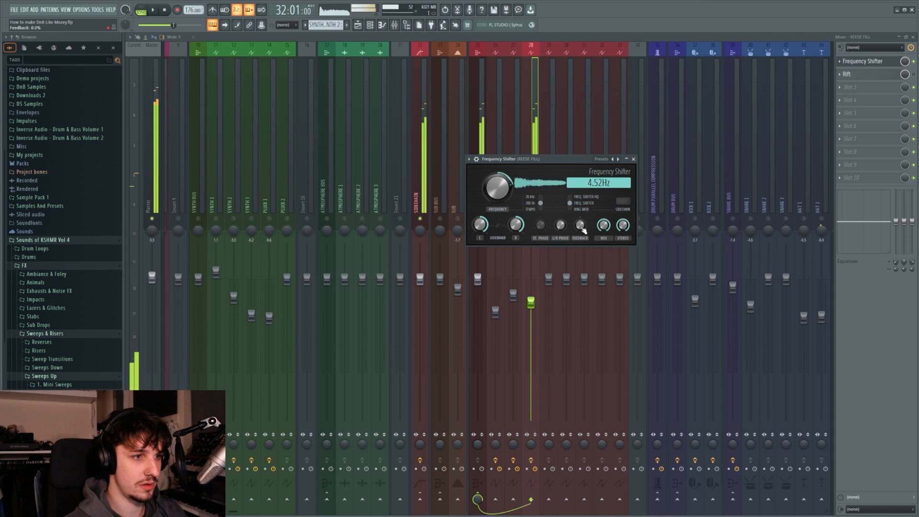
Audition REESE FILL with different Frequency Shifter feedback amounts, raising the feedback to 95.0%.
left_click_drag(583, 231, 584, 226)
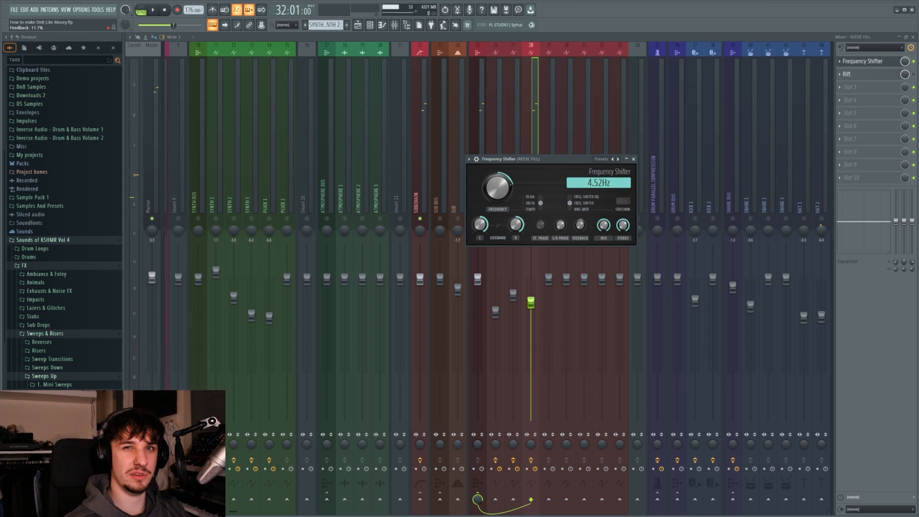
key("space")
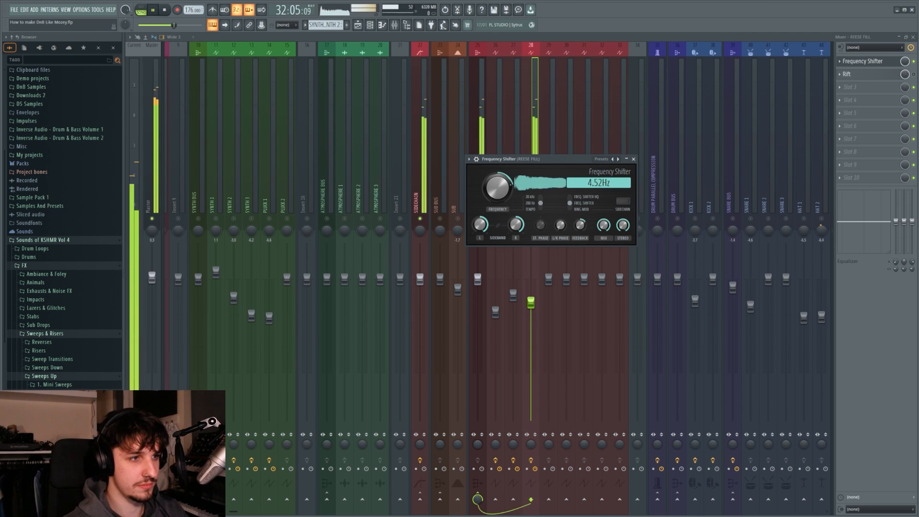
key("space")
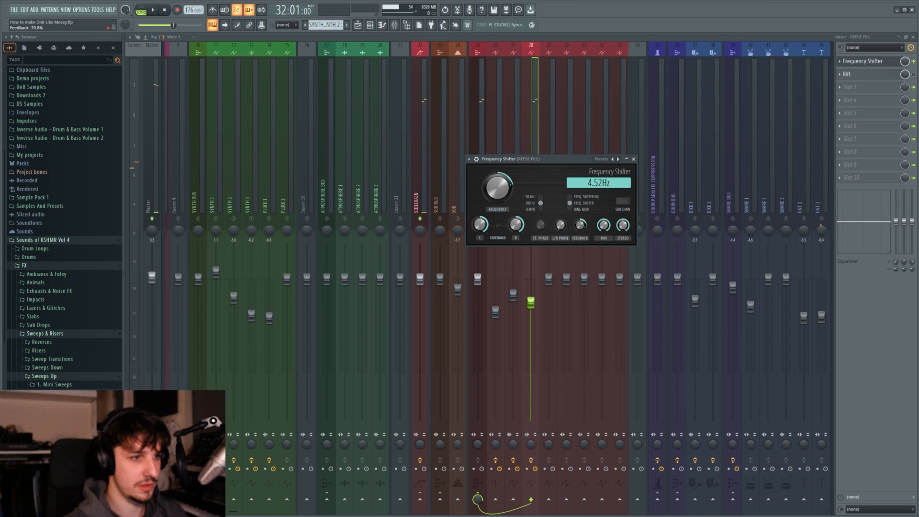
left_click_drag(583, 234, 583, 220)
key("space")
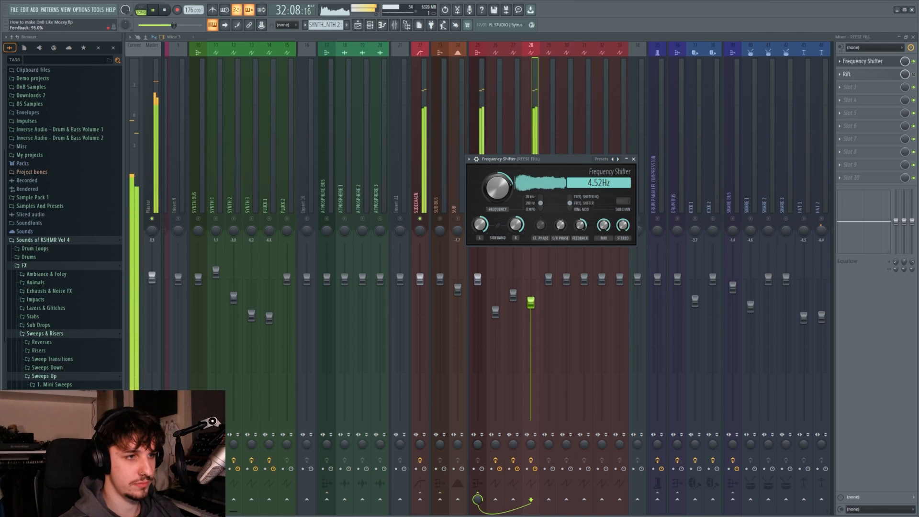
key("space")
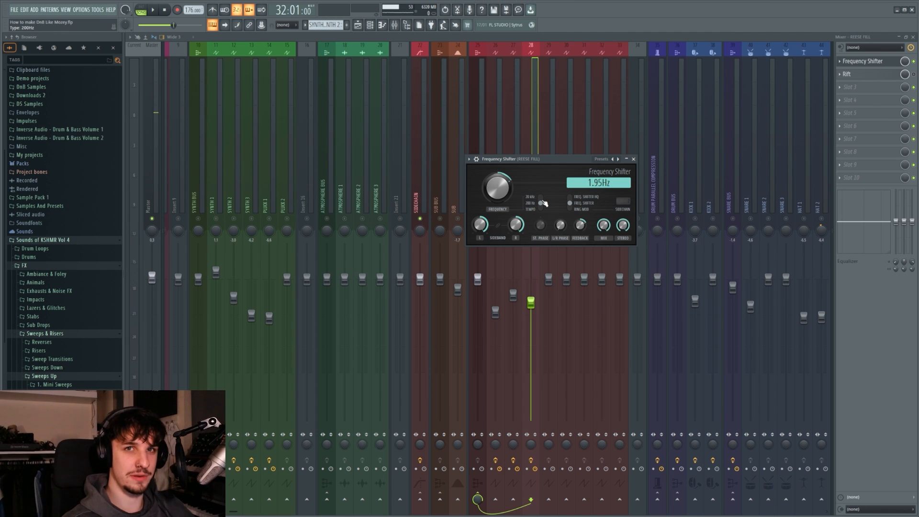
Audition REESE FILL with Frequency Shifter at 1.95 Hz, and with Rift's Harmonic wavefold and Pulse waveshape, closing both effects.
key("space")
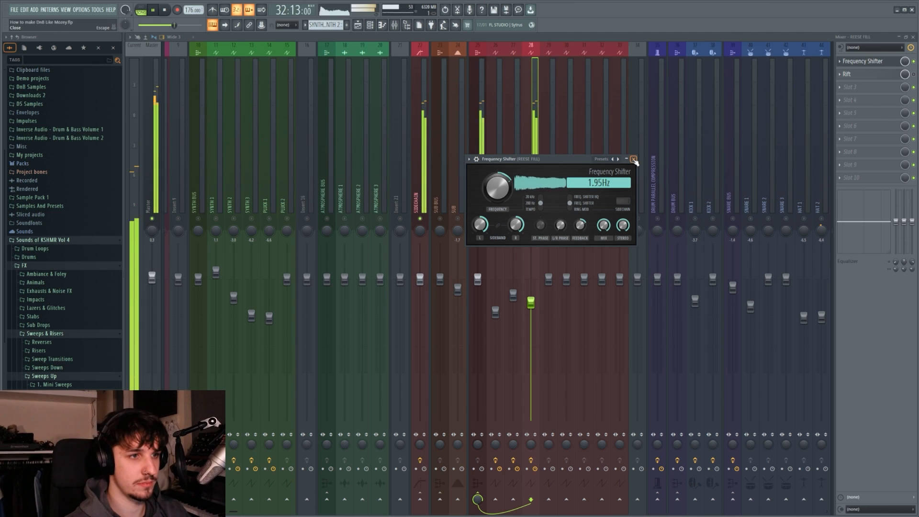
left_click(633, 159)
left_click(848, 74)
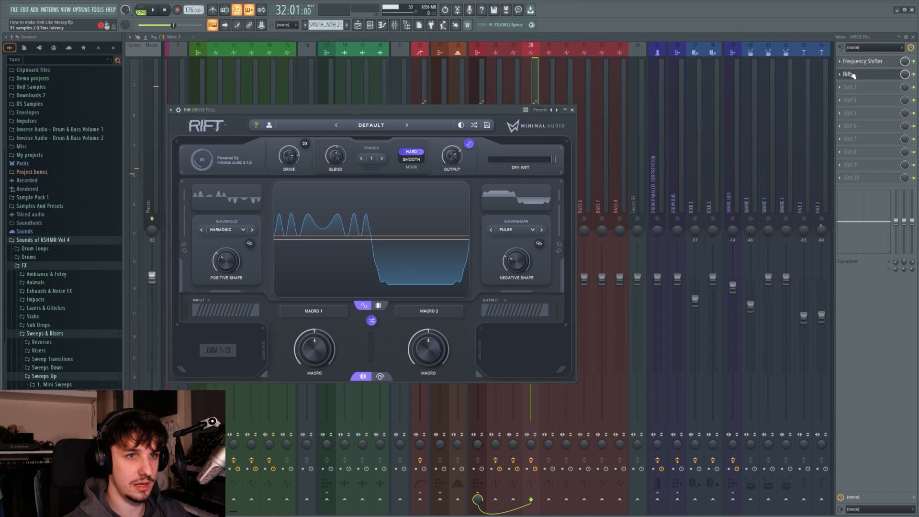
left_click_drag(362, 118, 539, 142)
key("space")
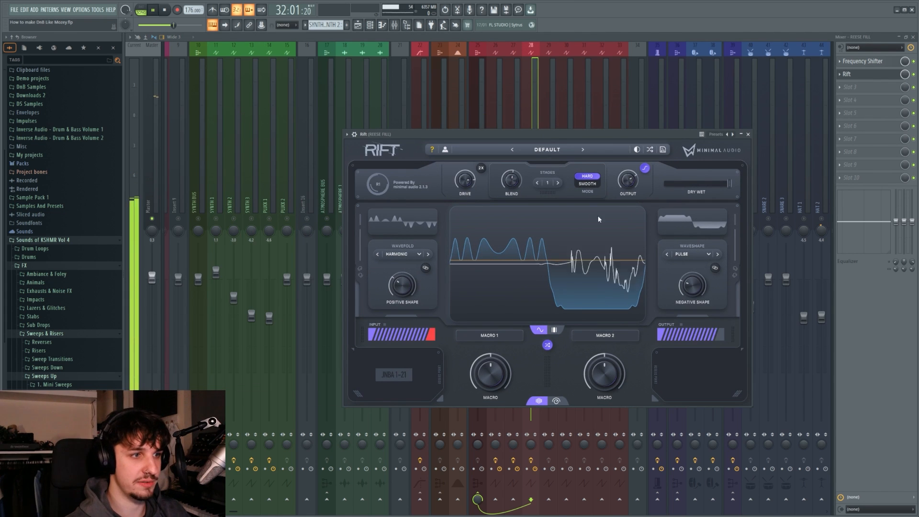
left_click(749, 135)
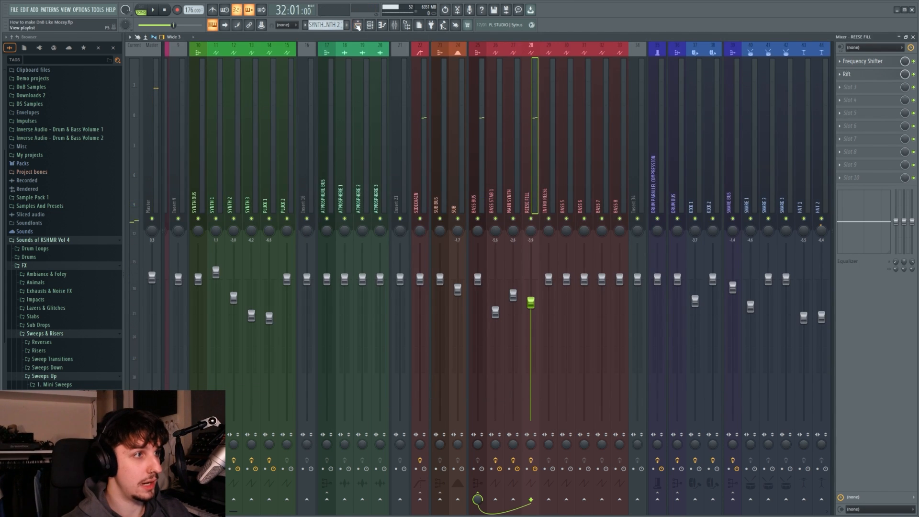
Return to the playlist and audition the soloed SYNTH 1 clip from bar 32.
key("F5")
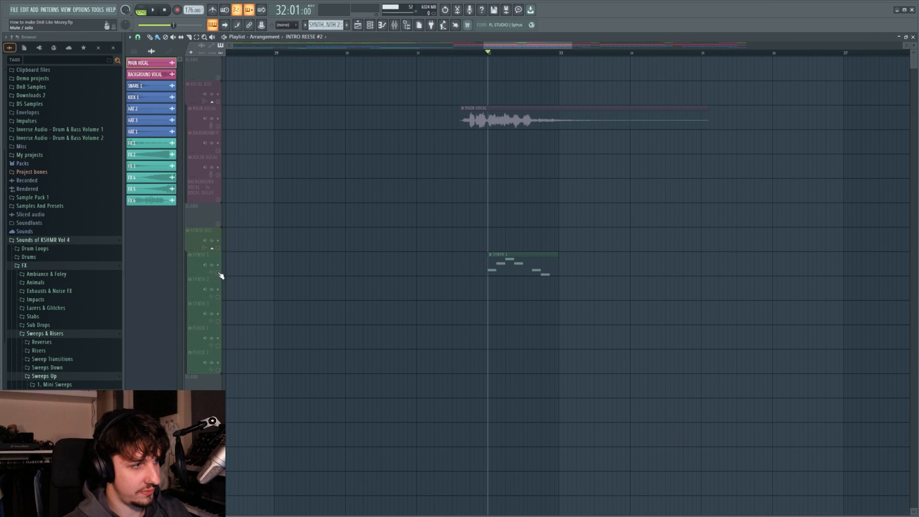
scroll(435, 267, "down", 3)
left_click_drag(473, 270, 538, 275)
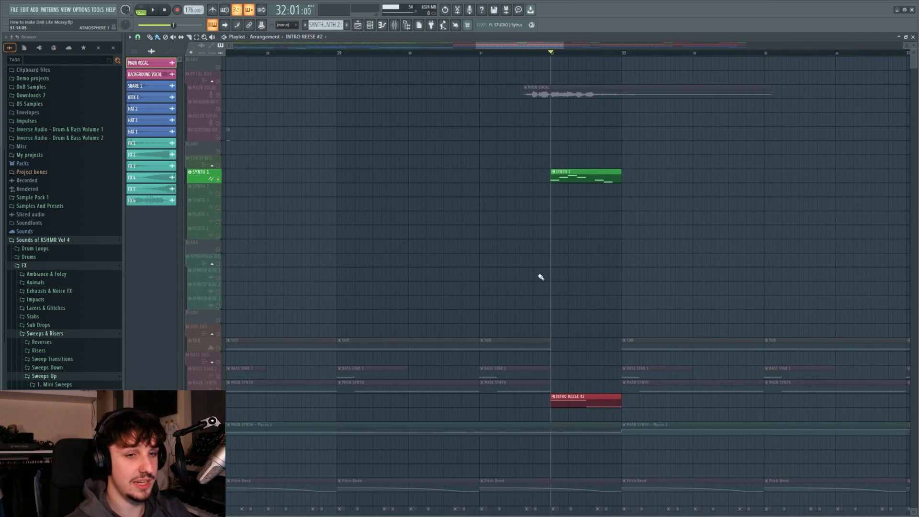
scroll(508, 287, "down", 3)
scroll(575, 223, "up", 4)
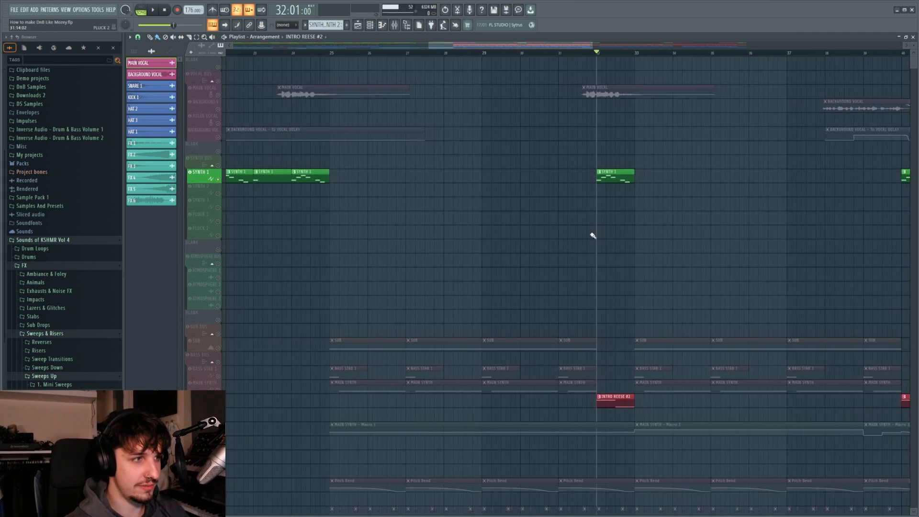
key("space")
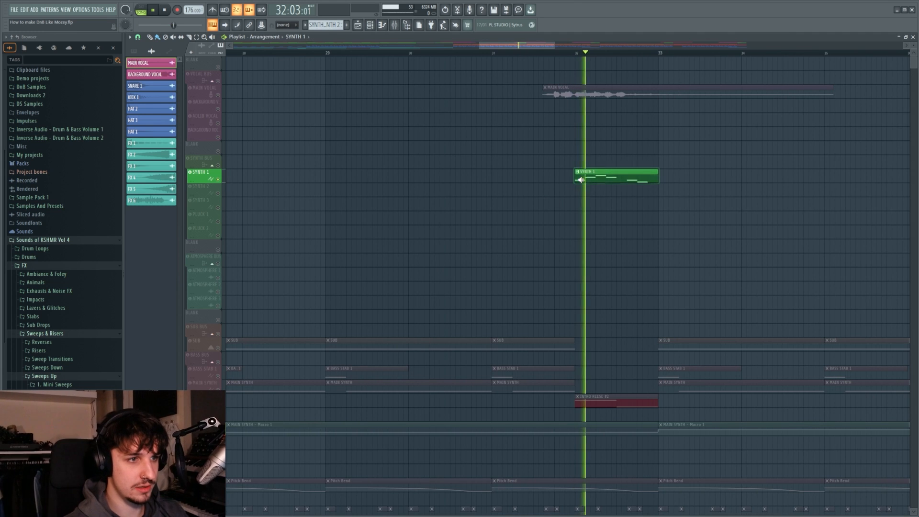
key("space")
scroll(580, 181, "down", 3)
scroll(630, 206, "up", 4)
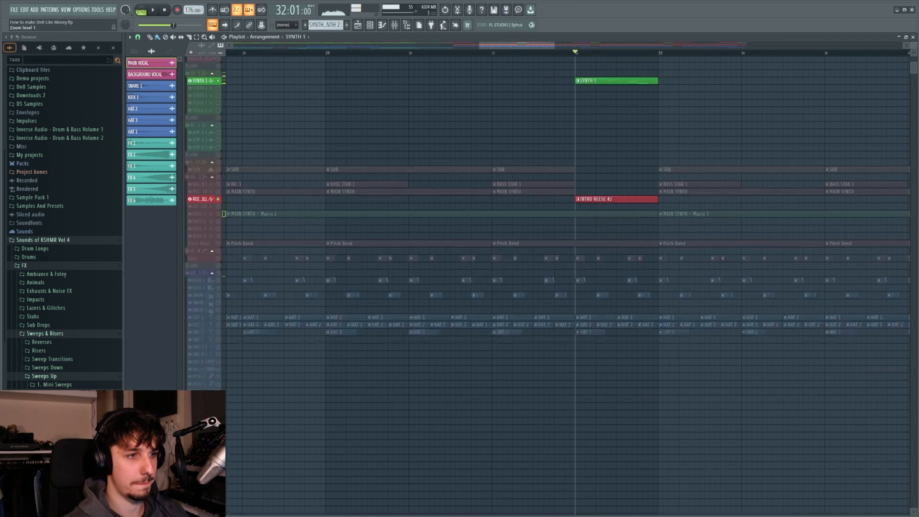
Audition the SYNTH 1 and INTRO REESE #2 clips together from bar 32.
scroll(656, 187, "down", 2)
left_click_drag(630, 206, 611, 267)
left_click_drag(599, 151, 657, 221)
left_click_drag(629, 300, 561, 301)
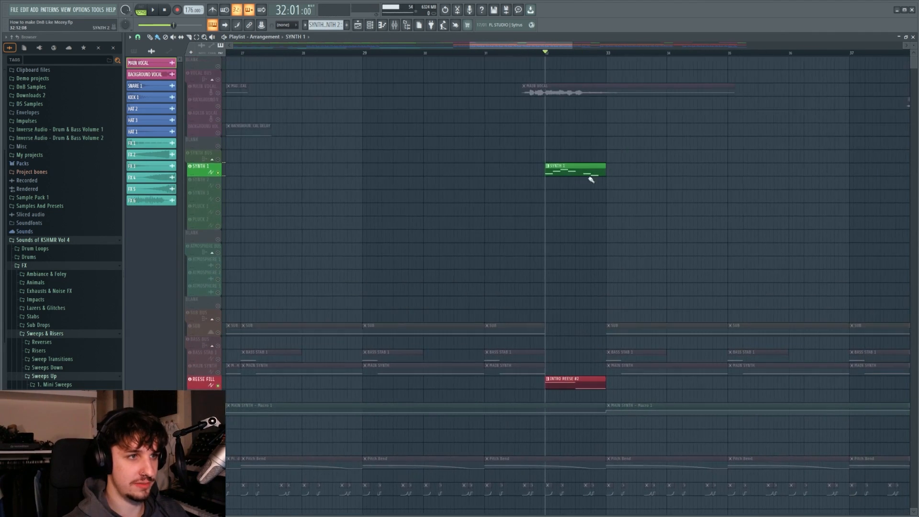
key("space")
left_click_drag(611, 138, 551, 374)
left_click(593, 261, "ctrl")
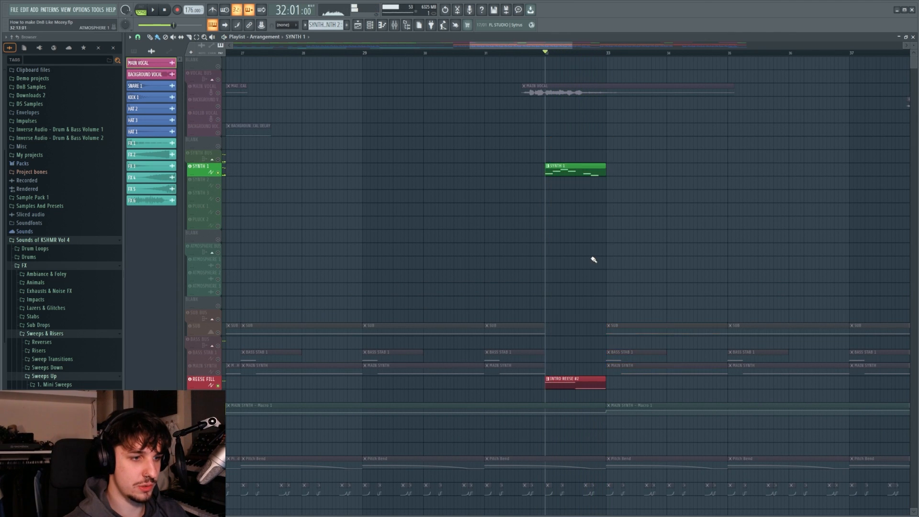
Unsolo all tracks, mute MAIN VOCAL and play the full drop from bar 25.
scroll(603, 258, "down", 3)
scroll(619, 250, "down", 2)
right_click(218, 144)
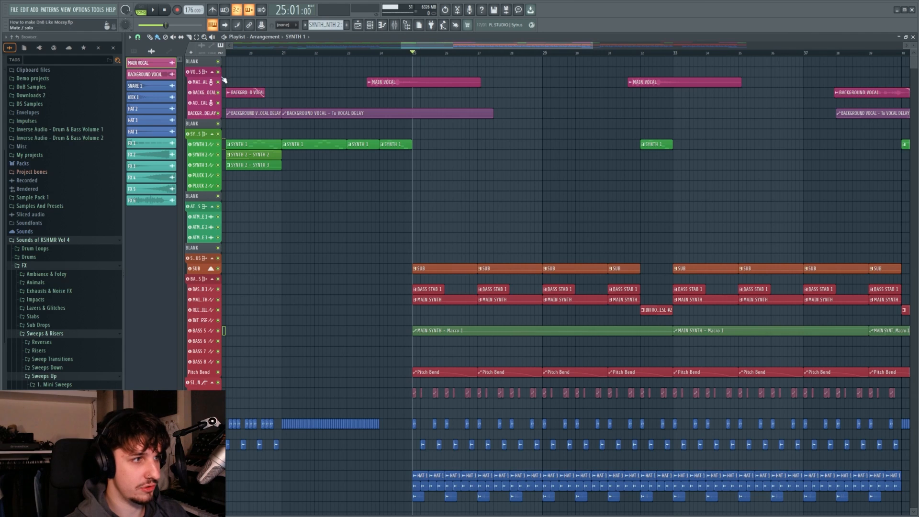
scroll(539, 191, "down", 5)
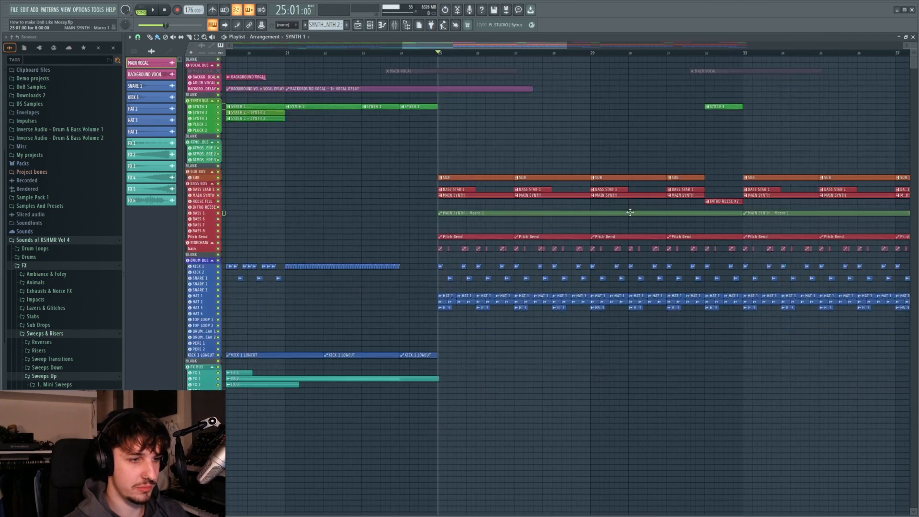
key("space")
scroll(564, 170, "up", 4)
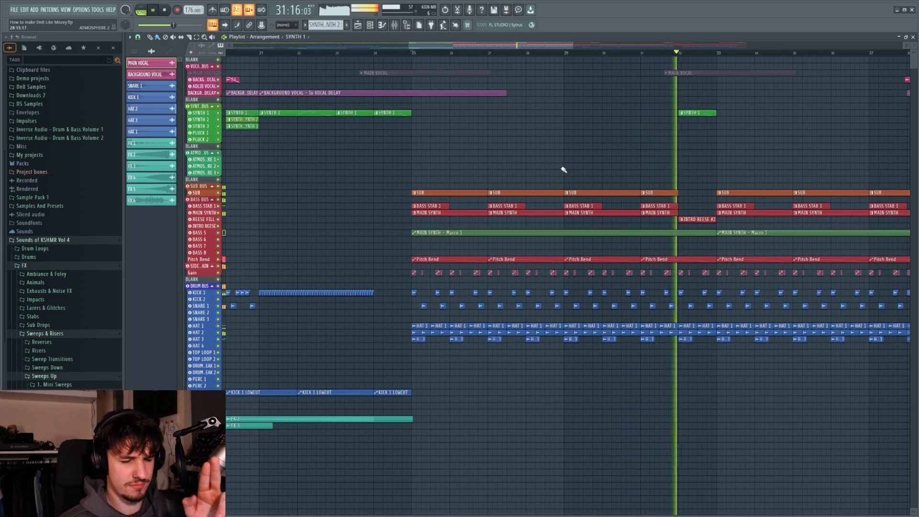
left_click_drag(639, 173, 531, 216)
key("space")
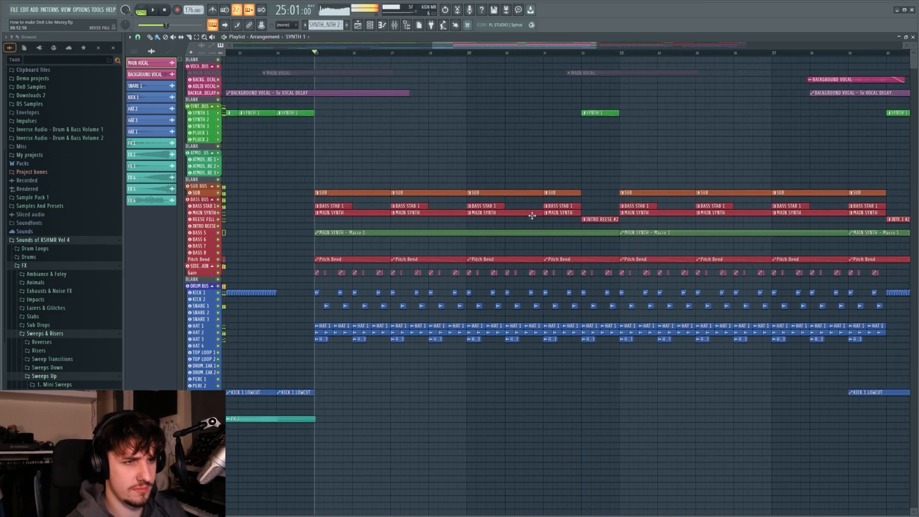
Solo the BACKGROUND VOCAL track and set the playhead to 12:05 in its clip.
scroll(546, 182, "down", 3)
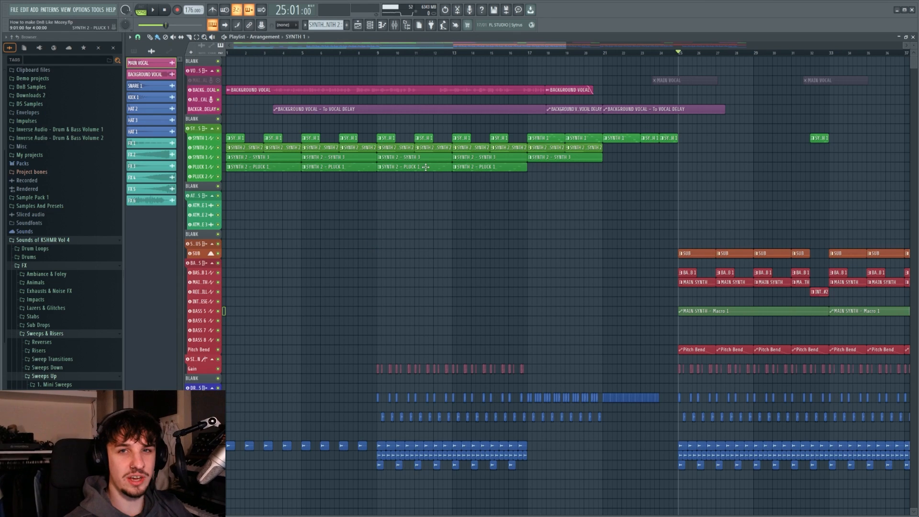
right_click(219, 90)
scroll(525, 305, "up", 4)
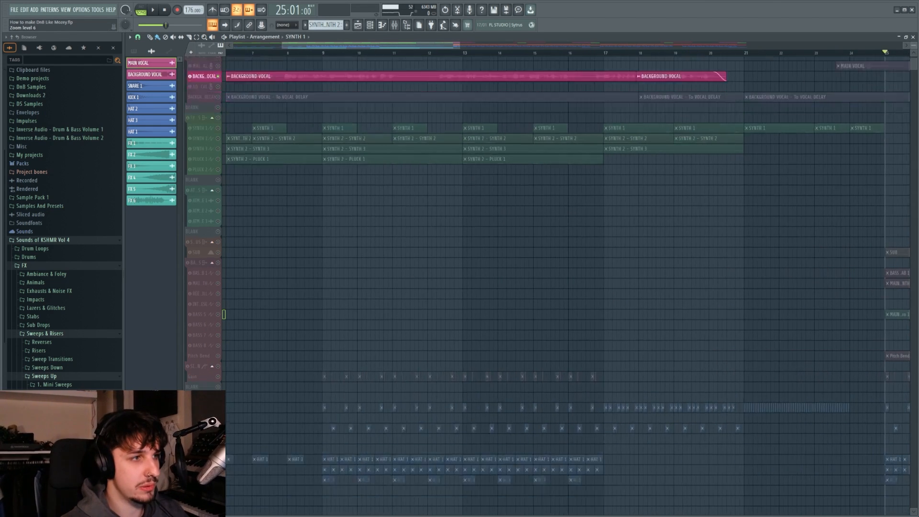
scroll(437, 242, "up", 4)
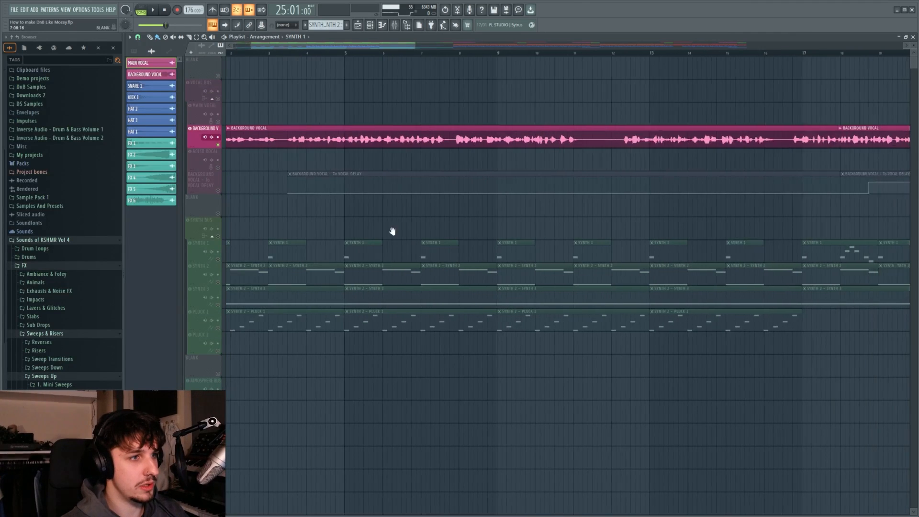
scroll(390, 230, "down", 3)
left_click(428, 53)
scroll(447, 91, "up", 2)
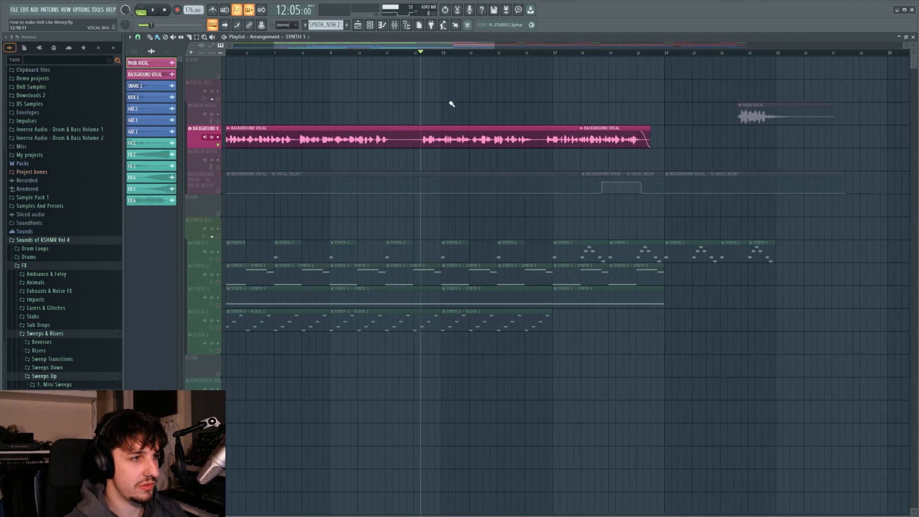
Check the mixer and audition the soloed BACKGROUND VOCAL in the playlist from 12:05.
left_click(394, 25)
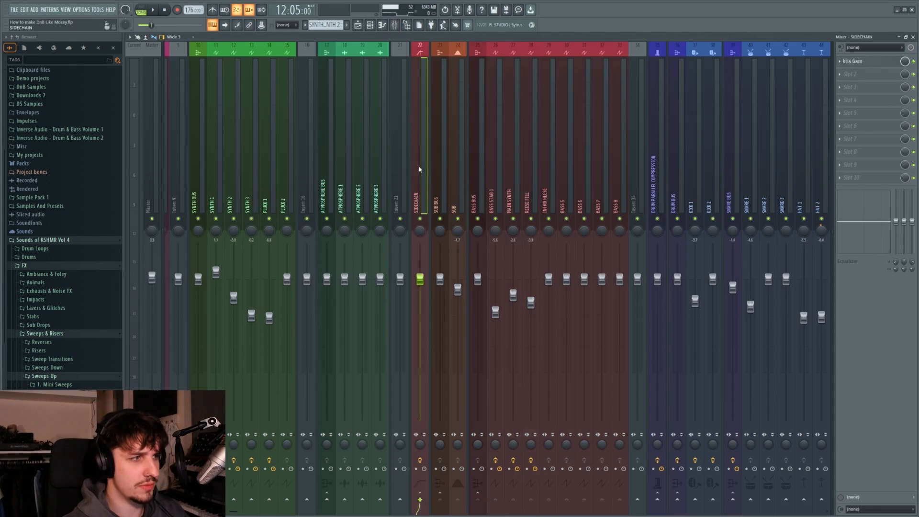
left_click(268, 130)
scroll(335, 105, "up", 3)
key("space")
left_click(358, 25)
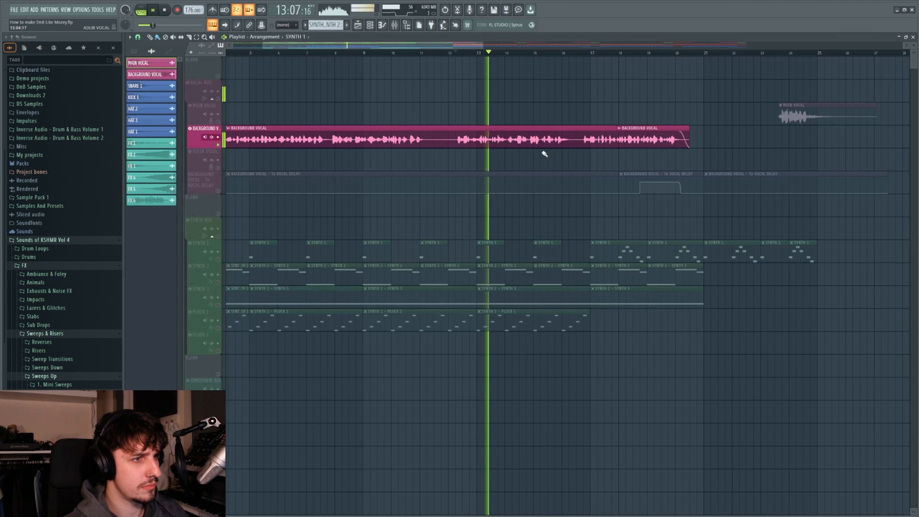
scroll(574, 170, "down", 2)
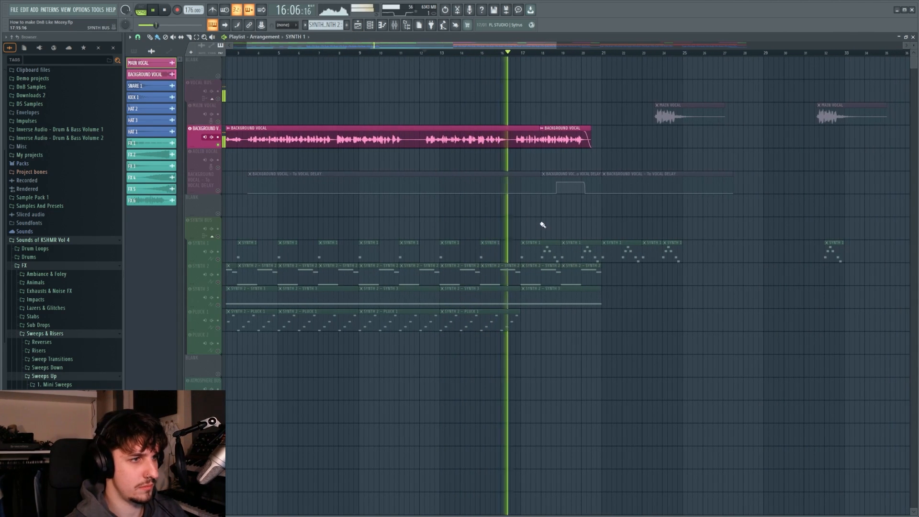
Enable the BACKGROUND VOCAL - To VOCAL DELAY automation track and audition the end of the vocal phrase with it.
left_click(218, 192)
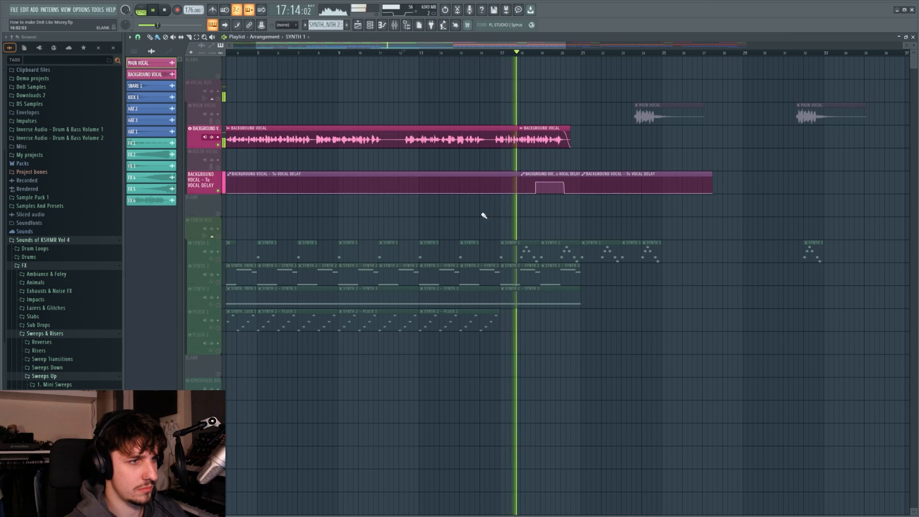
scroll(482, 213, "up", 2)
scroll(598, 231, "down", 2)
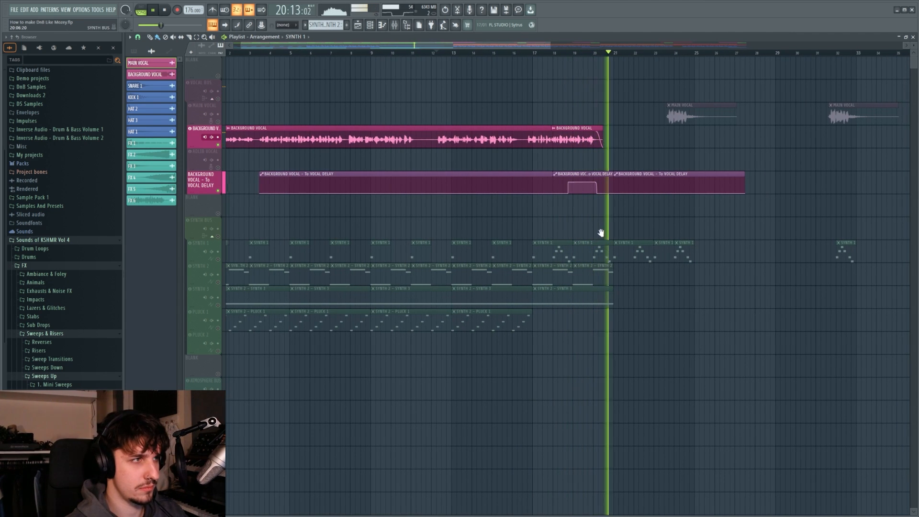
scroll(543, 202, "down", 2)
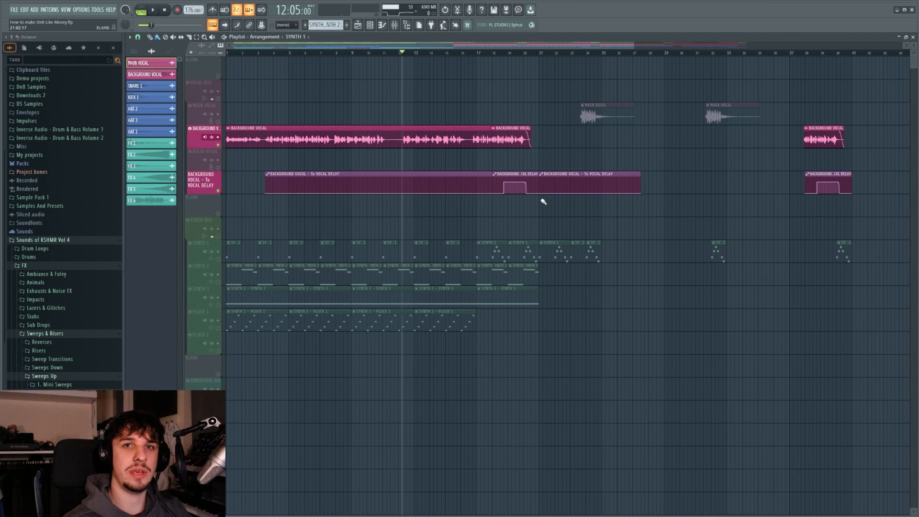
scroll(452, 218, "up", 4)
scroll(395, 218, "down", 3)
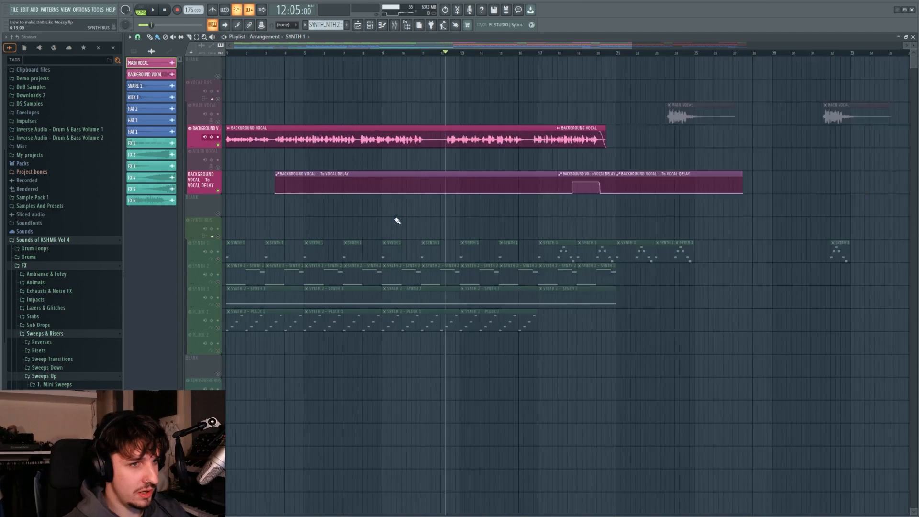
scroll(398, 218, "down", 2)
scroll(259, 249, "up", 1)
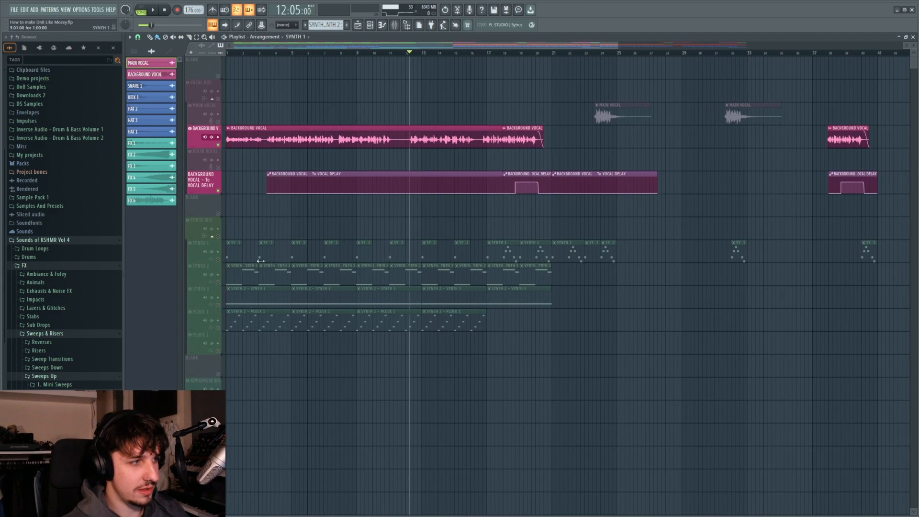
Enable SYNTH 1 in place of BACKGROUND VOCAL, open its instrument and audition it from bar 1.
left_click(222, 260)
left_click(222, 146)
scroll(246, 205, "up", 4)
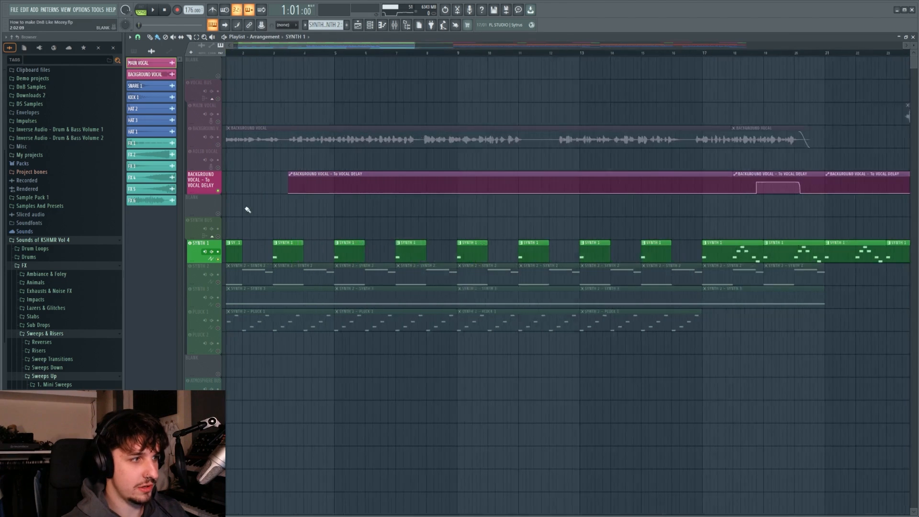
left_click(370, 24)
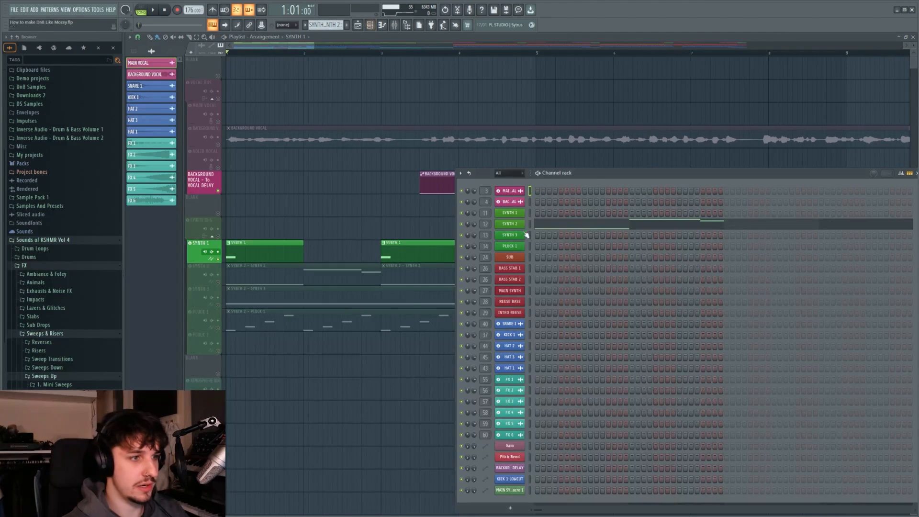
left_click(510, 213)
key("space")
key("space")
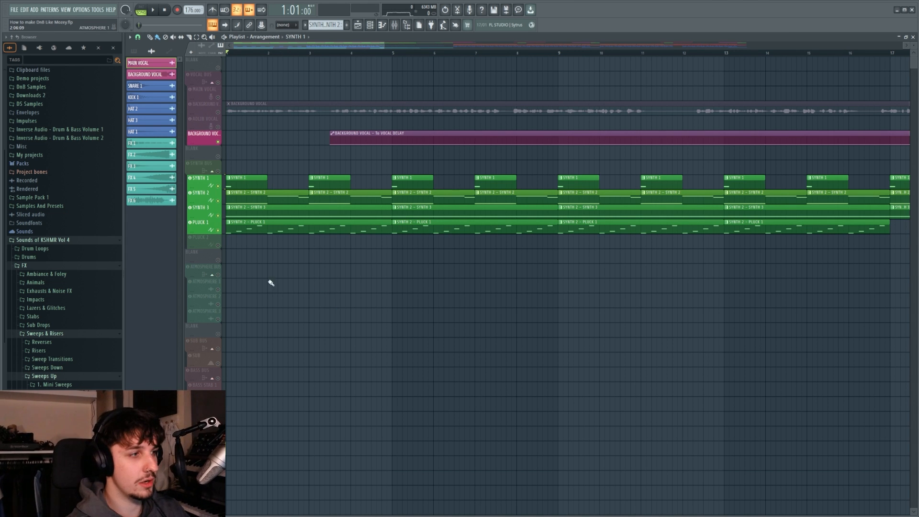
Audition the SYNTH 1, SYNTH 2, SYNTH 3 and PLUCK 1 layers together from bar 1.
scroll(402, 299, "up", 3)
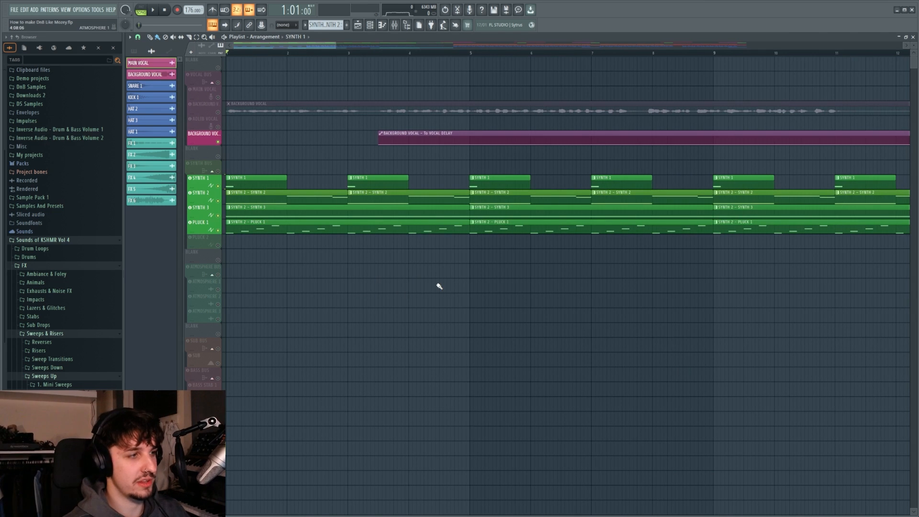
key("space")
scroll(299, 158, "down", 4)
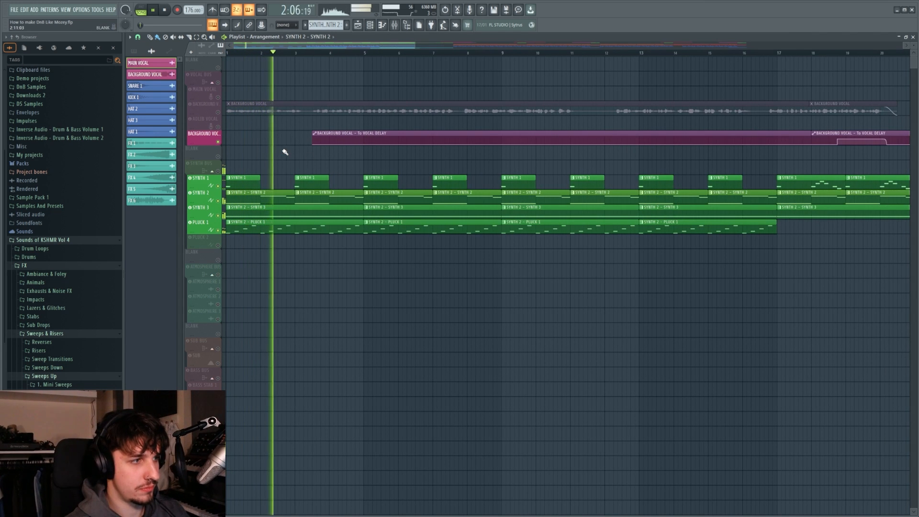
scroll(366, 183, "up", 2)
scroll(366, 178, "down", 1)
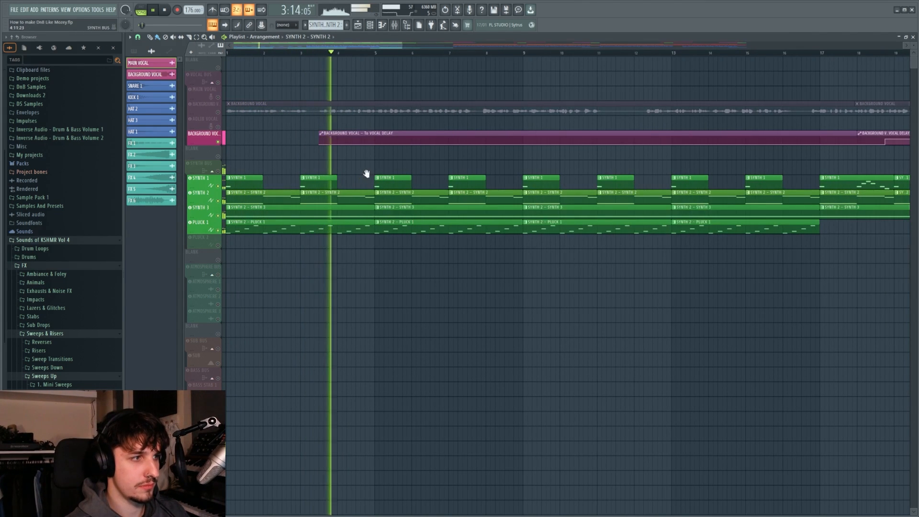
scroll(367, 174, "down", 3)
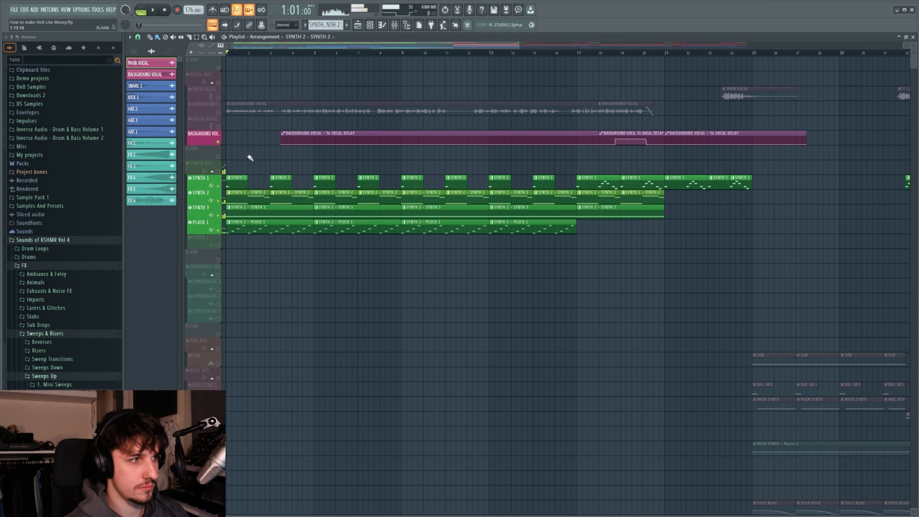
Solo the SYNTH 1 track and audition its first clip from bar 1.
scroll(250, 157, "up", 5)
scroll(306, 177, "up", 3)
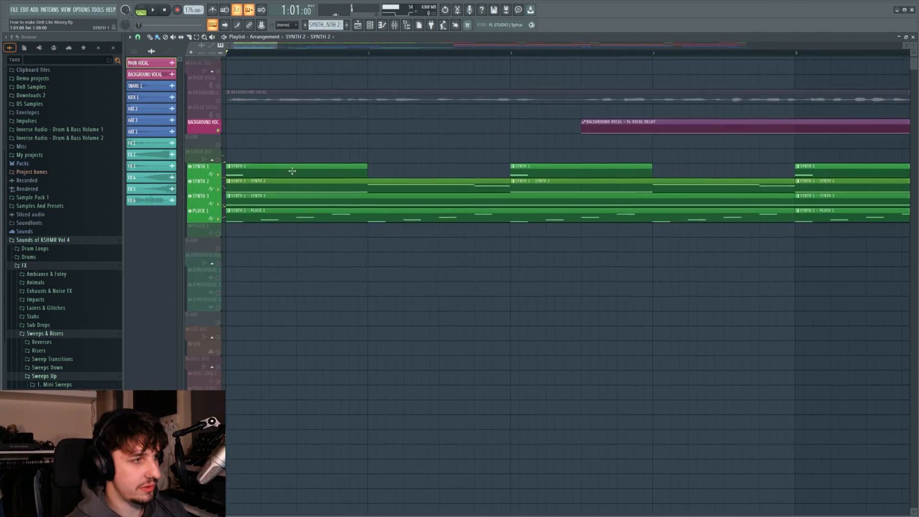
scroll(223, 162, "up", 3)
right_click(217, 200)
scroll(345, 223, "up", 1)
key("space")
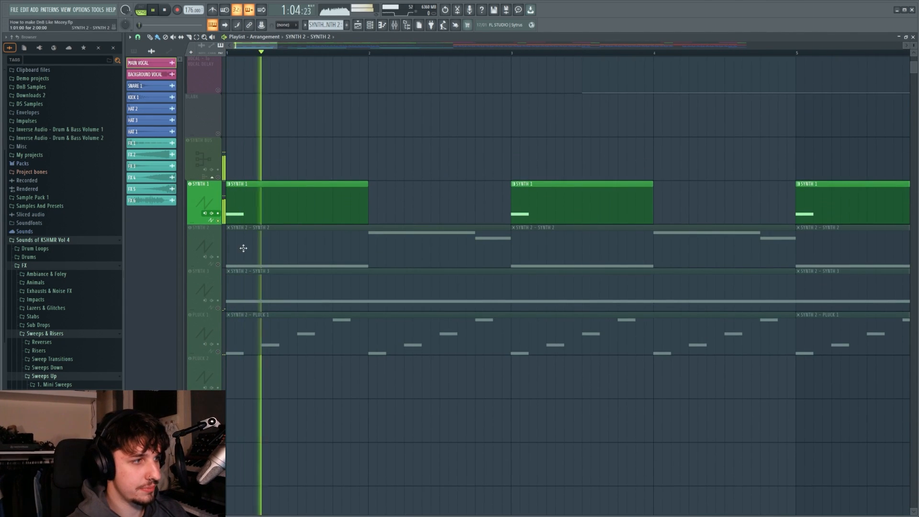
key("space")
Solo the SYNTH 2 track, open its Opal patch and audition it from bar 1.
right_click(218, 264)
scroll(362, 201, "down", 2)
key("F6")
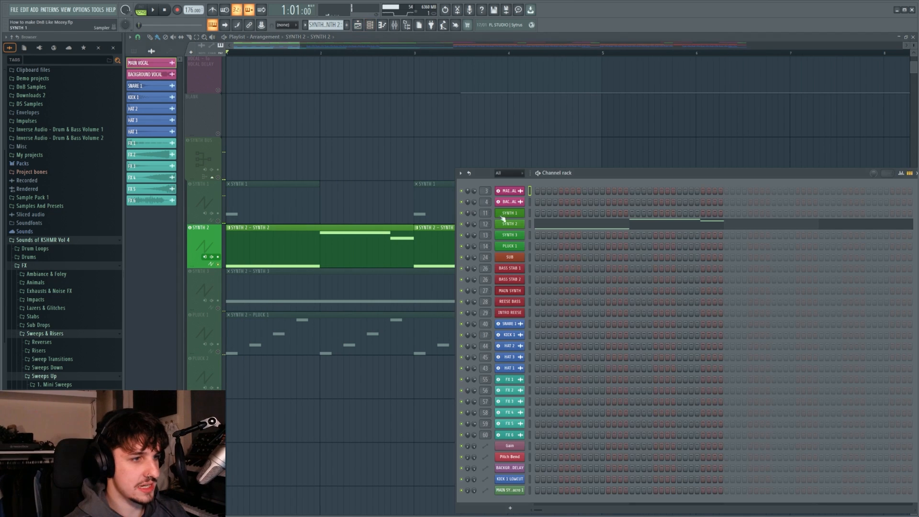
left_click(512, 224)
left_click_drag(494, 140, 484, 131)
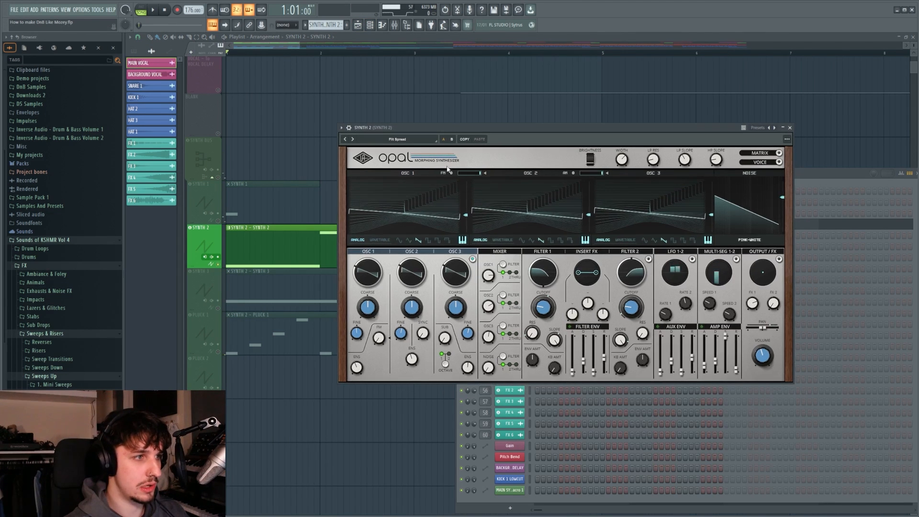
key("space")
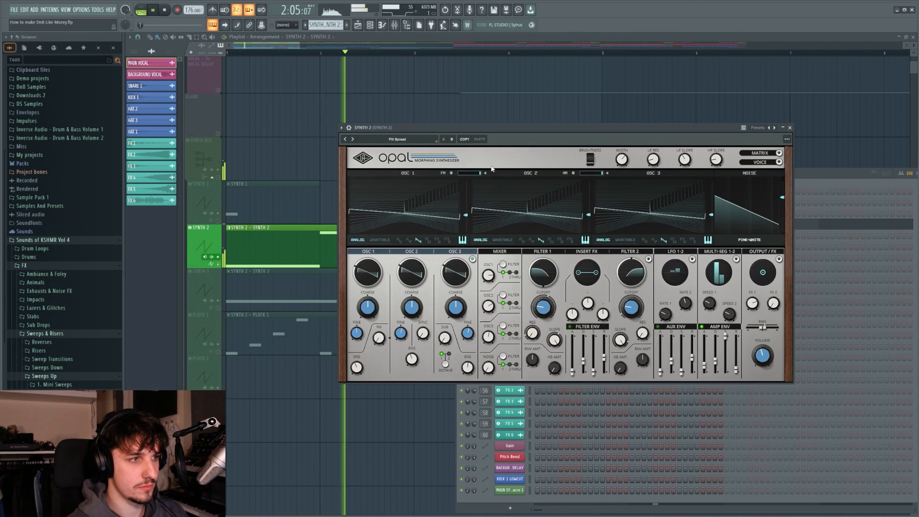
right_click(318, 141)
Solo the SYNTH 3 track, show its Opal patch while auditioning from bar 1, and close the open windows.
scroll(325, 221, "down", 4)
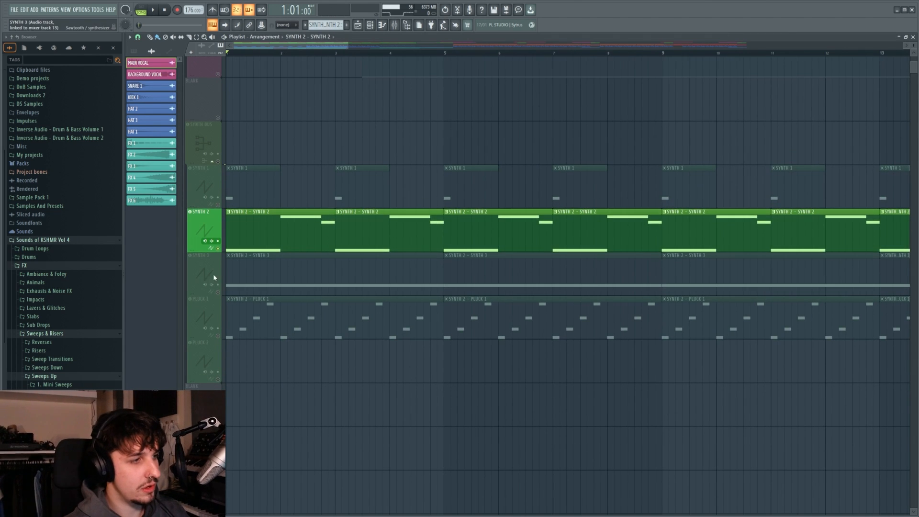
right_click(219, 293)
scroll(302, 203, "up", 2)
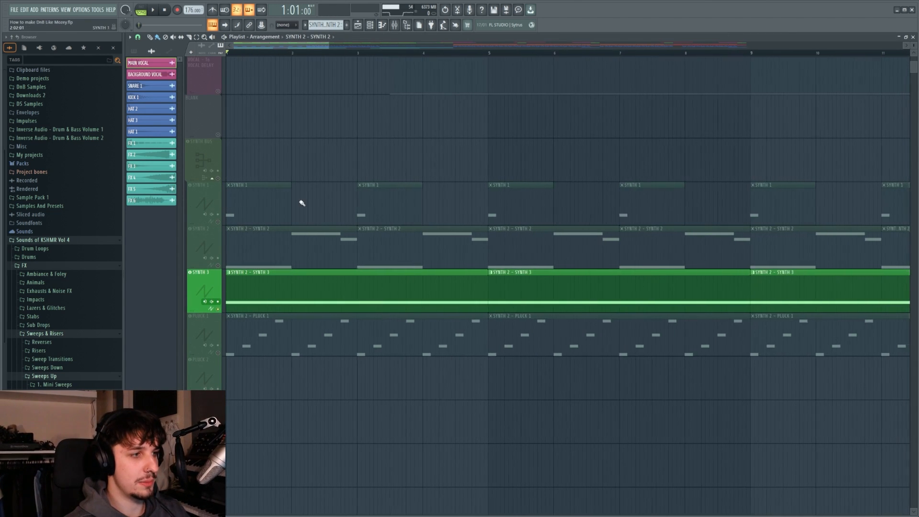
left_click(369, 28)
left_click(512, 234)
left_click_drag(399, 137, 582, 140)
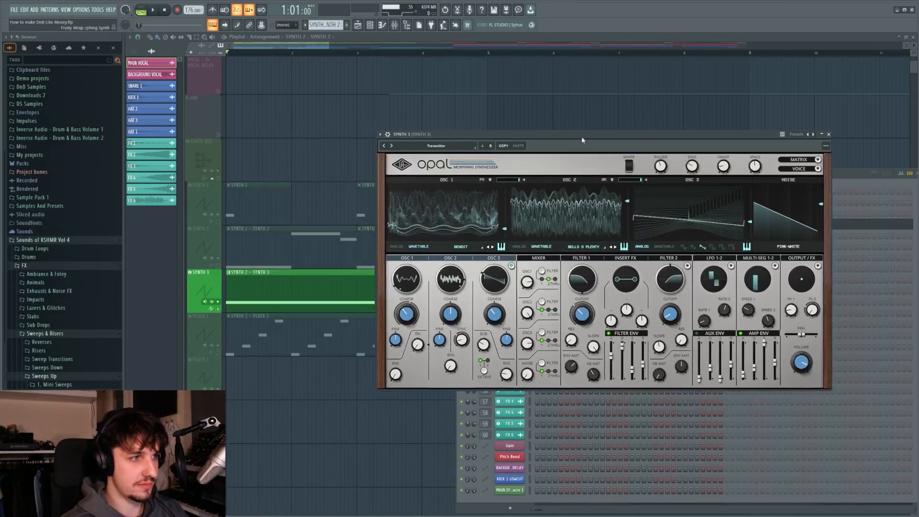
key("space")
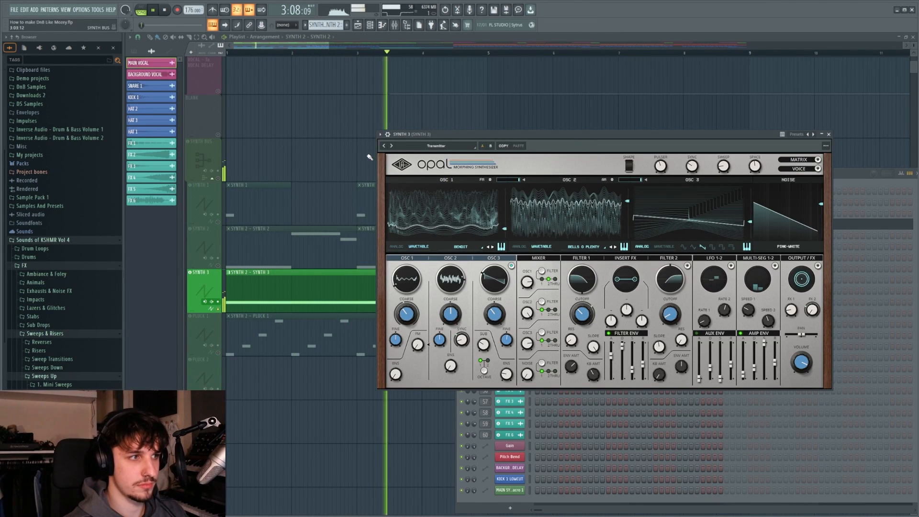
key("F12")
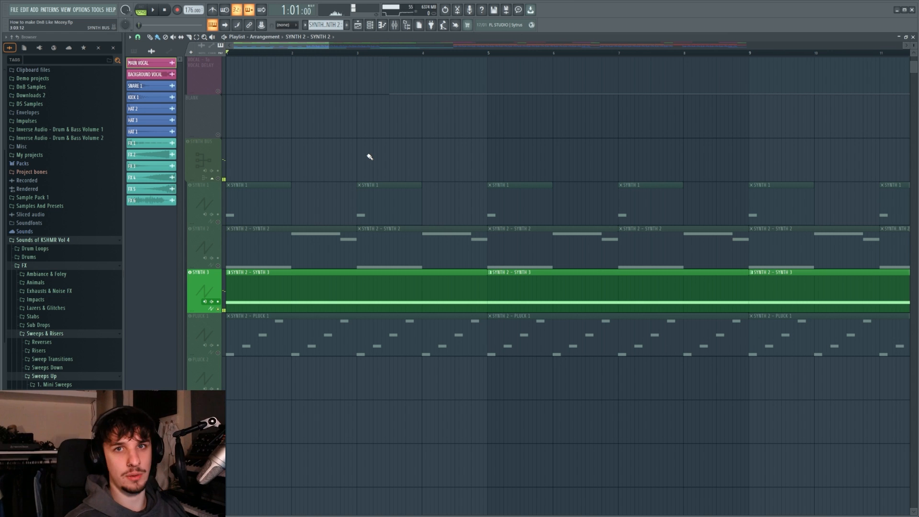
Solo the PLUCK 1 track, open its Serum patch and audition it from bar 1.
left_click_drag(369, 206, 421, 232)
scroll(420, 231, "up", 2)
scroll(332, 256, "down", 3)
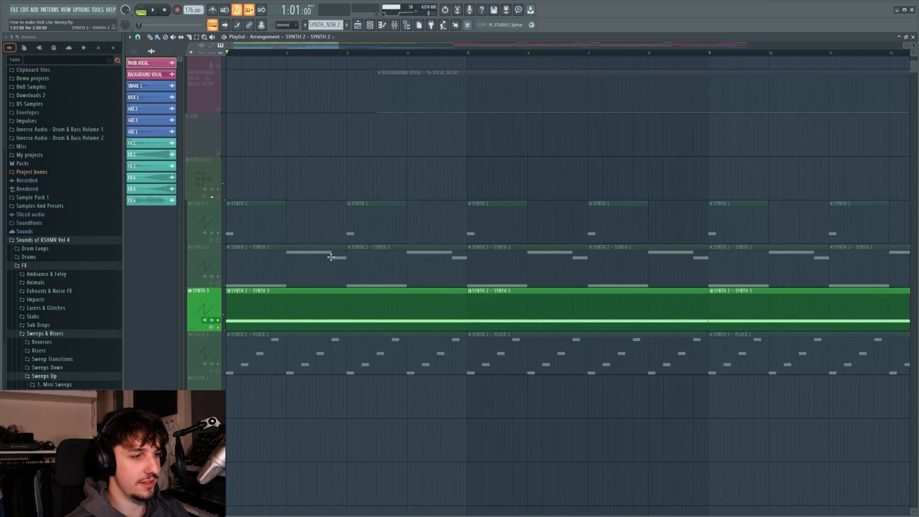
left_click_drag(332, 256, 383, 194)
scroll(382, 194, "down", 2)
scroll(265, 289, "down", 2)
right_click(218, 315)
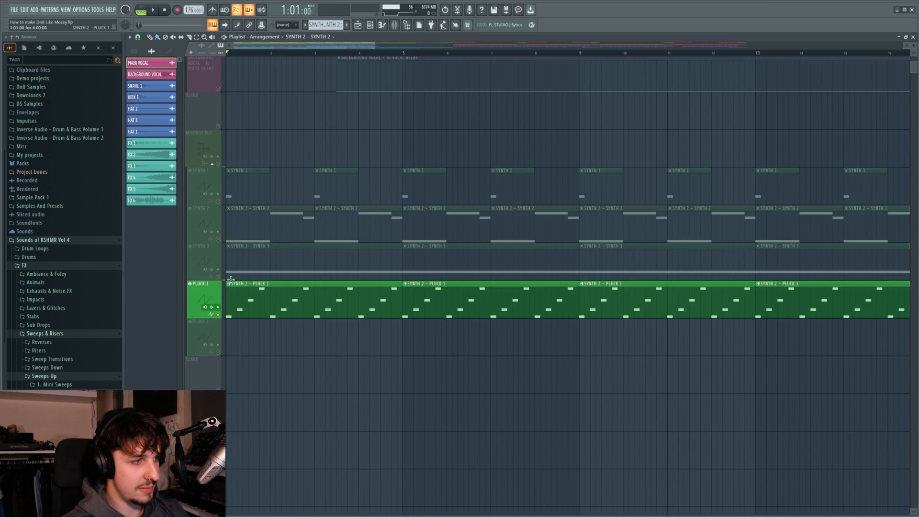
left_click(373, 27)
left_click(517, 251)
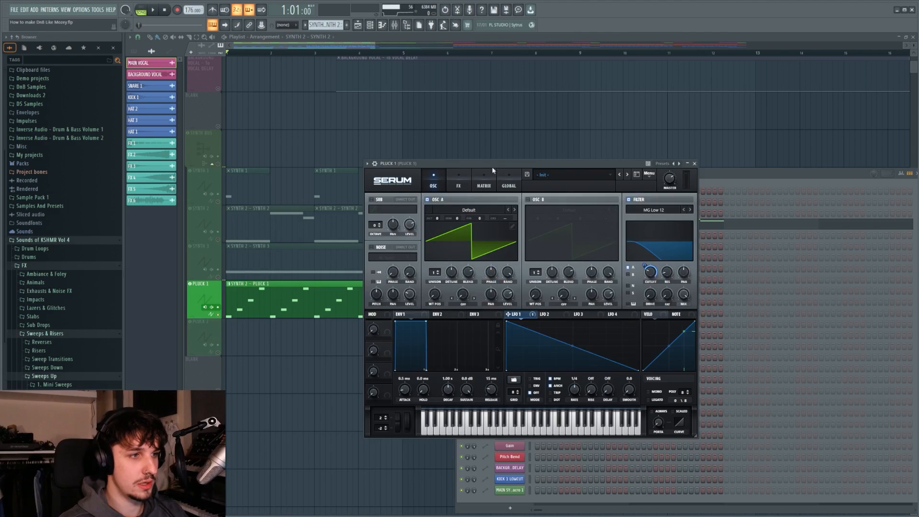
left_click_drag(497, 168, 505, 162)
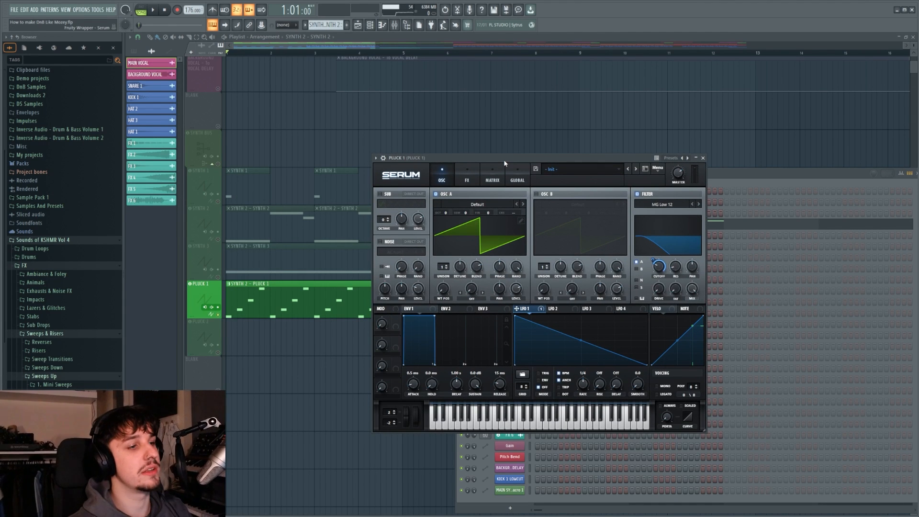
key("space")
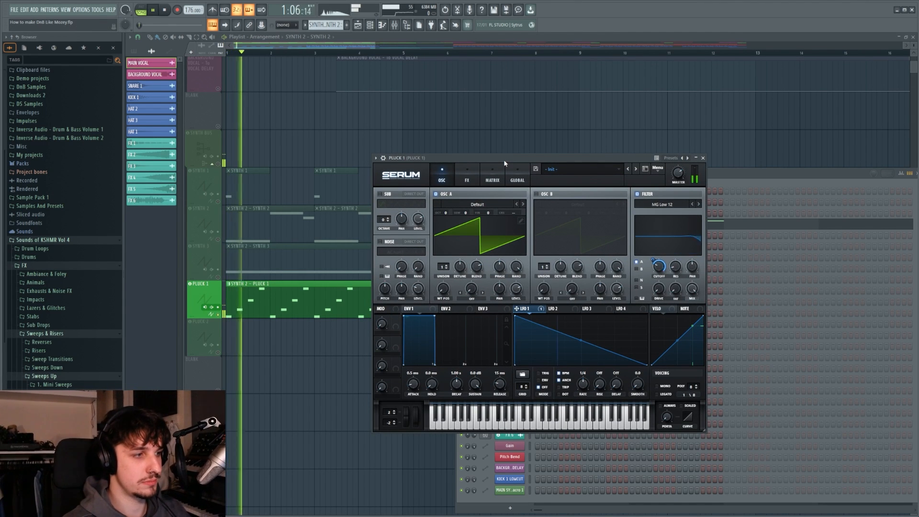
right_click(443, 138)
Enable the SYNTH 3, SYNTH 2, SYNTH 1 and BACKGROUND VOCAL tracks alongside PLUCK 1.
left_click(219, 278)
left_click(219, 239)
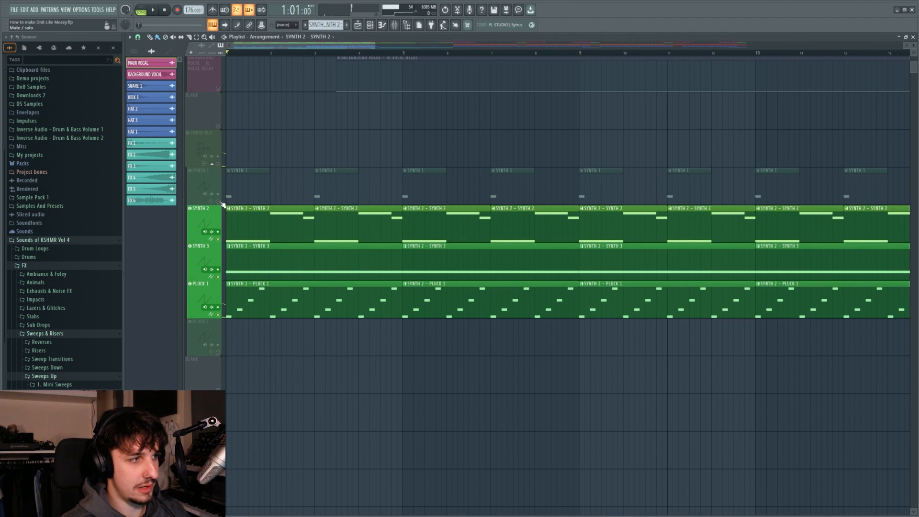
left_click(219, 202)
scroll(226, 191, "down", 6)
scroll(225, 116, "up", 3)
left_click(219, 131)
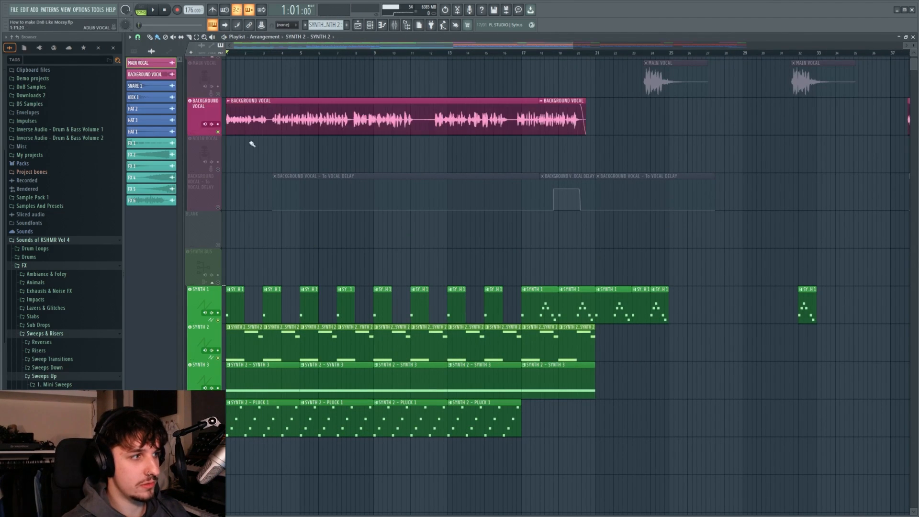
Play the intro from bar 1 with the background vocal, three synth layers and pluck together.
scroll(266, 149, "down", 5, "alt")
key("space")
scroll(287, 149, "up", 1, "alt")
scroll(307, 160, "up", 3)
scroll(361, 237, "up", 4, "ctrl")
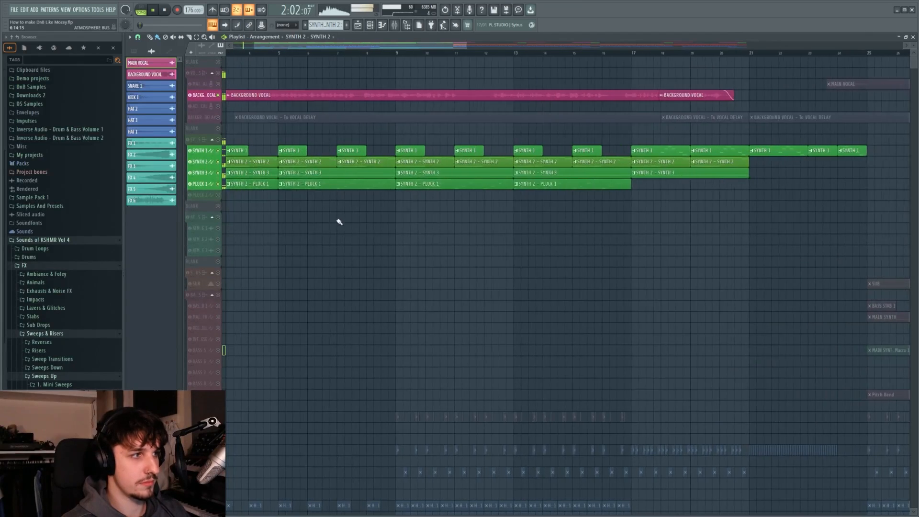
scroll(440, 260, "down", 2, "ctrl")
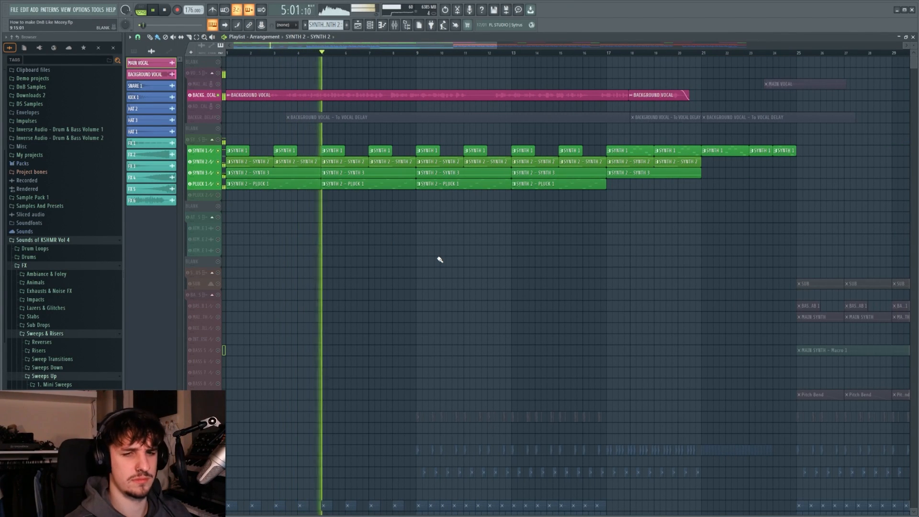
scroll(460, 201, "down", 2, "ctrl")
scroll(460, 201, "down", 2)
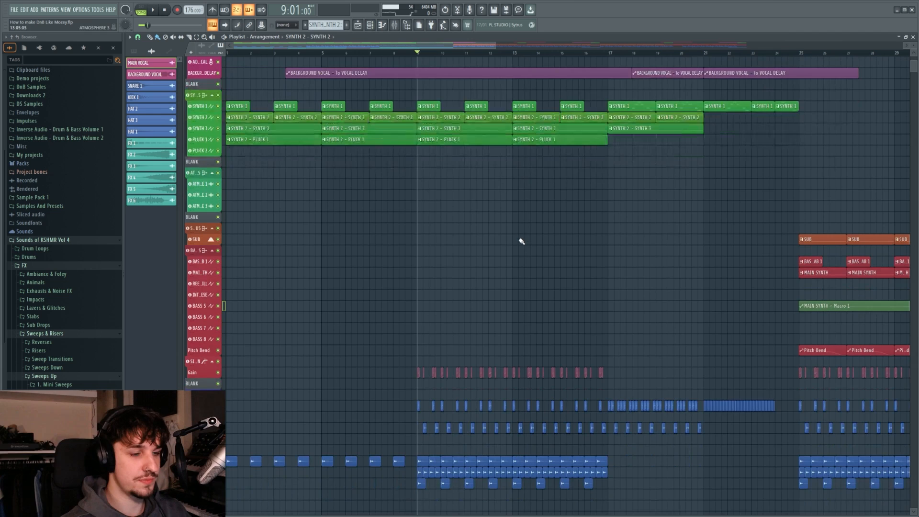
Examine the intro and build-up sections around bars 1 to 25, from the vocal tracks down to the drums.
scroll(521, 244, "down", 3)
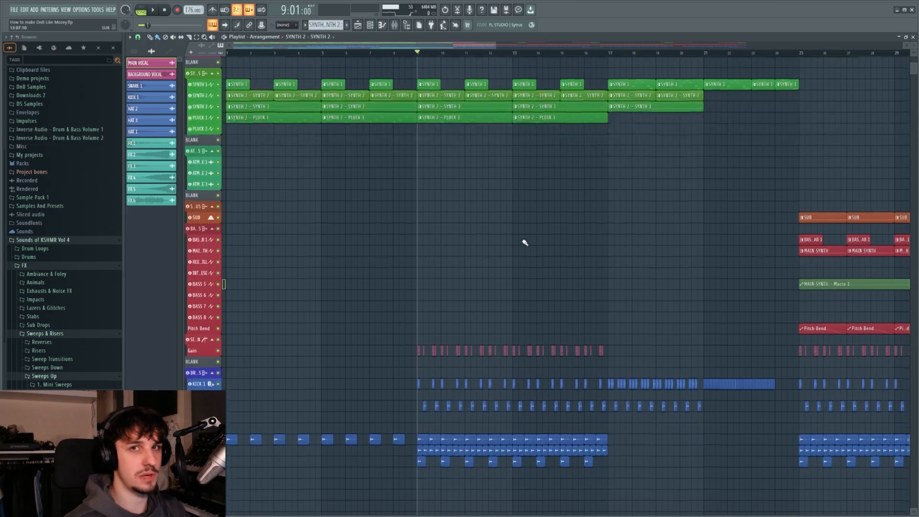
left_click_drag(410, 268, 472, 356)
scroll(472, 356, "up", 5)
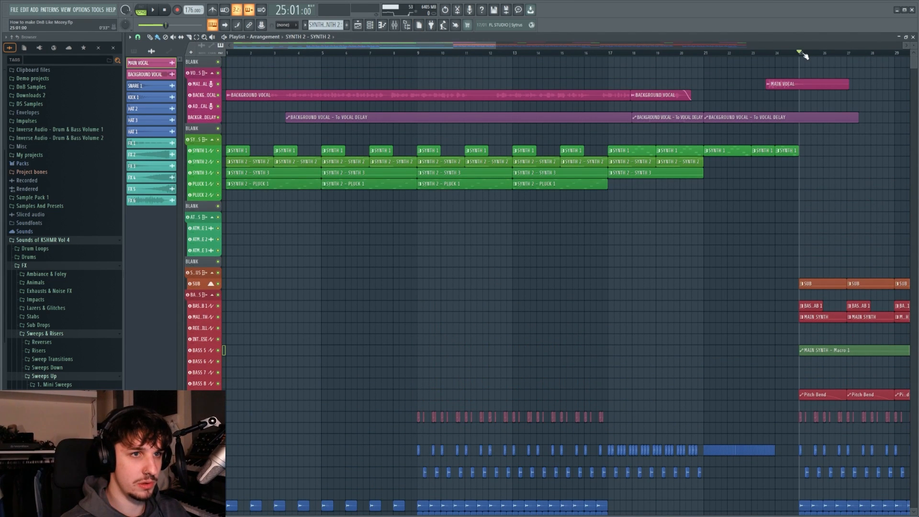
scroll(424, 62, "down", 2, "ctrl")
scroll(510, 264, "down", 5)
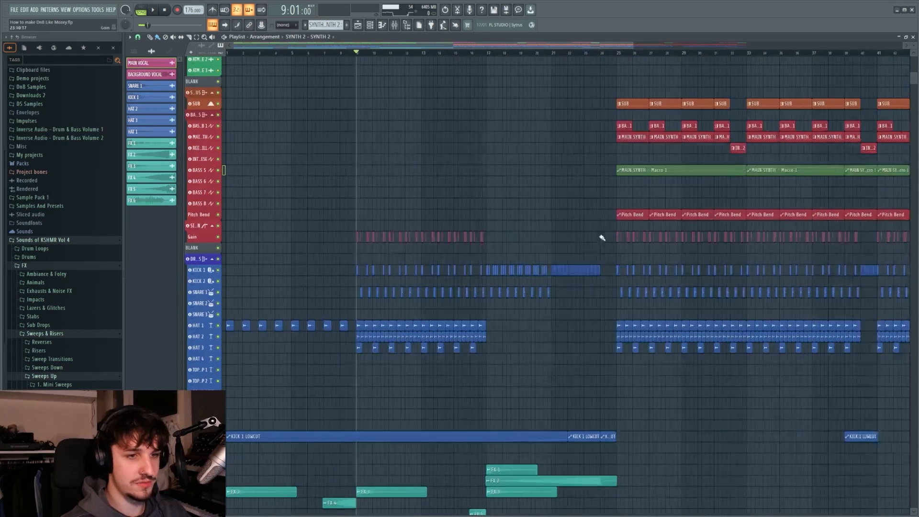
scroll(478, 383, "up", 3, "ctrl")
scroll(564, 335, "up", 5)
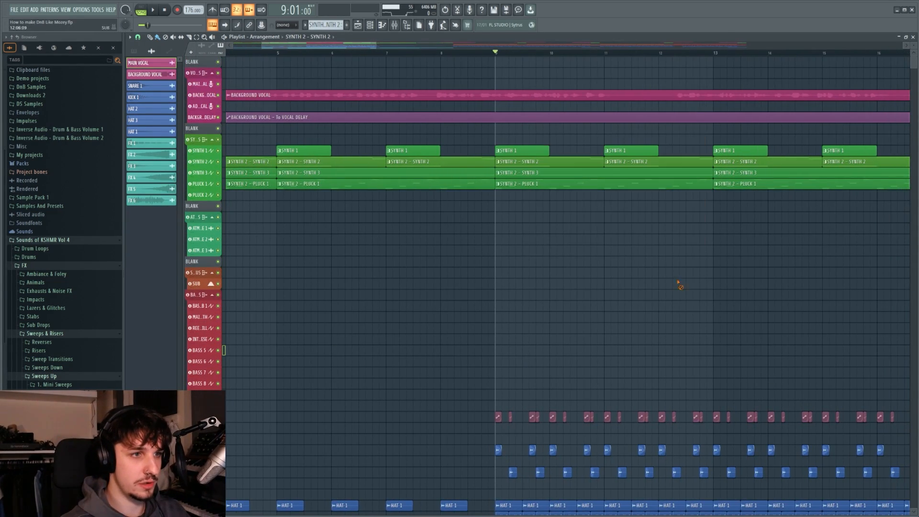
left_click_drag(549, 68, 558, 98, "ctrl")
scroll(557, 103, "down", 2, "ctrl")
scroll(561, 184, "down", 3)
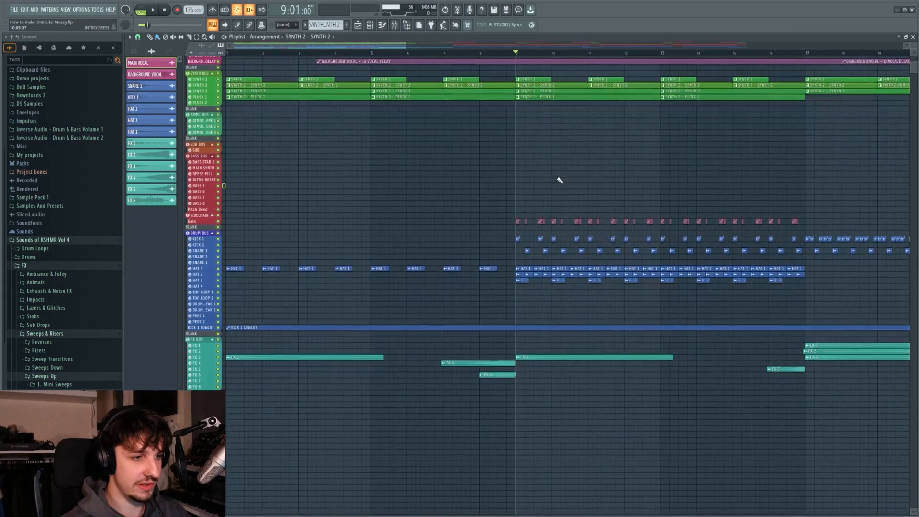
scroll(565, 196, "up", 3)
key("space")
left_click_drag(605, 241, 574, 306)
scroll(576, 265, "down", 1)
mouse_move(576, 264)
left_mouse_down()
mouse_move(585, 274)
mouse_move(587, 252)
mouse_move(655, 237)
left_mouse_up()
scroll(522, 238, "down", 2)
left_click_drag(607, 269, 521, 331)
scroll(522, 238, "down", 1)
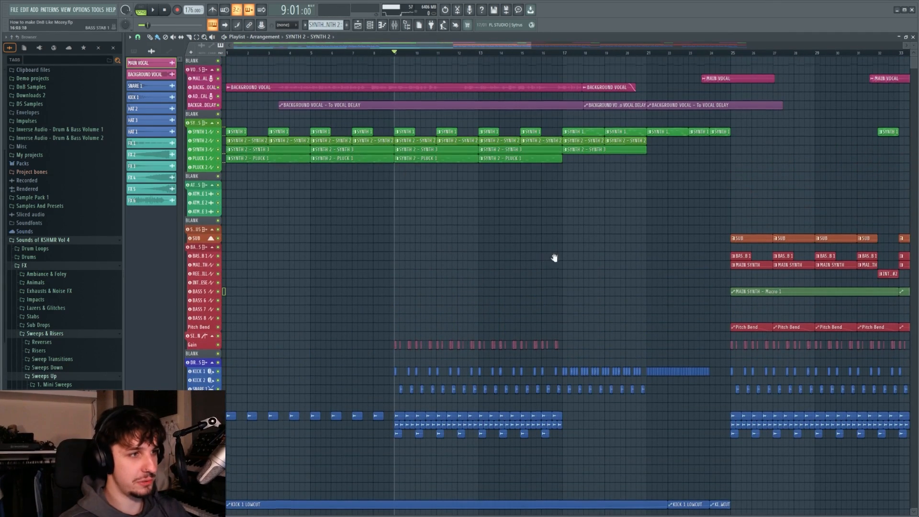
scroll(575, 251, "down", 2)
scroll(607, 250, "up", 2)
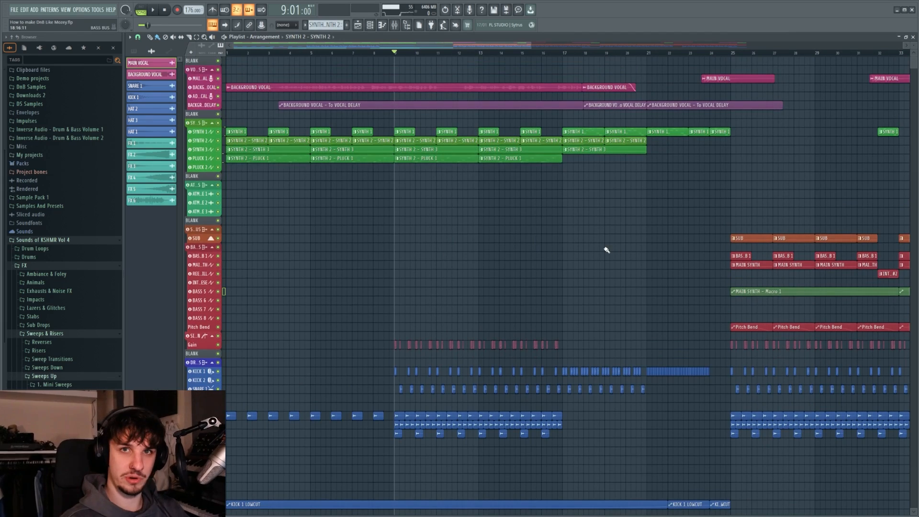
Solo the FX tracks and inspect the waveforms of their clips between bars 1 and 25.
scroll(568, 254, "down", 5)
scroll(397, 280, "down", 1)
scroll(335, 307, "down", 6)
scroll(232, 356, "up", 4)
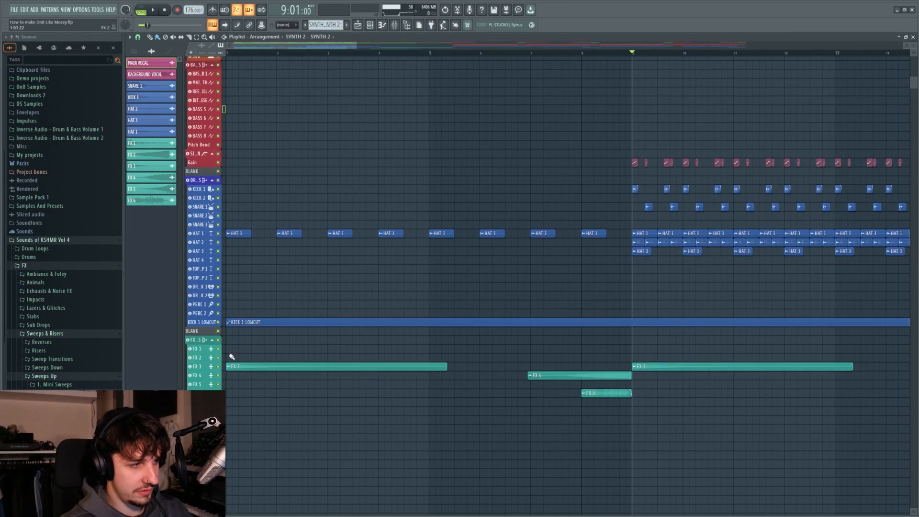
right_click(219, 393)
scroll(347, 353, "down", 3)
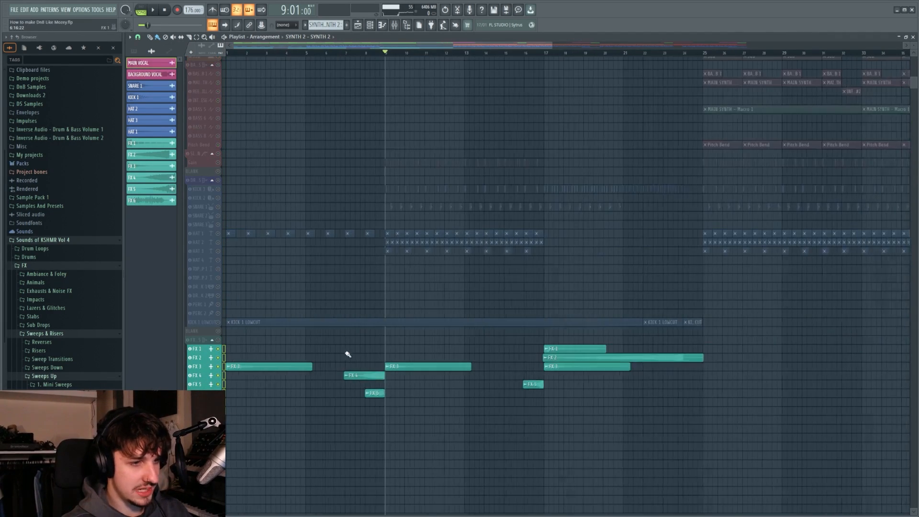
scroll(288, 128, "down", 1)
scroll(372, 359, "up", 4)
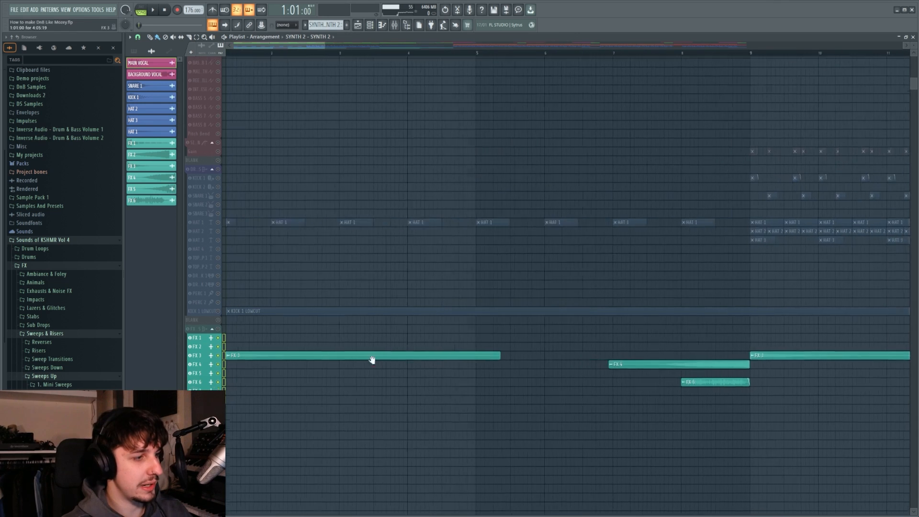
scroll(249, 344, "up", 4)
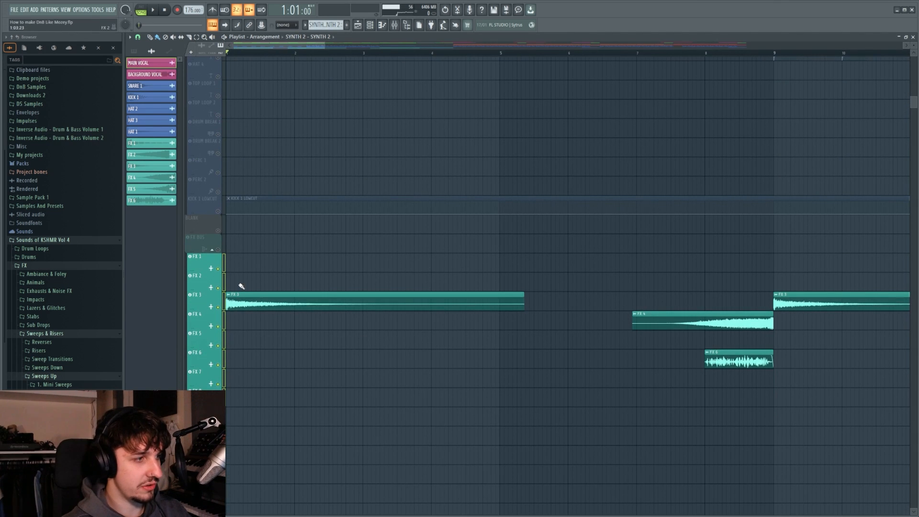
scroll(248, 289, "down", 4)
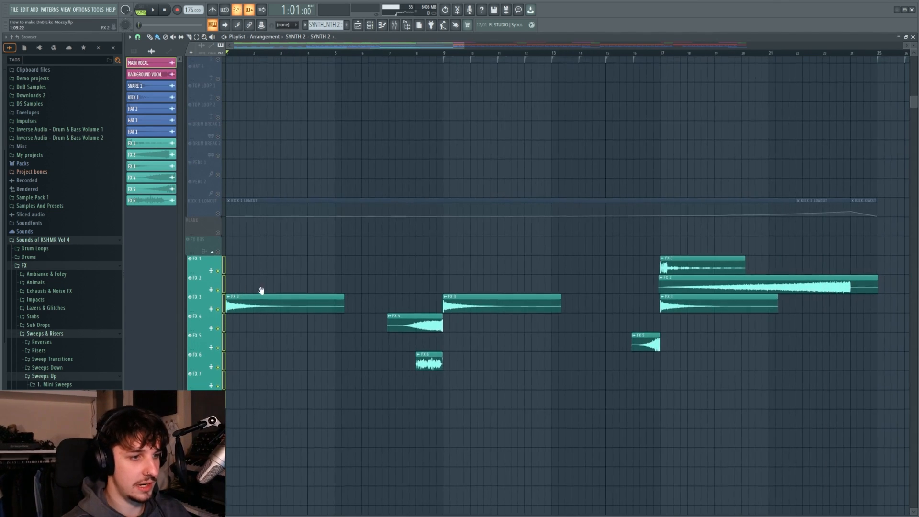
scroll(261, 311, "up", 1)
scroll(268, 330, "up", 3)
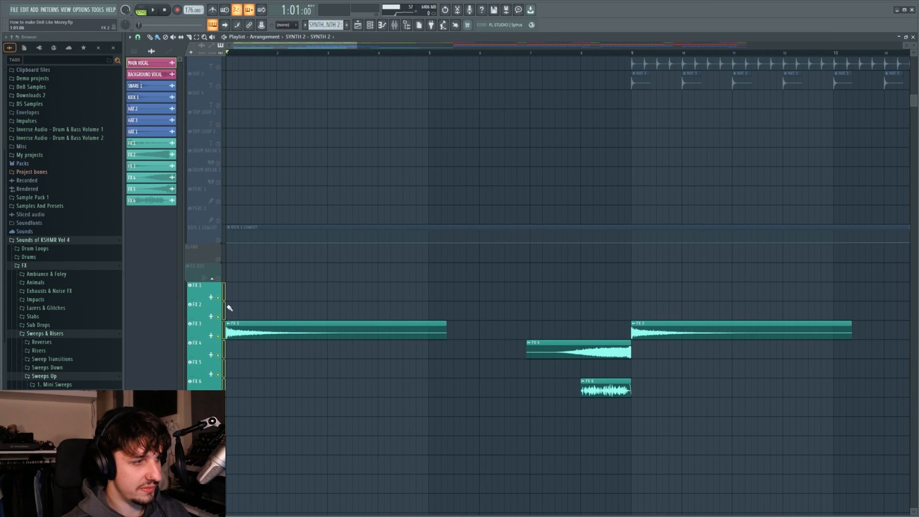
Audition the FX 3, FX 4 and FX 6 clips one by one around the transition into bar 9.
left_click(234, 333)
key("space")
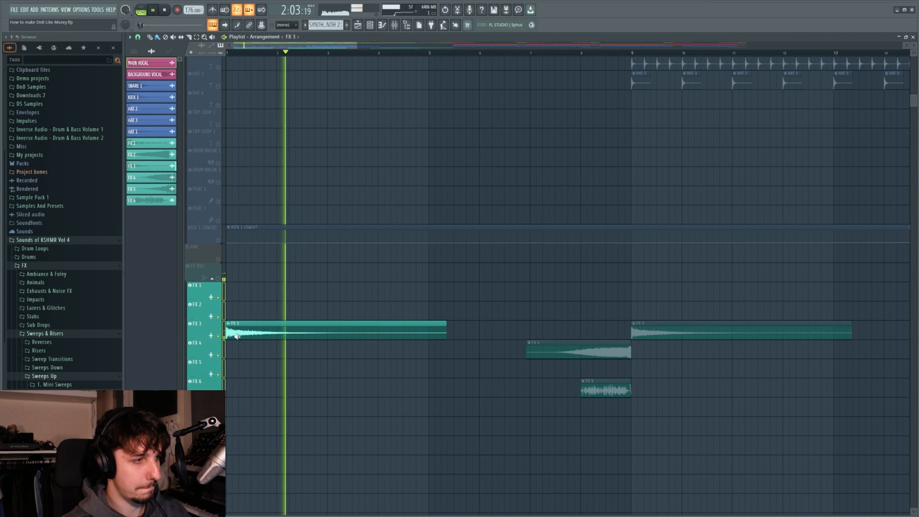
left_click(553, 349)
key("space")
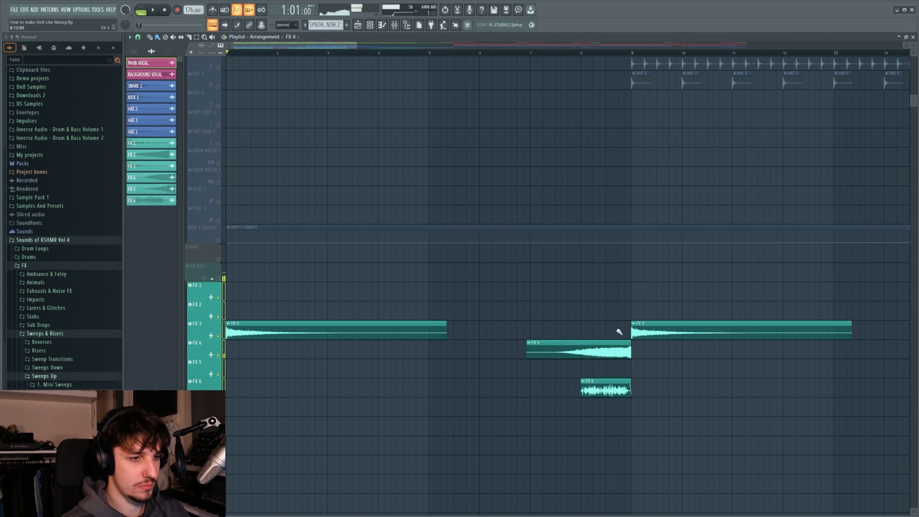
left_click(652, 325)
left_click(453, 409)
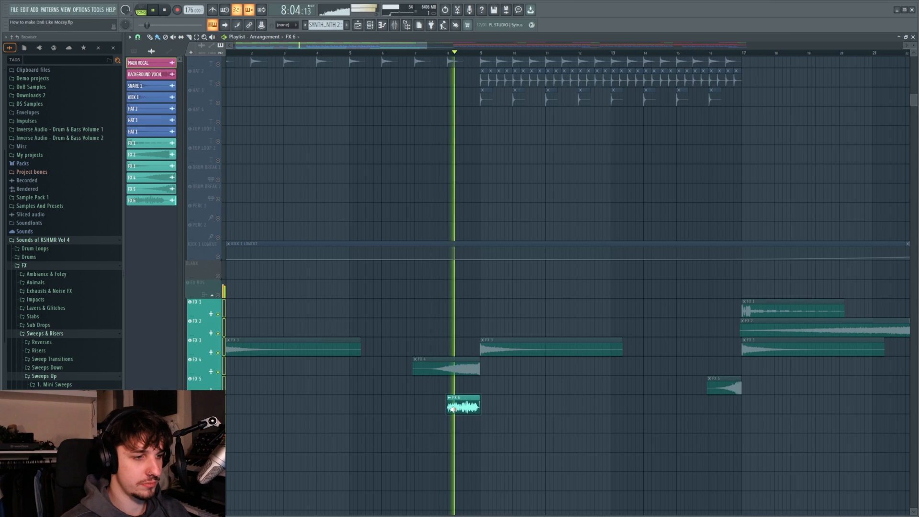
Audition the long FX 2 riser and the FX 3 clip that start at bar 17.
left_click_drag(634, 274, 456, 272)
scroll(493, 292, "down", 2)
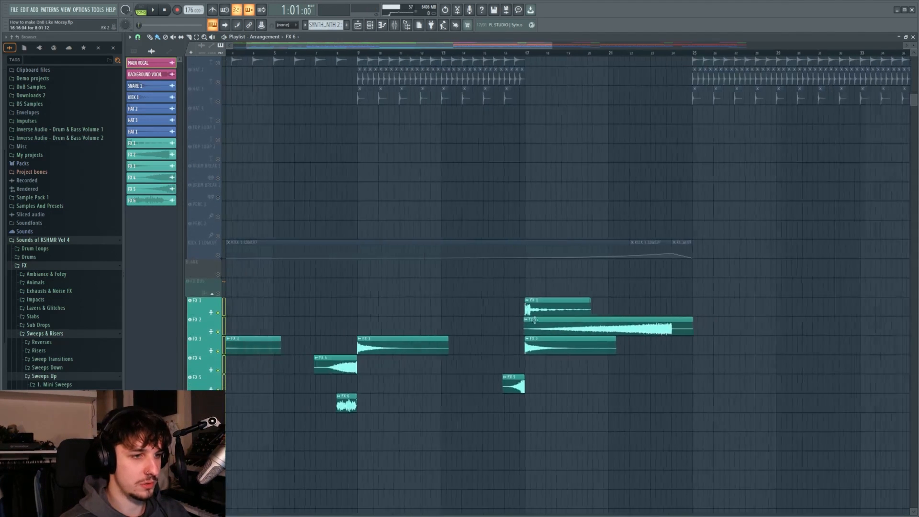
left_click(628, 344)
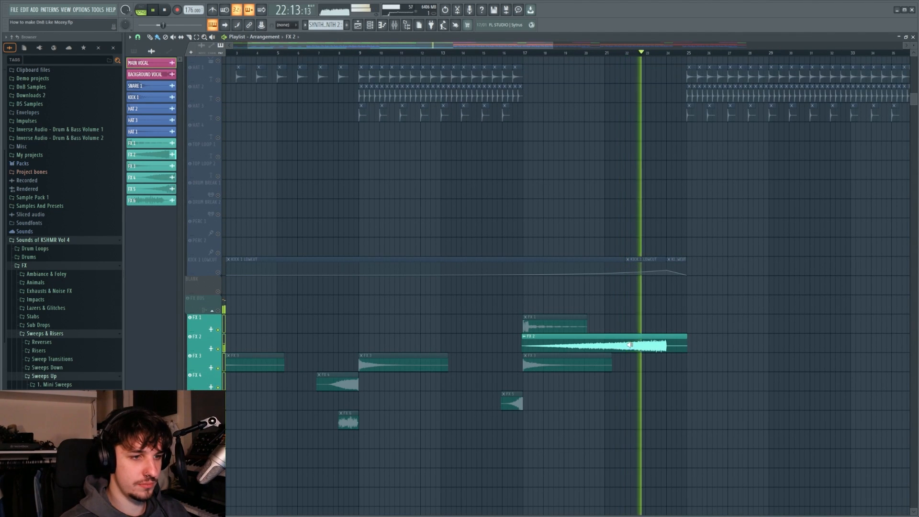
left_click(526, 367)
left_click_drag(593, 393, 633, 440)
scroll(603, 339, "down", 2)
left_click_drag(595, 345, 595, 386)
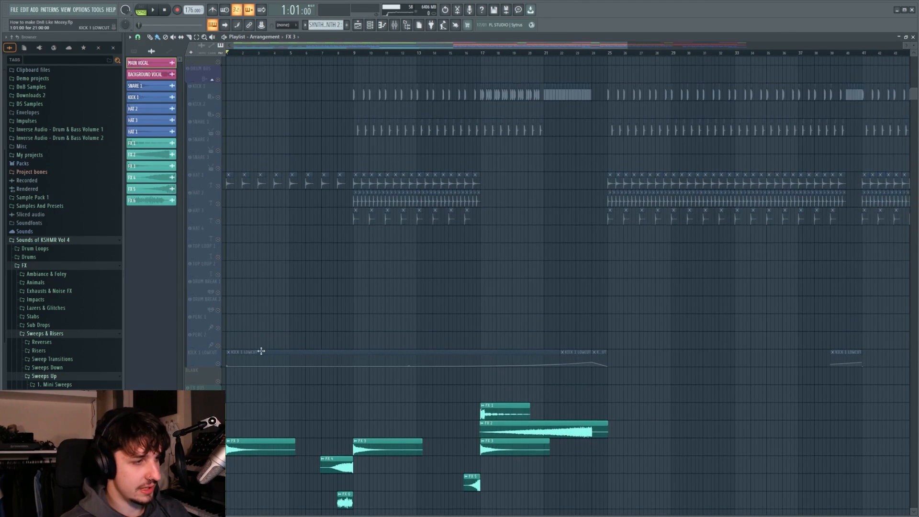
Bring all tracks back in and play the arrangement through the transition at bar 9, following the drums, synths and vocals.
scroll(424, 382, "down", 2)
right_click(218, 274)
right_click(218, 275)
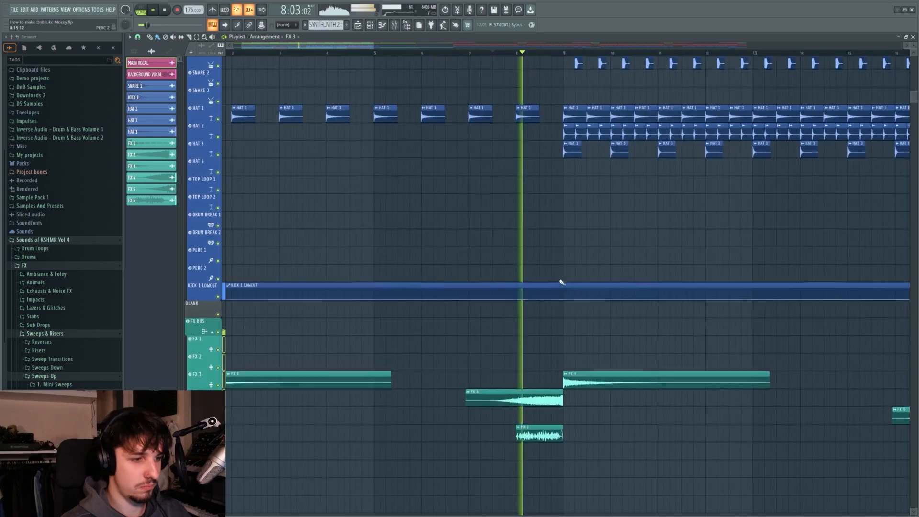
scroll(549, 359, "up", 5)
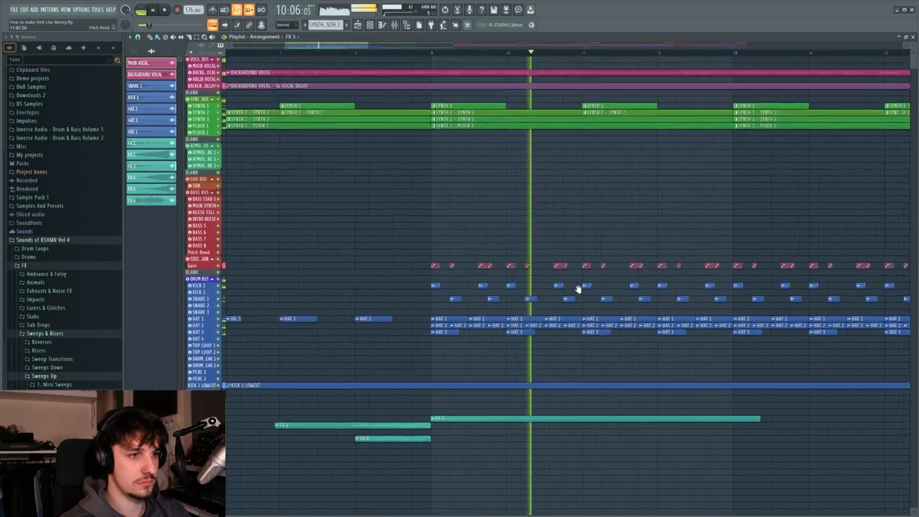
left_click_drag(579, 289, 487, 290)
scroll(536, 292, "up", 3)
left_click_drag(713, 193, 607, 267)
scroll(607, 267, "down", 3)
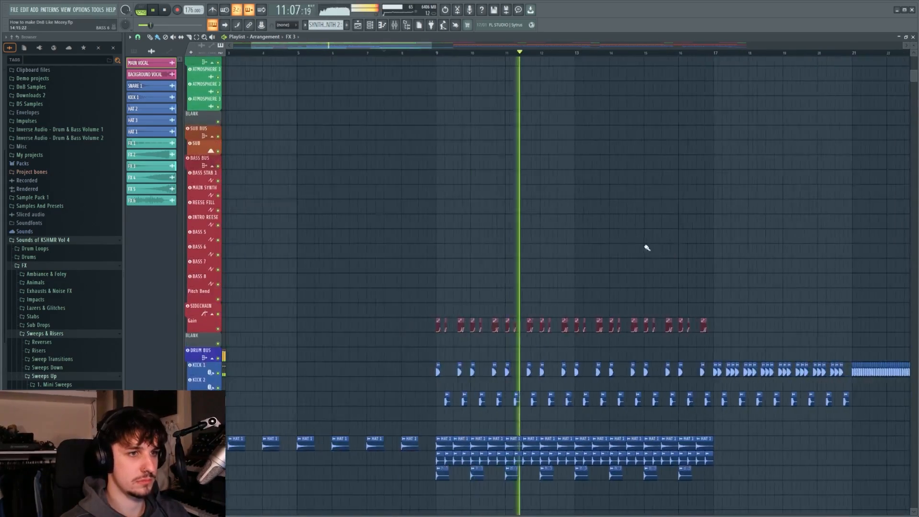
scroll(641, 258, "up", 4)
scroll(636, 287, "up", 1)
scroll(636, 295, "right", 5)
scroll(636, 300, "down", 3)
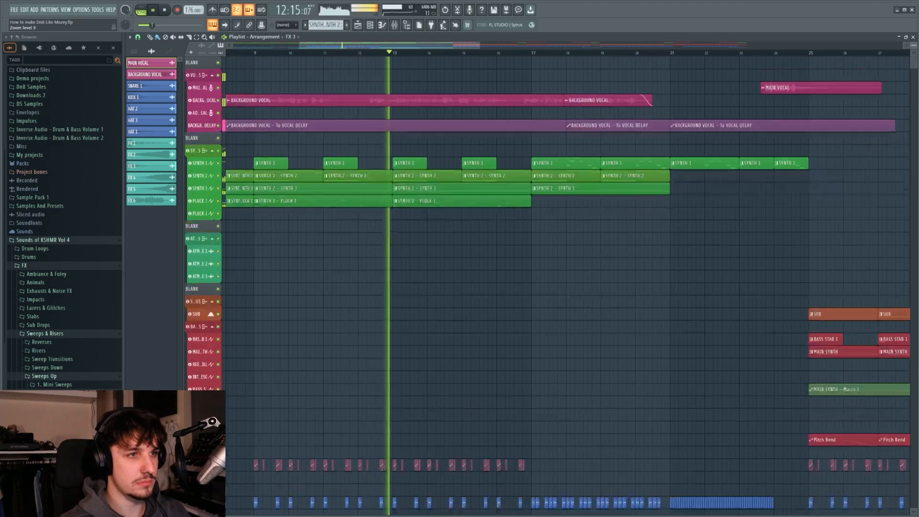
scroll(629, 324, "down", 3)
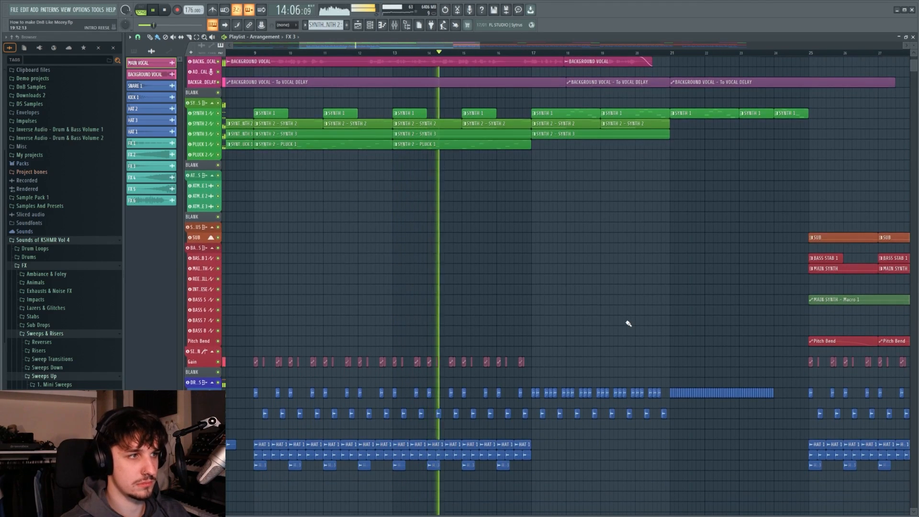
scroll(628, 335, "up", 1)
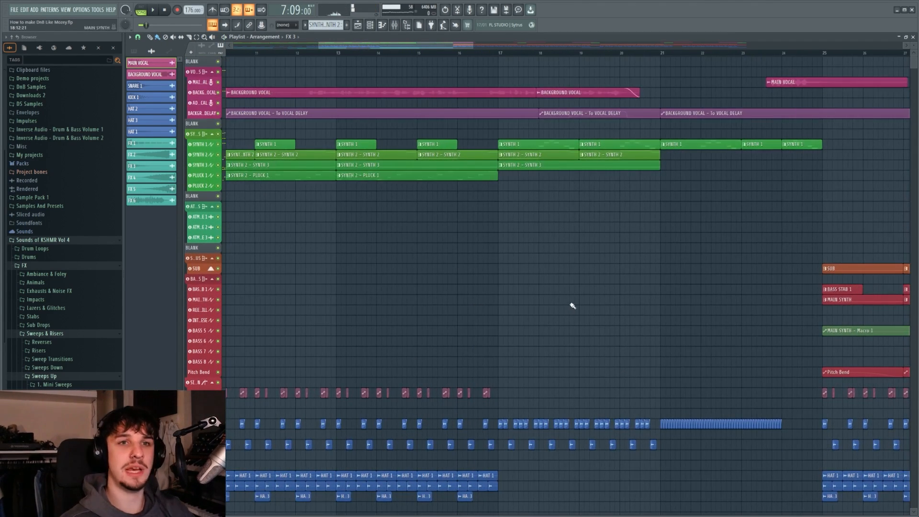
Select the KICK 1 and SNARE 1 clips from bar 17 onward to point out the build-up pattern, and clear the selection.
scroll(546, 273, "down", 4)
scroll(506, 294, "up", 2)
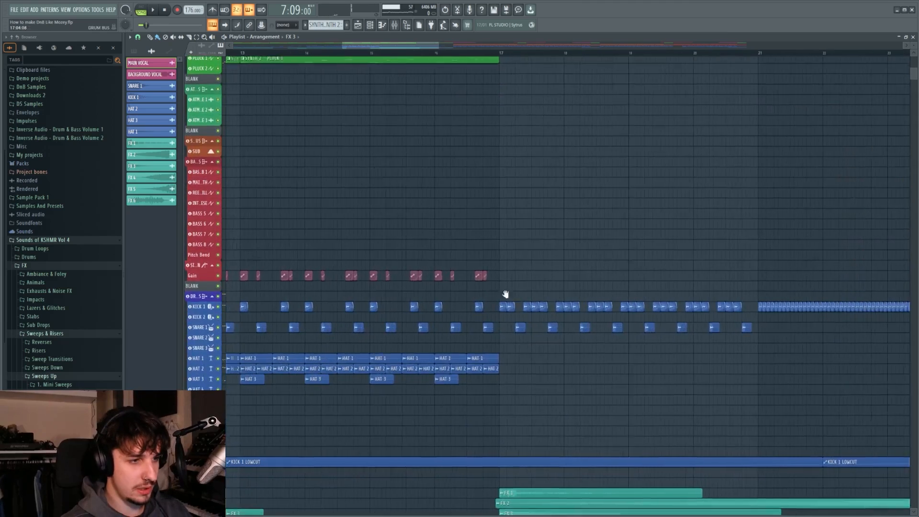
scroll(521, 281, "up", 2)
scroll(545, 262, "right", 2)
scroll(622, 244, "right", 3)
scroll(658, 233, "down", 1)
left_click_drag(805, 221, 404, 269)
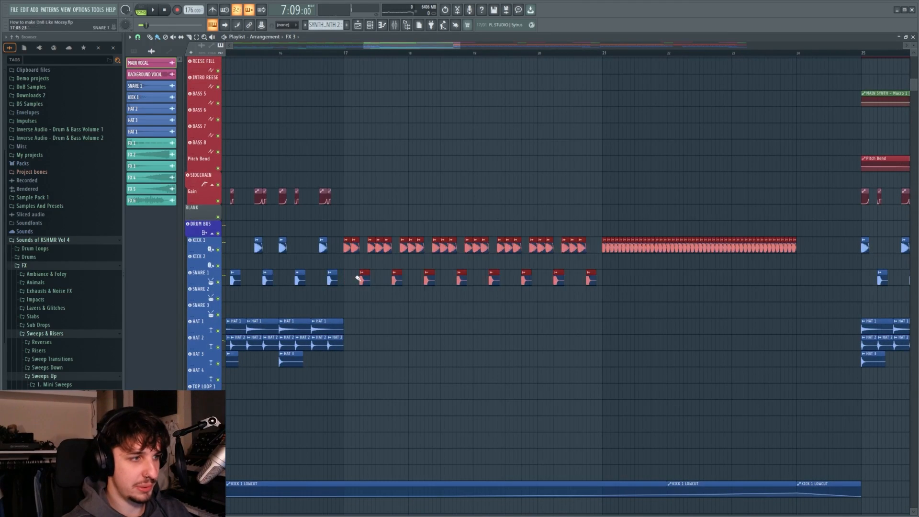
scroll(358, 278, "up", 2)
scroll(622, 293, "left", 1)
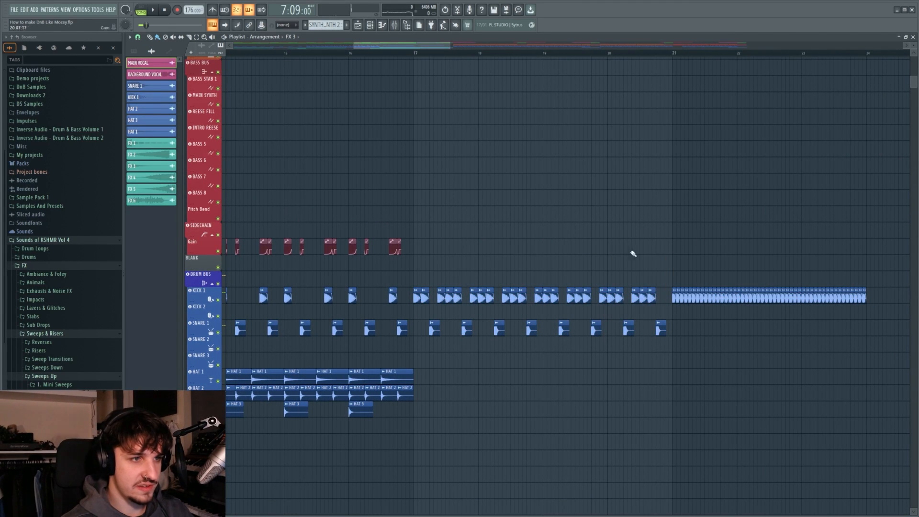
scroll(423, 307, "up", 2)
left_click_drag(404, 318, 777, 352)
scroll(599, 379, "down", 3)
key("ctrl+d")
left_click_drag(598, 379, 553, 408)
Set the playback position to bar 17 and solo the KICK 1 and SNARE 1 tracks.
left_click(481, 54)
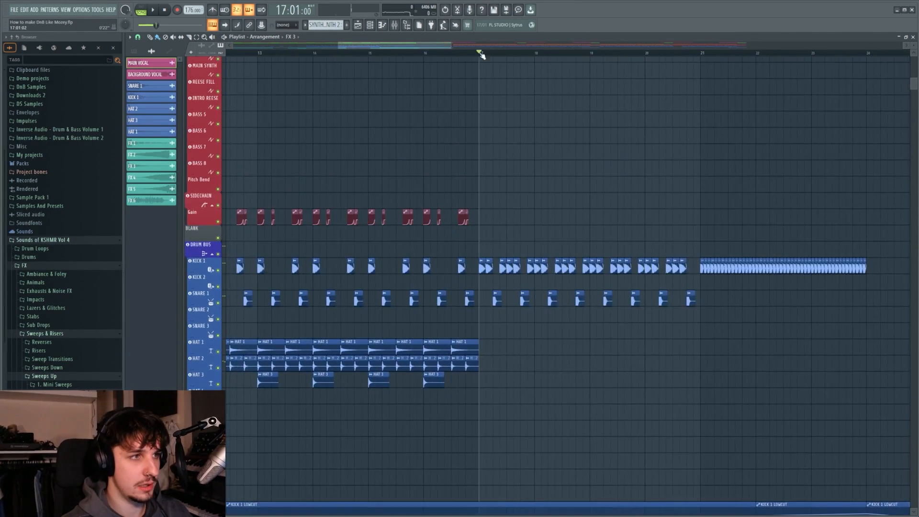
left_click_drag(298, 268, 251, 268)
right_click(219, 270)
left_click(218, 303)
Fill the gaps after bar 17 with extra KICK 1 clips, and delete those that overlap the snare hits.
scroll(445, 284, "up", 6)
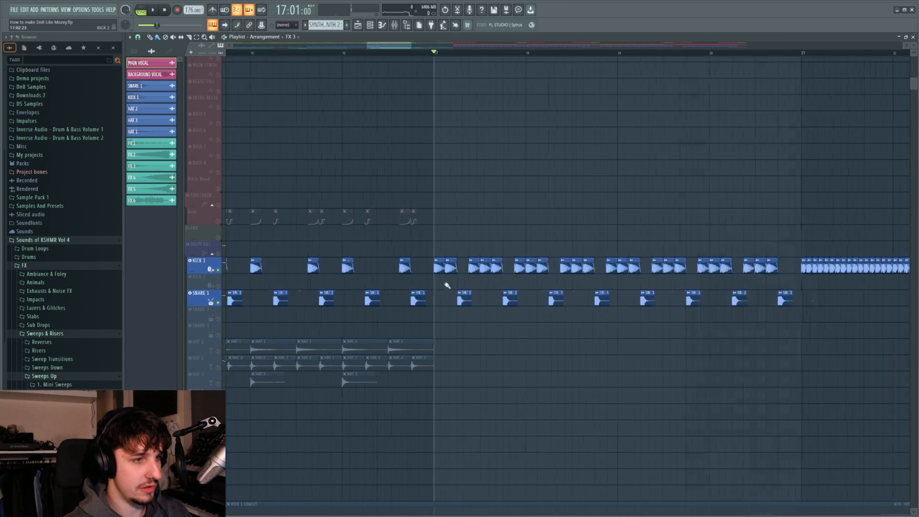
scroll(479, 246, "down", 4)
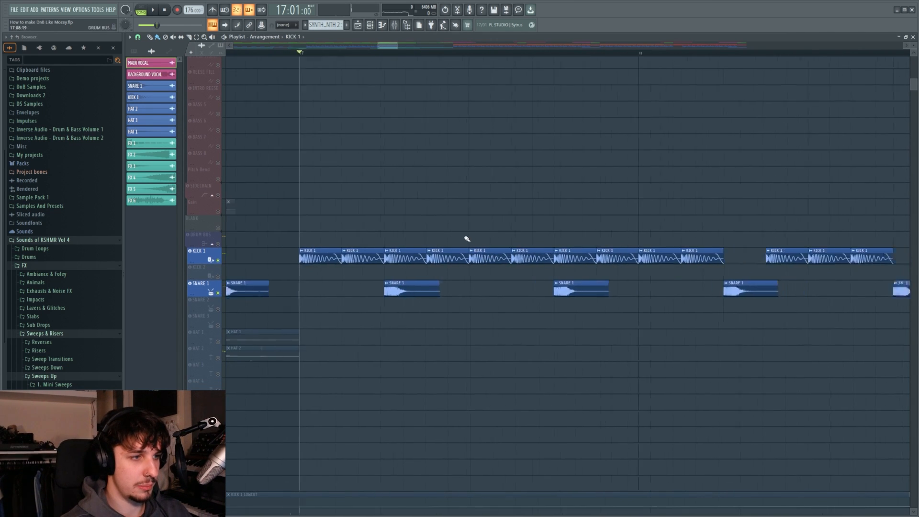
right_click(415, 258)
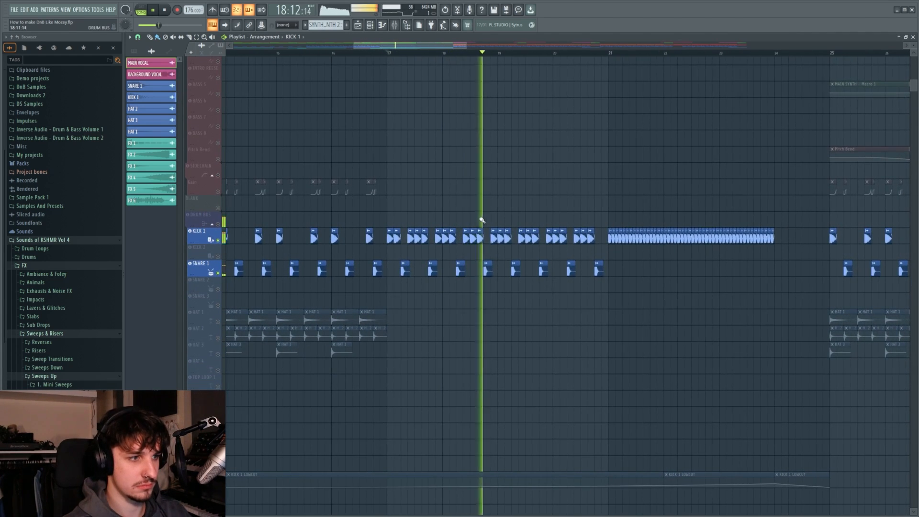
Audition the build-up from bar 17 and the fast kick roll from bar 23 with the KICK 1 LOWCUT automation track enabled.
key("space")
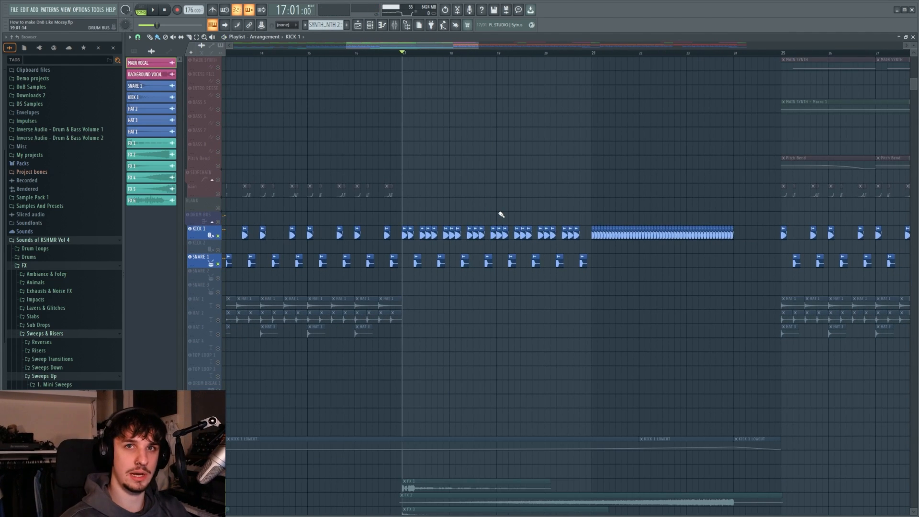
left_click_drag(500, 224, 498, 275)
left_click_drag(512, 243, 517, 283)
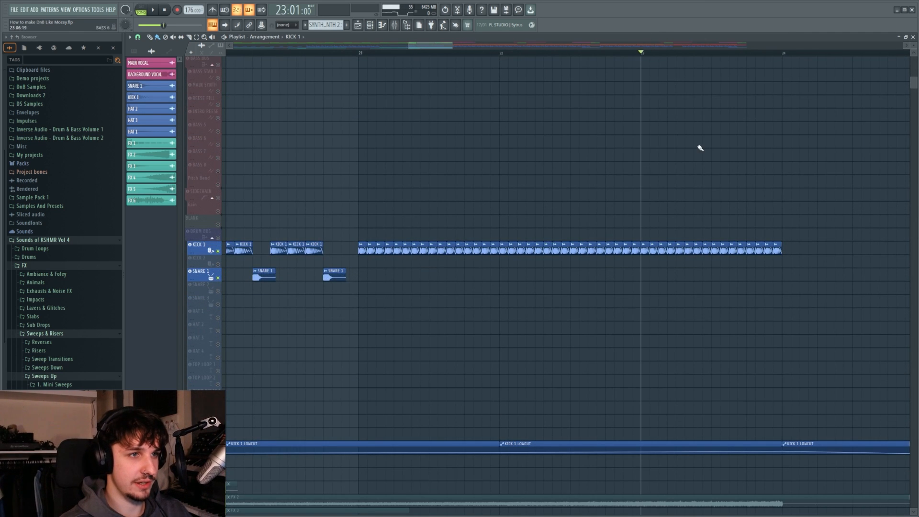
left_click_drag(763, 218, 598, 303)
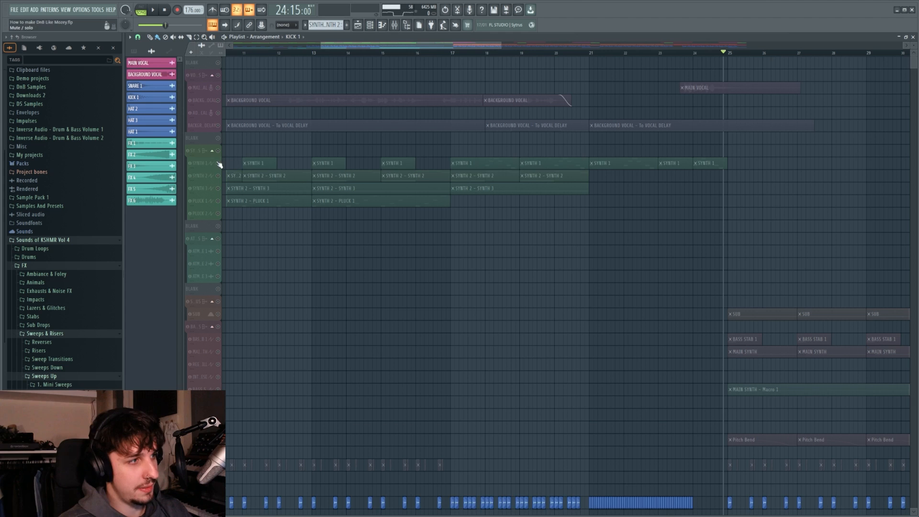
Solo the SYNTH 1 track and audition its build-up melody from bar 17.
left_click(219, 164)
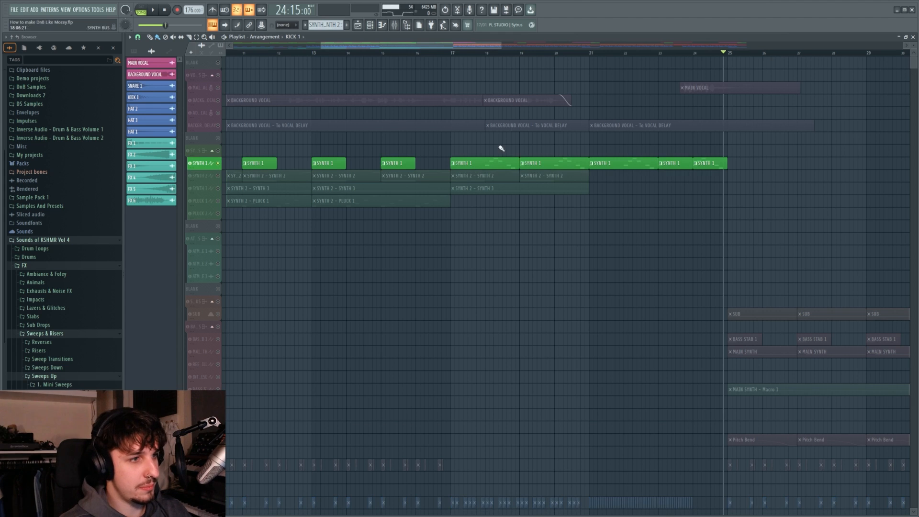
scroll(452, 55, "up", 2)
scroll(513, 199, "up", 4, "alt")
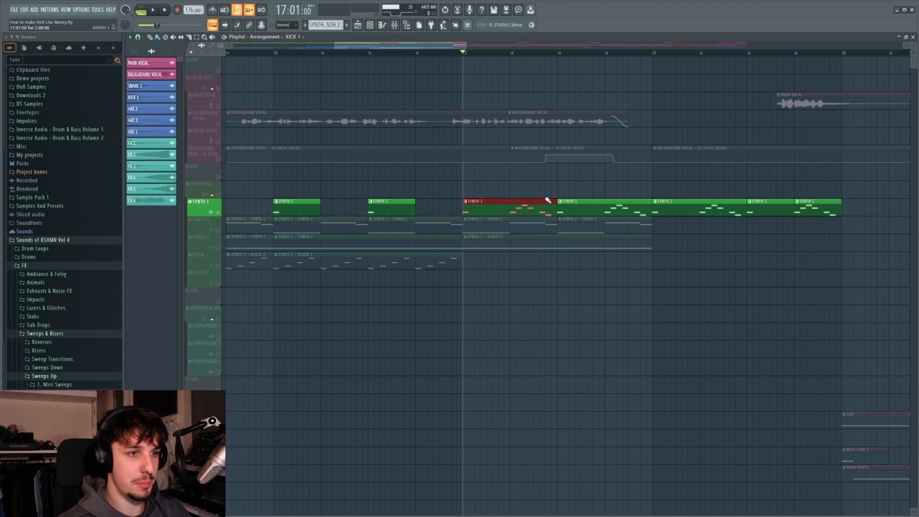
scroll(507, 194, "down", 1)
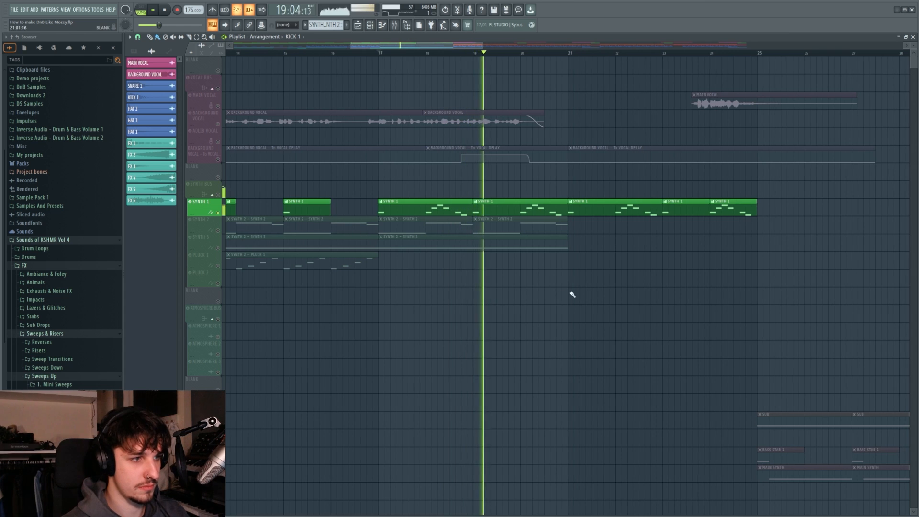
key("space")
Solo the MAIN VOCAL track and audition the vocal clip leading into the drop from bar 23.
scroll(517, 287, "down", 4, "ctrl")
scroll(607, 205, "up", 2, "ctrl")
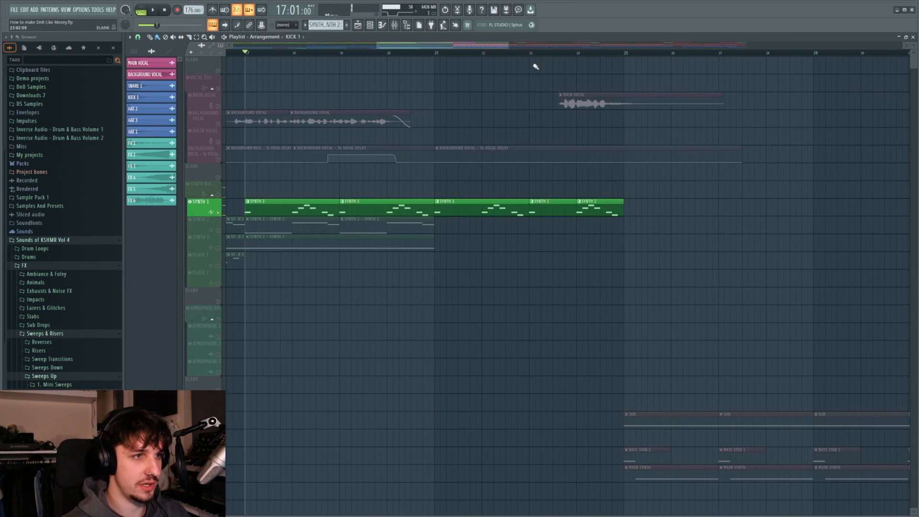
right_click(218, 107)
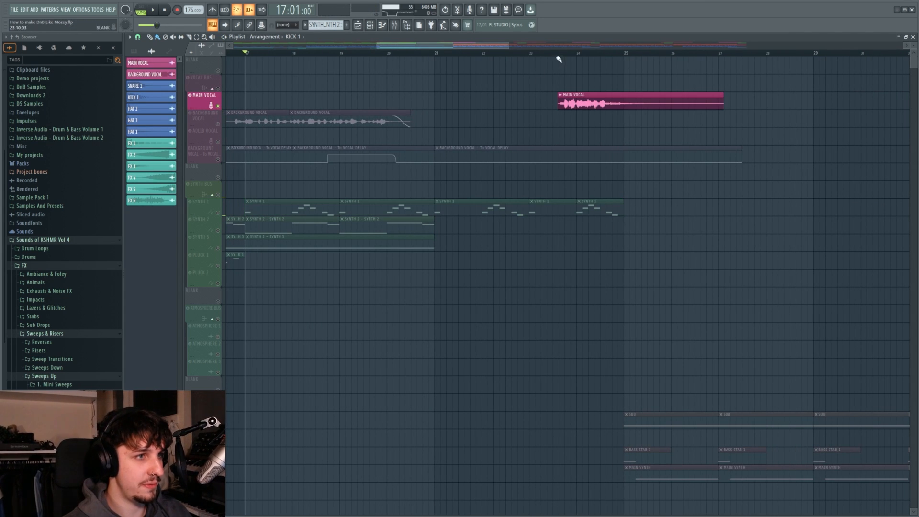
scroll(649, 265, "right", 2)
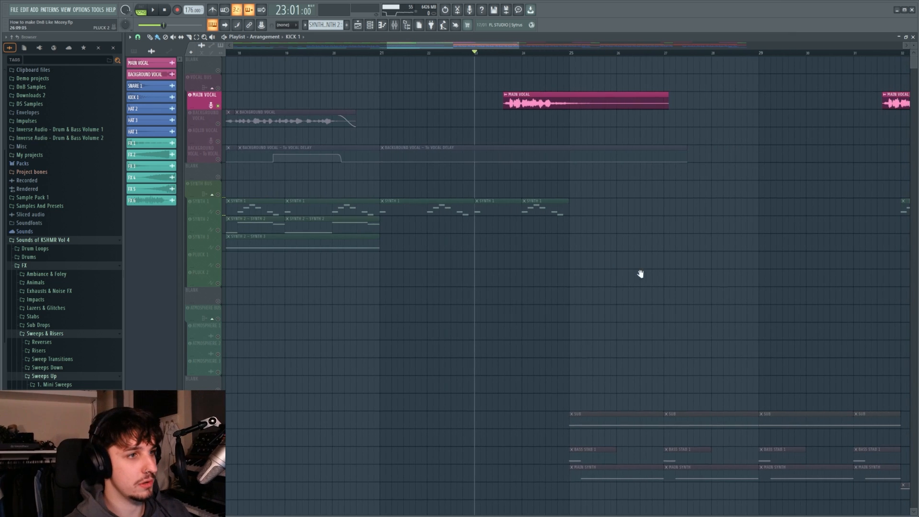
key("space")
scroll(621, 301, "right", 1)
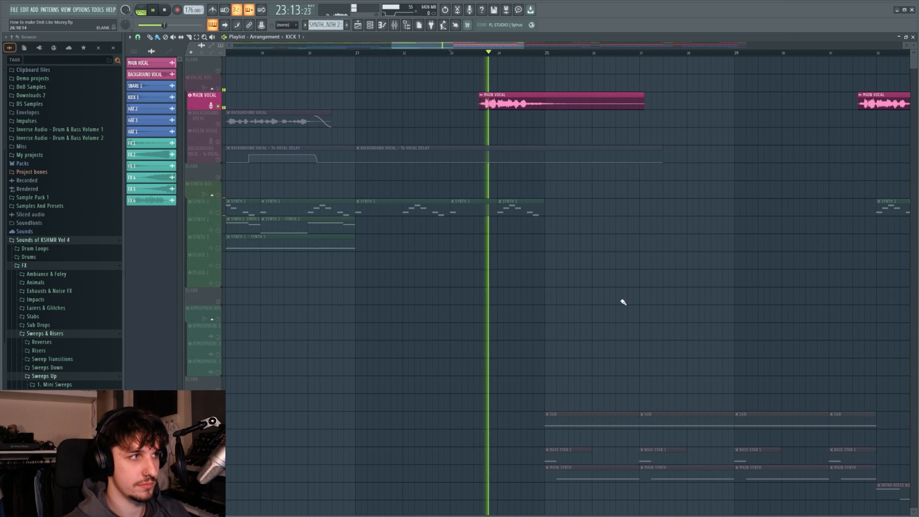
key("space")
scroll(542, 298, "down", 2)
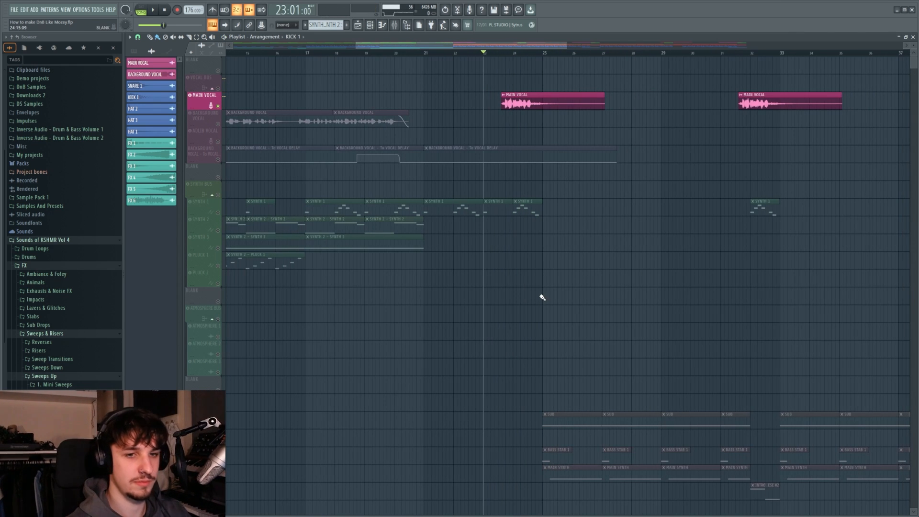
Unsolo all tracks and play the full build-up from bar 17, examining its synth, kick, snare and FX layers.
scroll(404, 316, "right", 1)
scroll(424, 328, "left", 6)
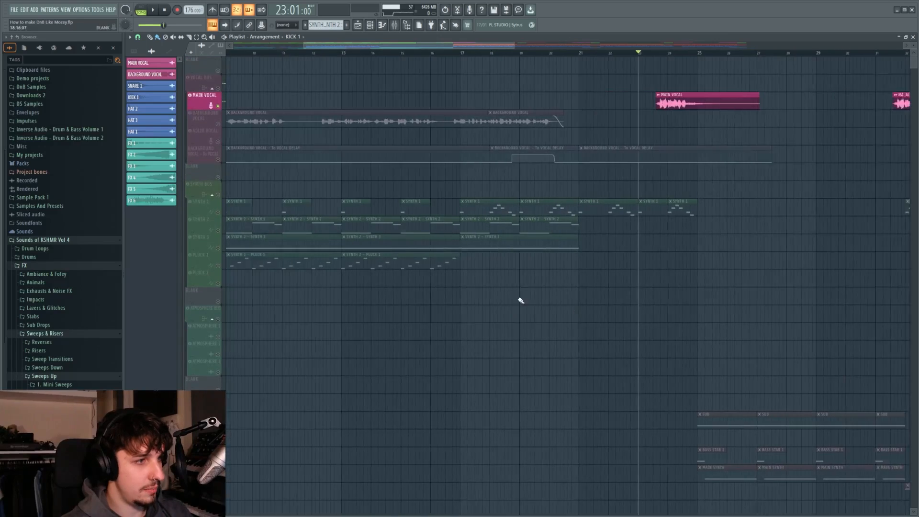
right_click(218, 195)
right_click(218, 195)
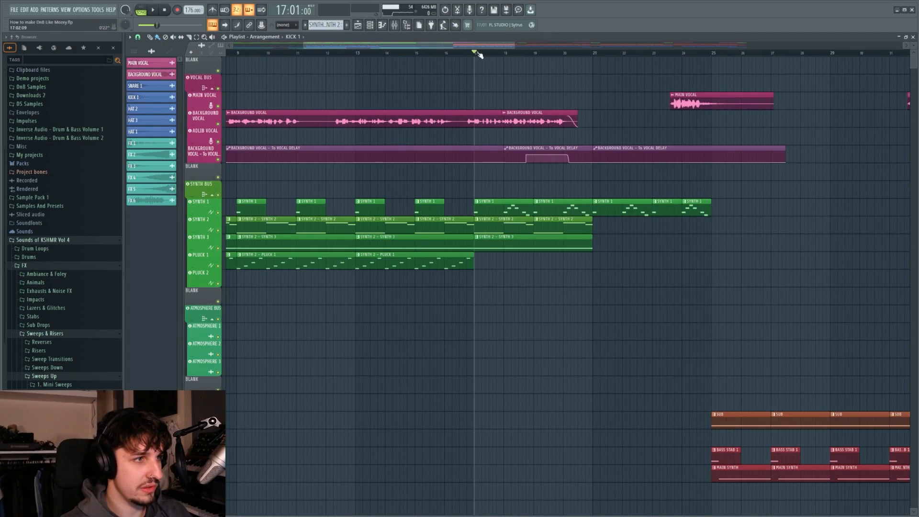
key("space")
scroll(636, 242, "down", 3)
scroll(605, 301, "down", 3)
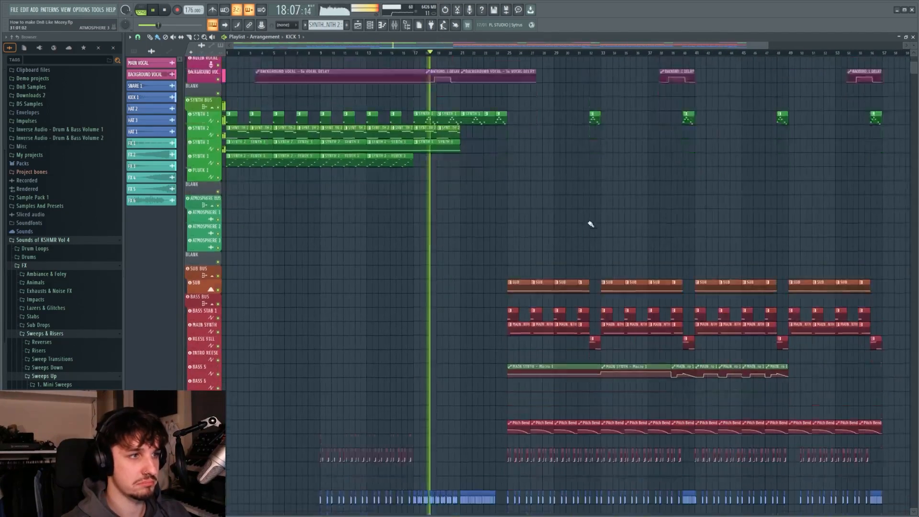
scroll(479, 239, "down", 10)
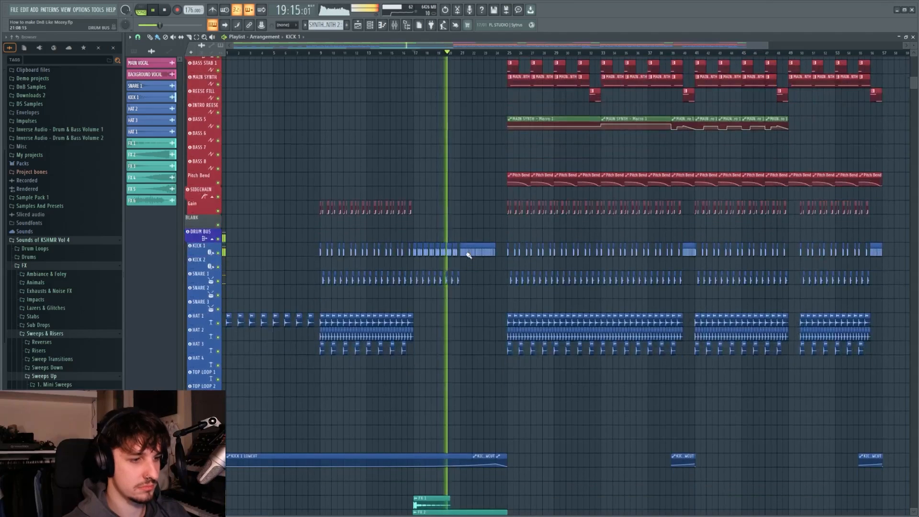
scroll(474, 254, "up", 12)
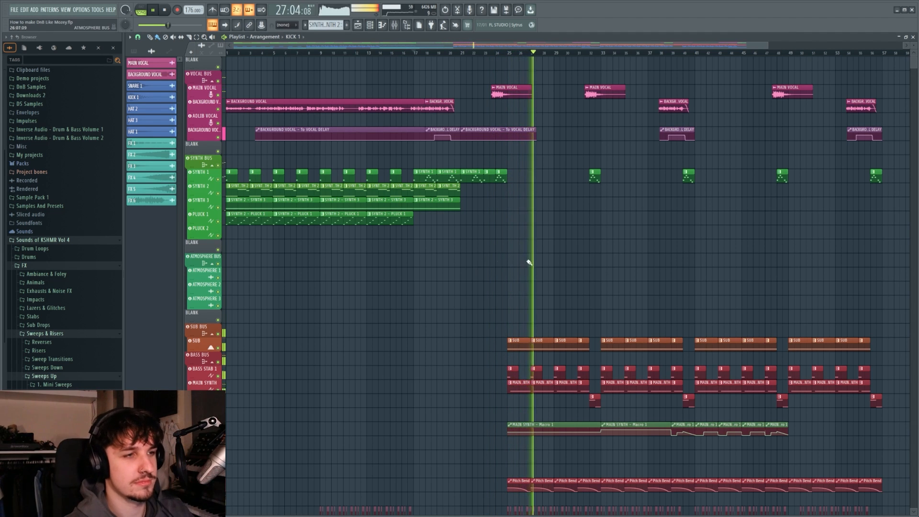
Listen through the drop up to about bar 42, following the vocal, synth, bass and drum tracks, and stop playback.
scroll(529, 262, "up", 3)
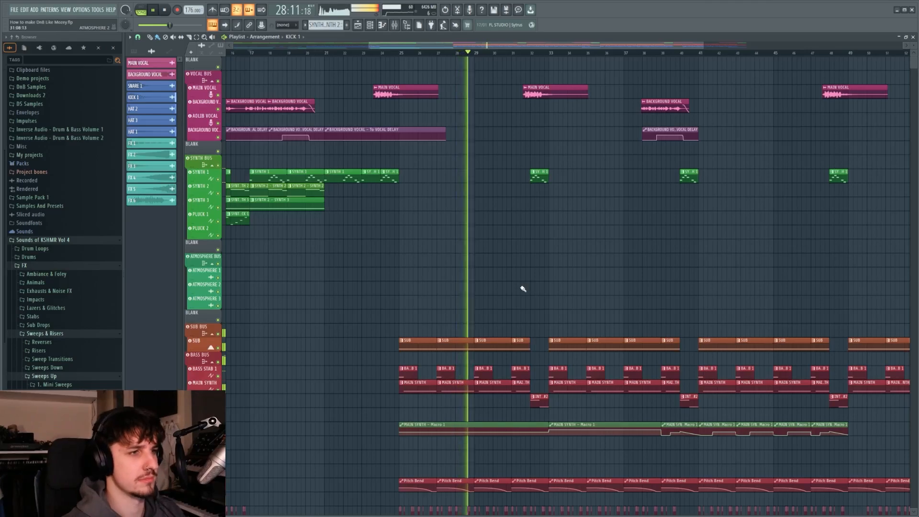
left_click_drag(537, 279, 535, 168)
scroll(532, 271, "up", 2)
left_click_drag(571, 241, 564, 265)
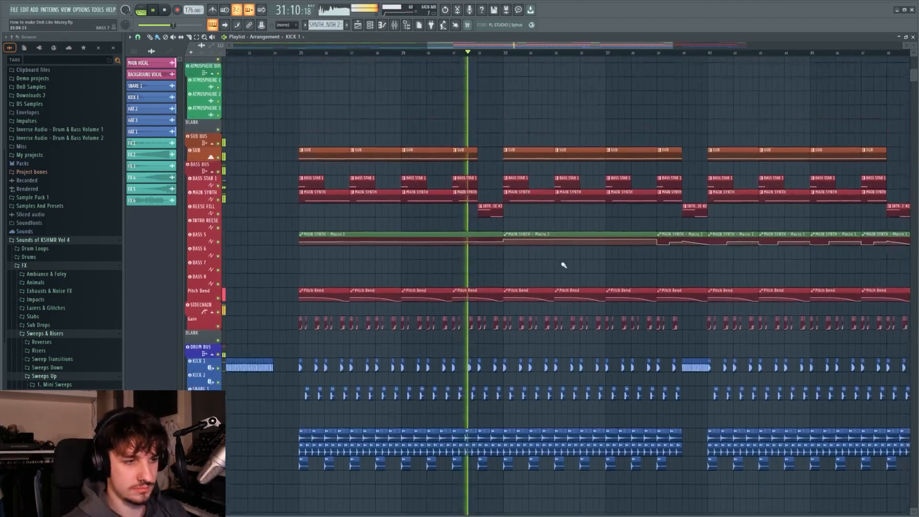
left_click_drag(541, 212, 538, 306)
mouse_move(534, 153)
left_mouse_down()
mouse_move(562, 248)
mouse_move(545, 293)
mouse_move(606, 312)
mouse_move(666, 306)
mouse_move(649, 289)
mouse_move(596, 312)
mouse_move(574, 309)
mouse_move(597, 301)
left_mouse_up()
scroll(545, 293, "down", 1)
scroll(606, 307, "down", 3)
scroll(582, 306, "up", 2)
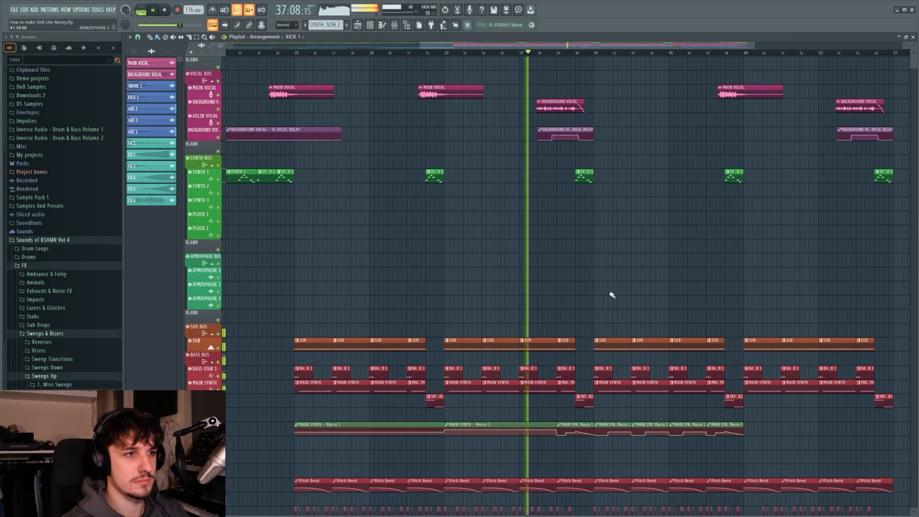
scroll(609, 297, "down", 2)
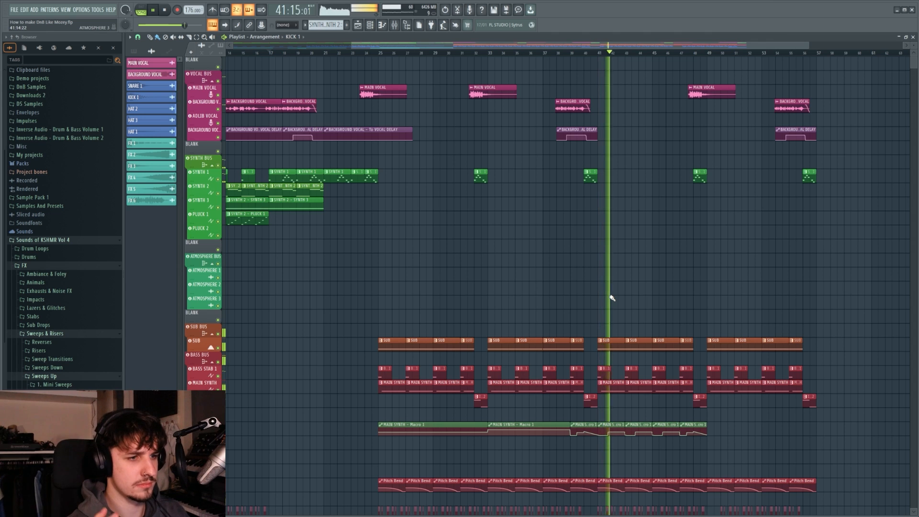
scroll(610, 297, "up", 2)
left_click_drag(608, 320, 555, 285)
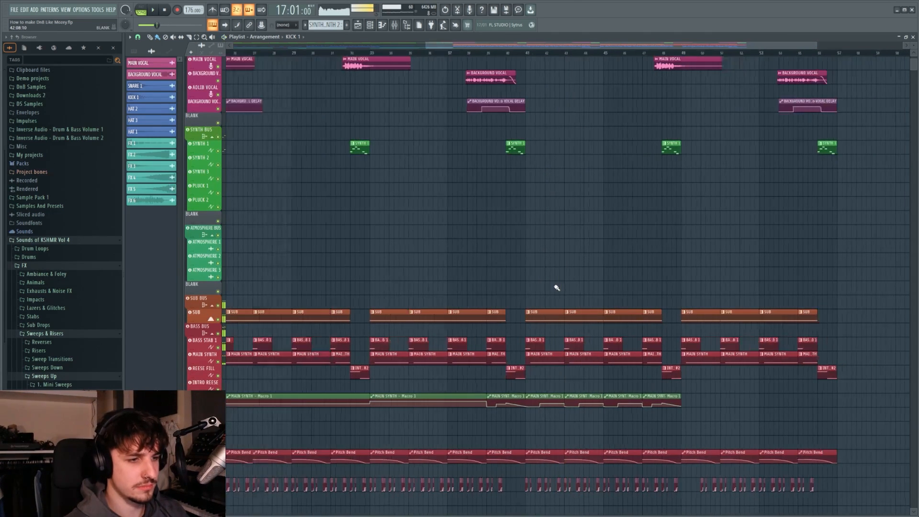